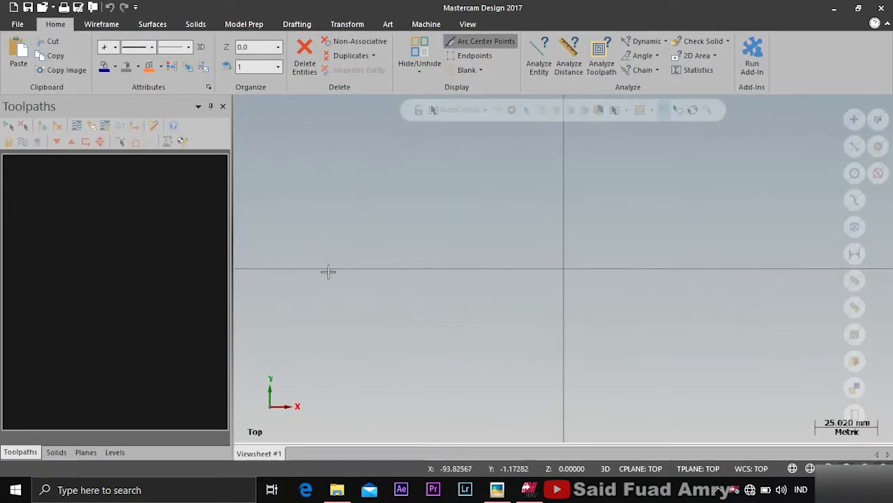
# Consult the reference drawing, and create a 50 x 50 mm rectangle anchored to its center at the origin
pyautogui.click(500, 492)
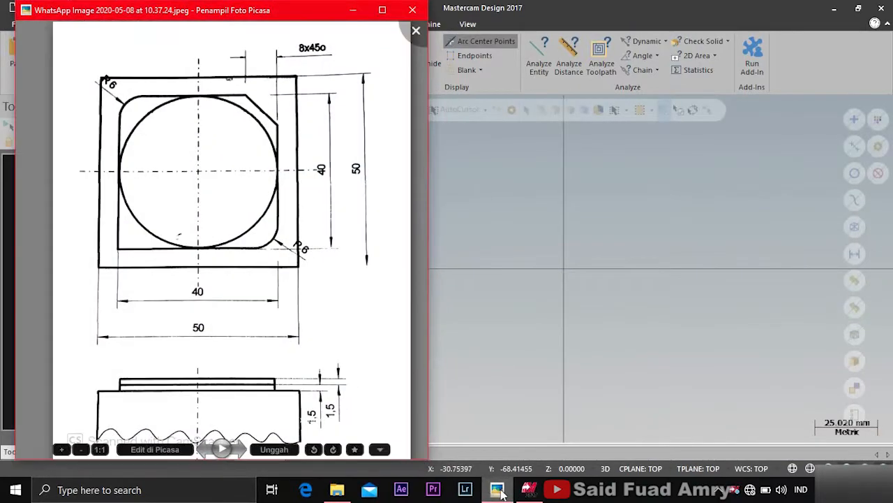
pyautogui.scroll(3, 232, 233)
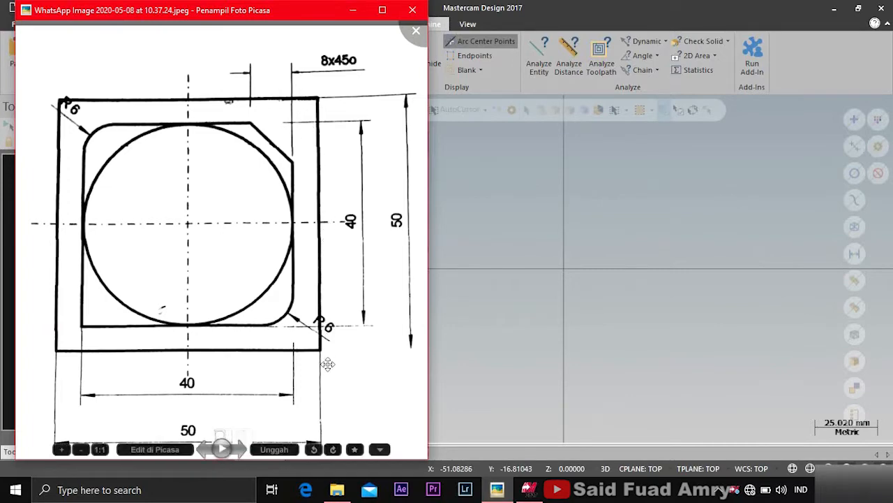
pyautogui.click(350, 13)
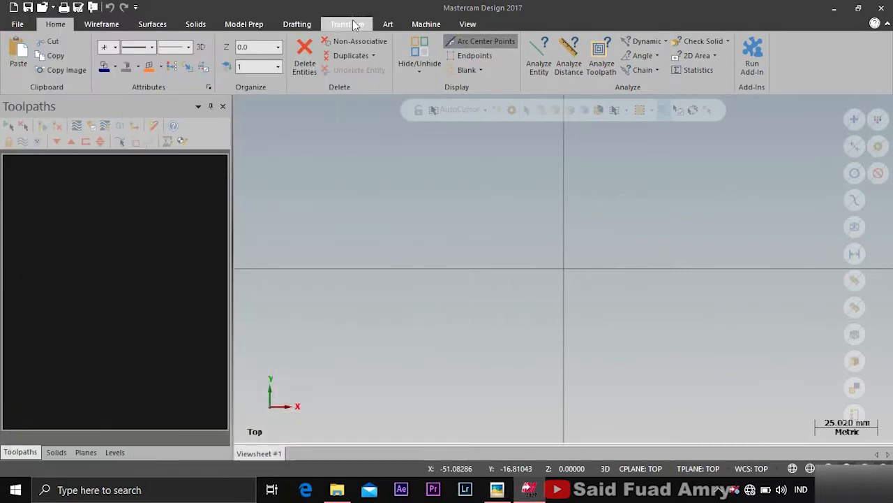
pyautogui.click(113, 25)
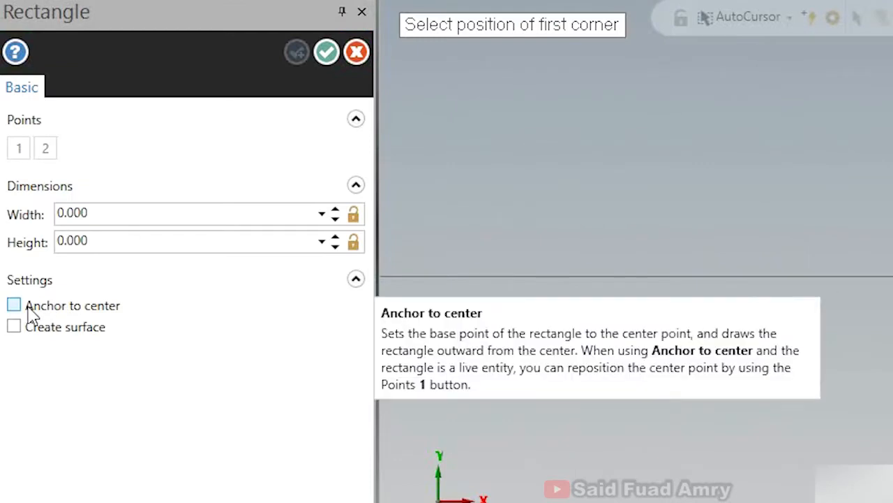
pyautogui.click(29, 311)
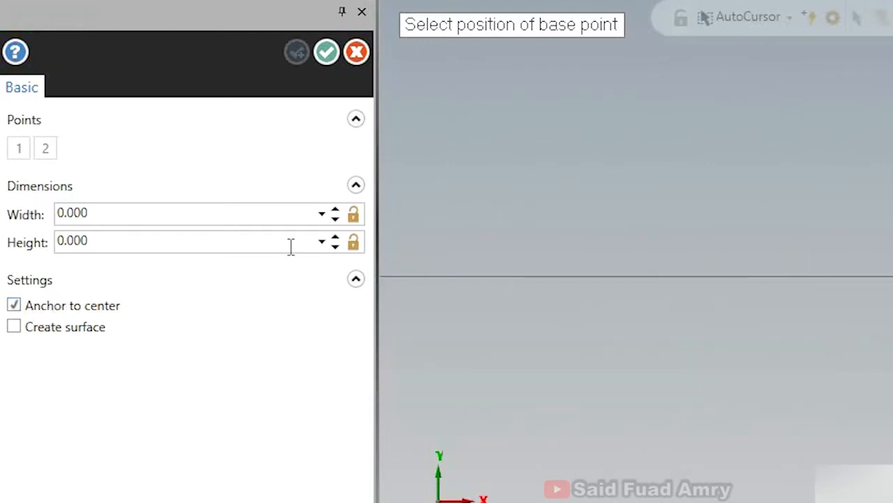
pyautogui.moveTo(225, 211); pyautogui.dragTo(63, 222)
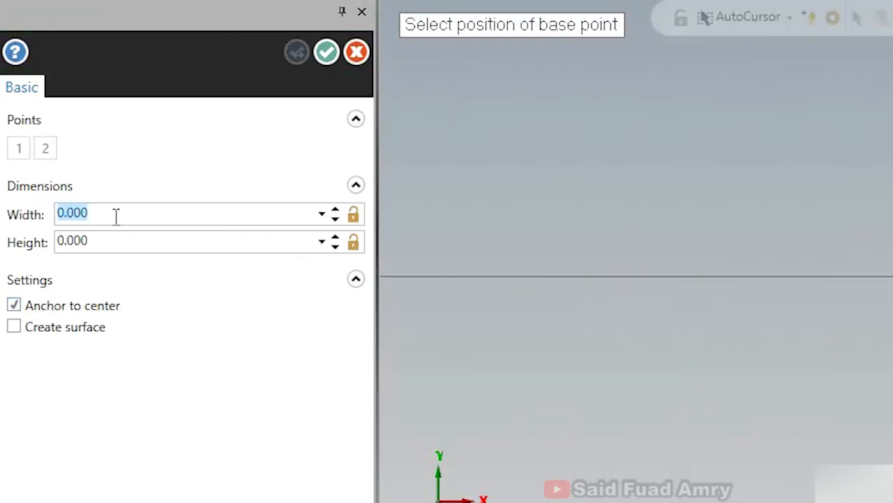
pyautogui.write('50')
pyautogui.press('Tab')
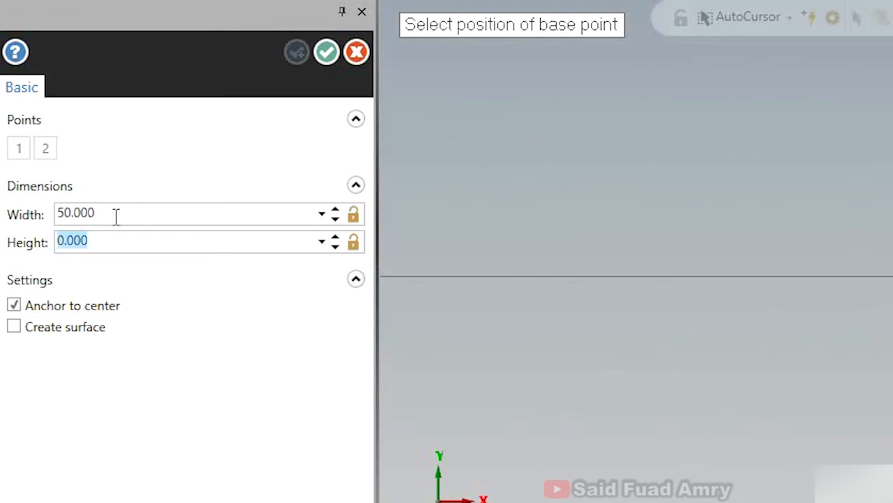
pyautogui.write('50')
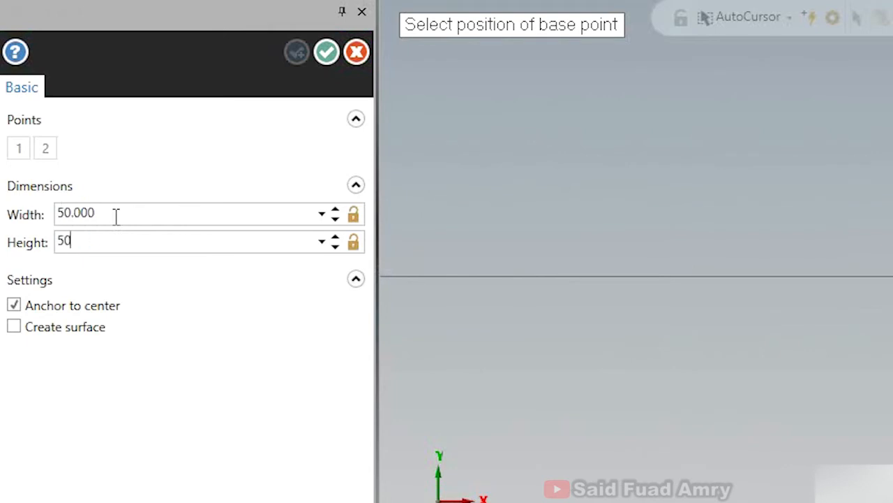
pyautogui.press('Tab')
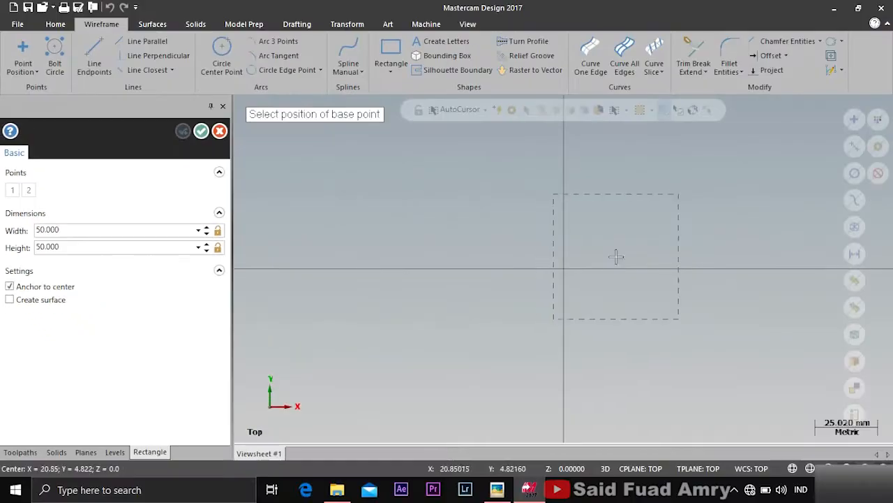
pyautogui.click(564, 268)
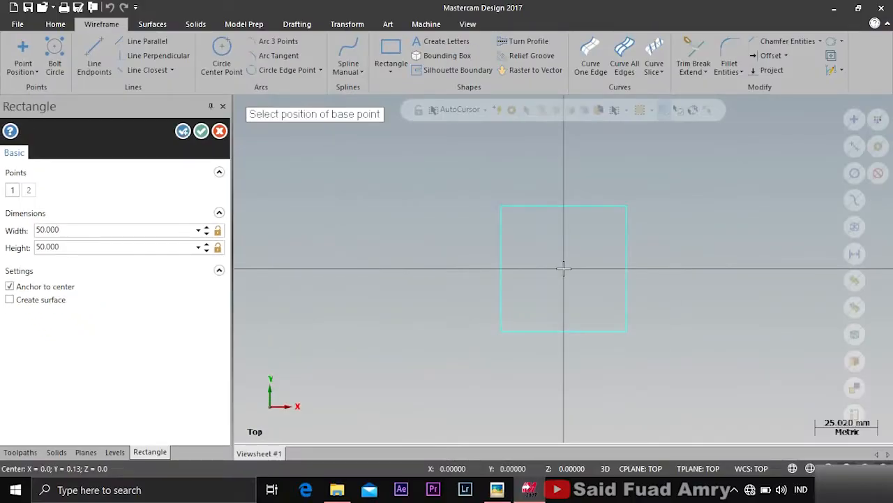
pyautogui.click(183, 131)
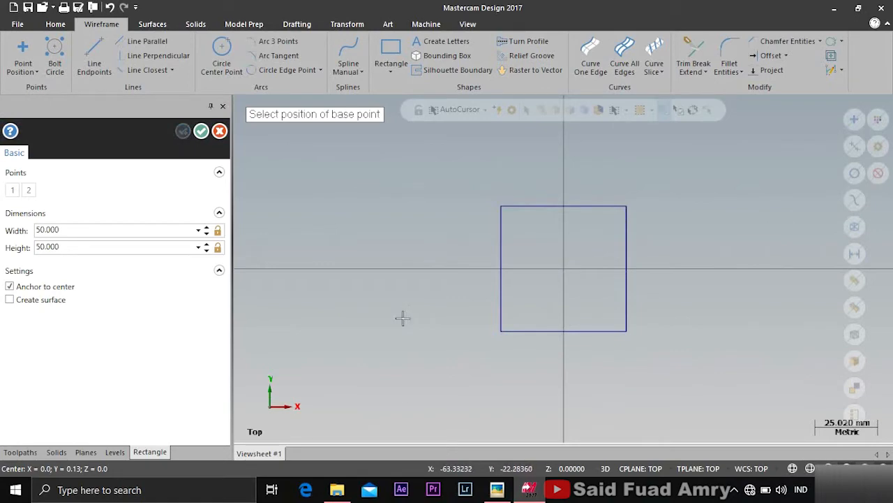
# Check the inner square on the reference drawing and create a center-anchored 40 x 40 mm rectangle at the origin
pyautogui.click(497, 489)
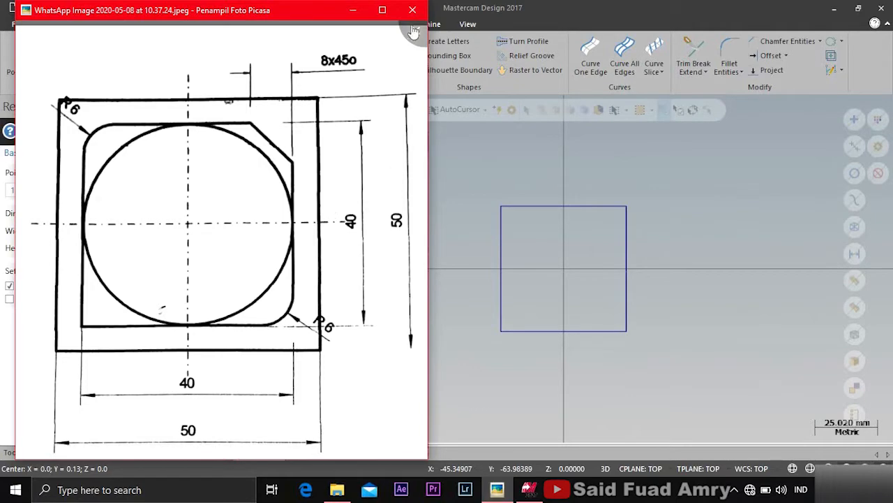
pyautogui.click(354, 10)
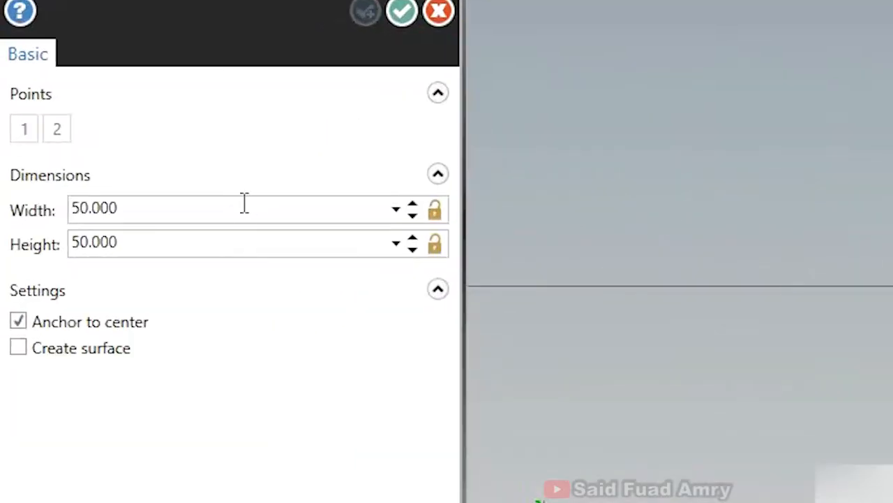
pyautogui.moveTo(244, 203); pyautogui.dragTo(14, 217)
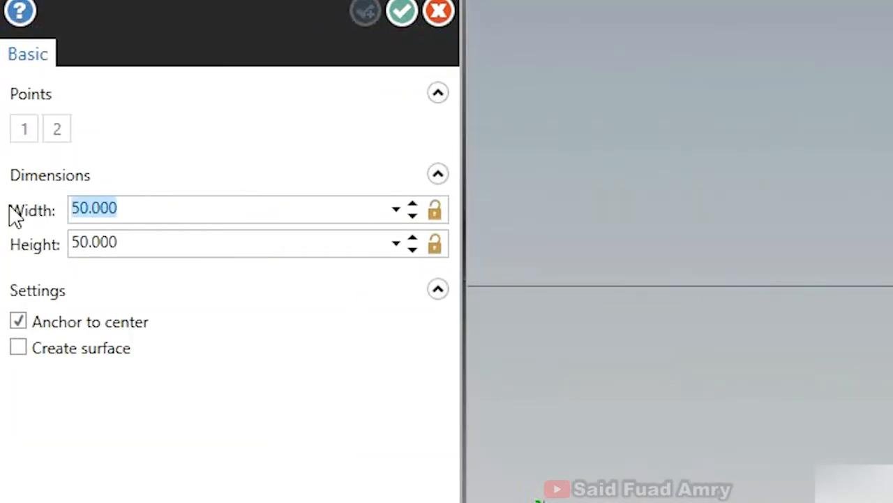
pyautogui.write('40')
pyautogui.press('Tab')
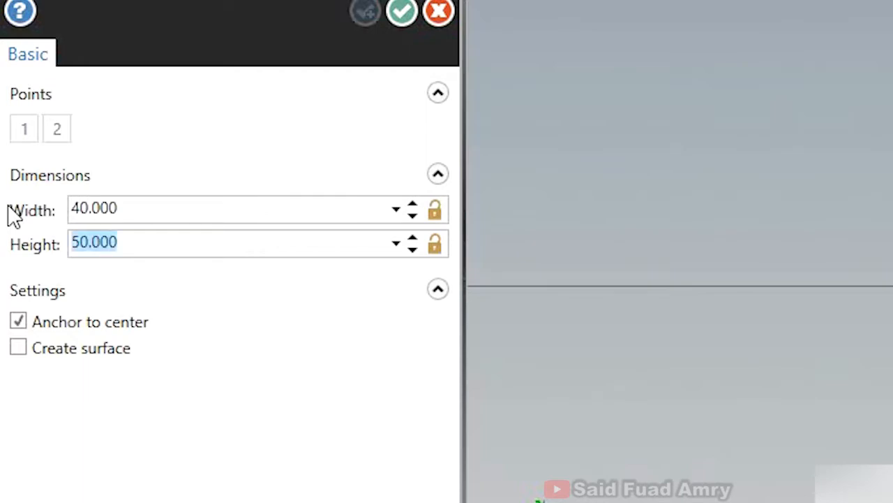
pyautogui.write('40')
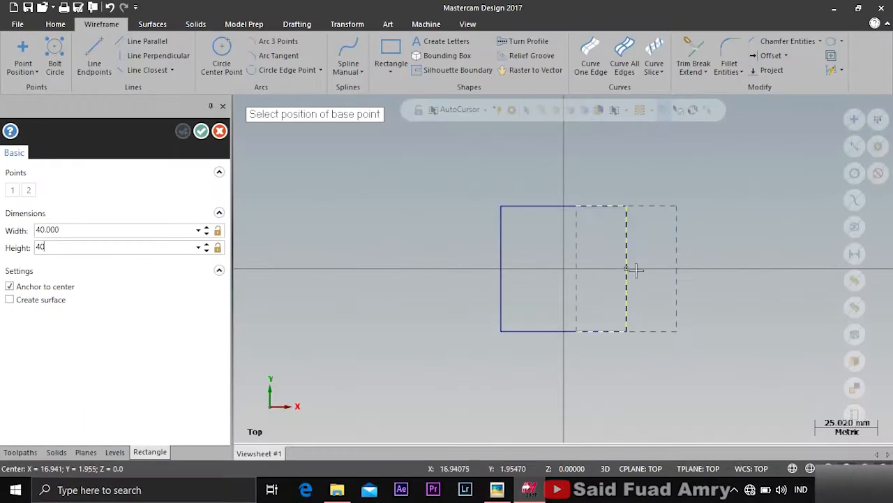
pyautogui.click(147, 263)
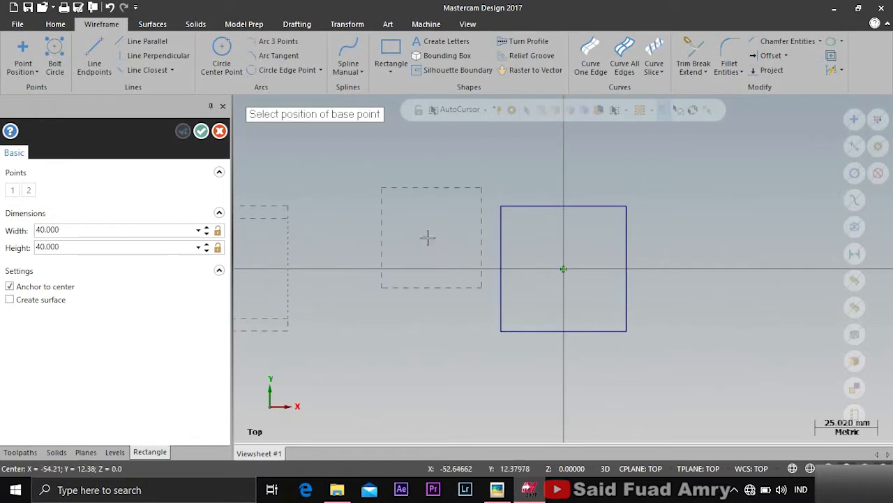
pyautogui.click(563, 267)
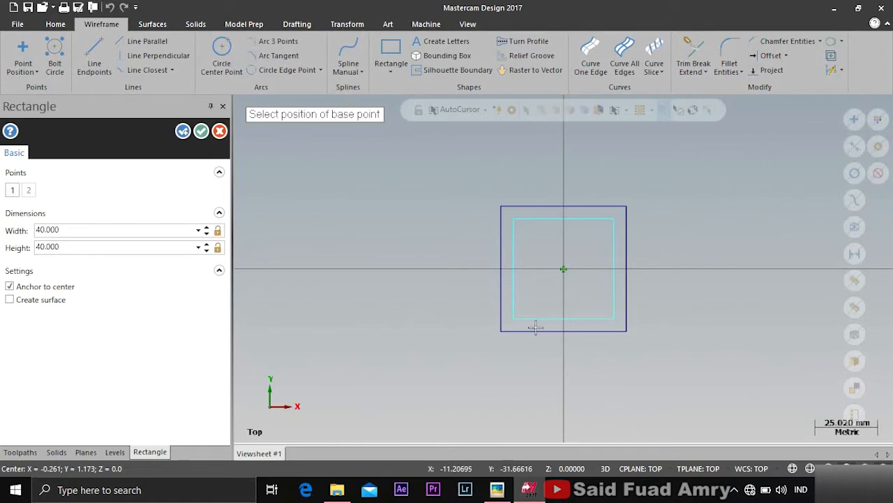
pyautogui.click(505, 498)
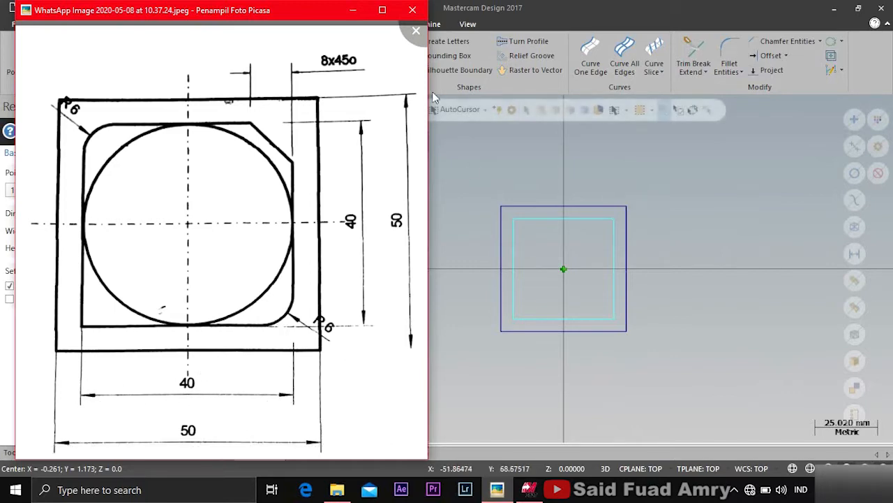
pyautogui.click(352, 10)
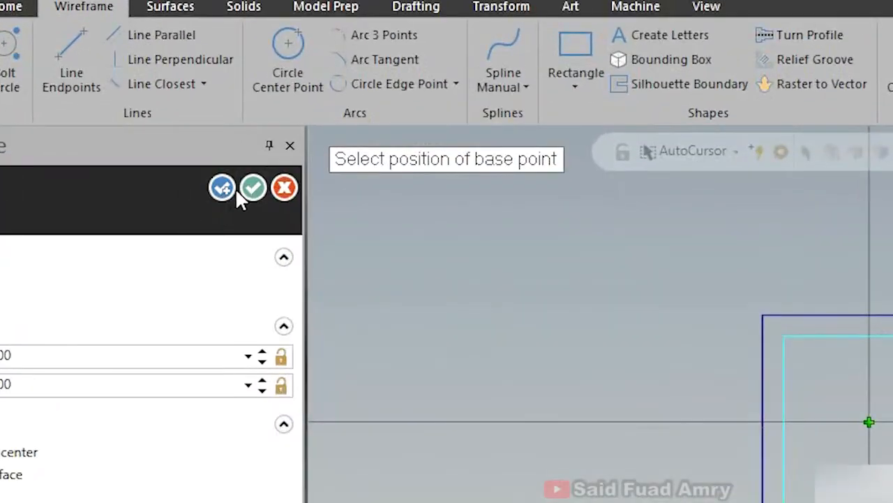
pyautogui.click(201, 130)
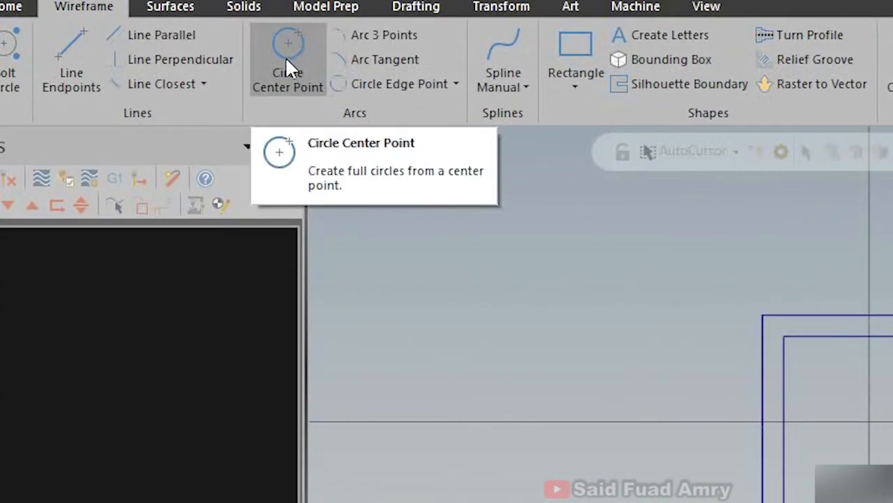
# Create a center-point circle with a 40 mm diameter at the origin, inside the inner square
pyautogui.click(304, 53)
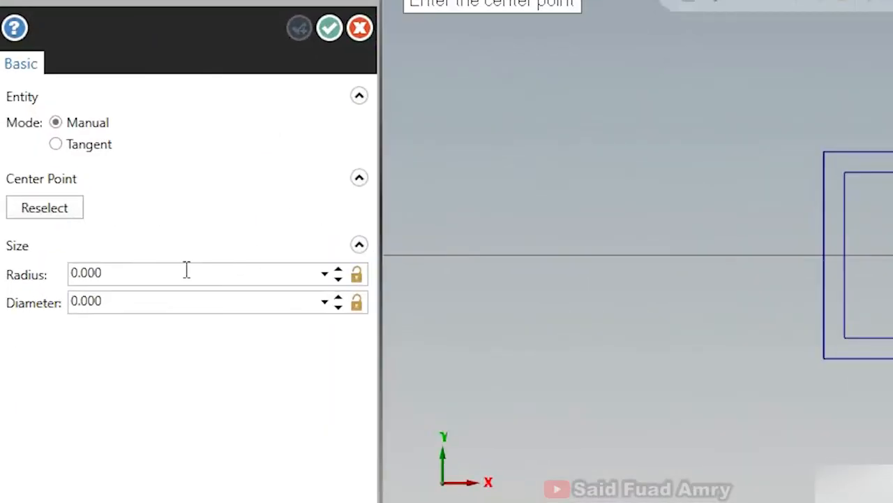
pyautogui.click(163, 302)
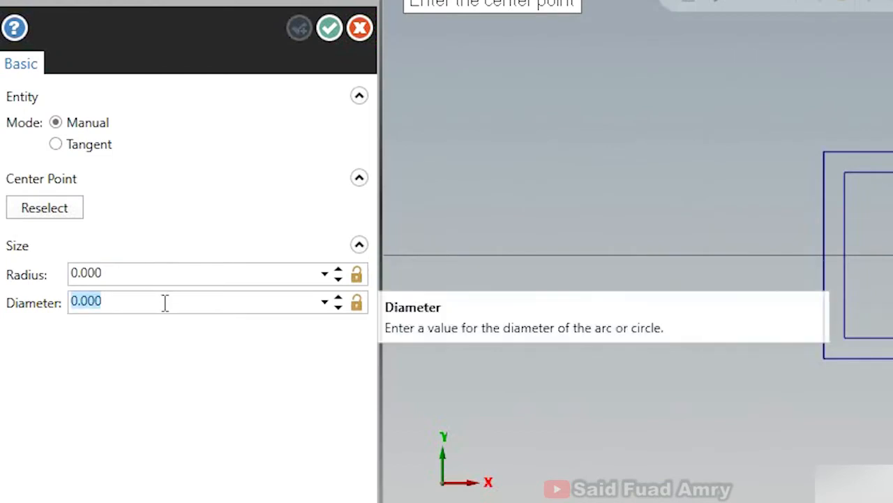
pyautogui.write('4')
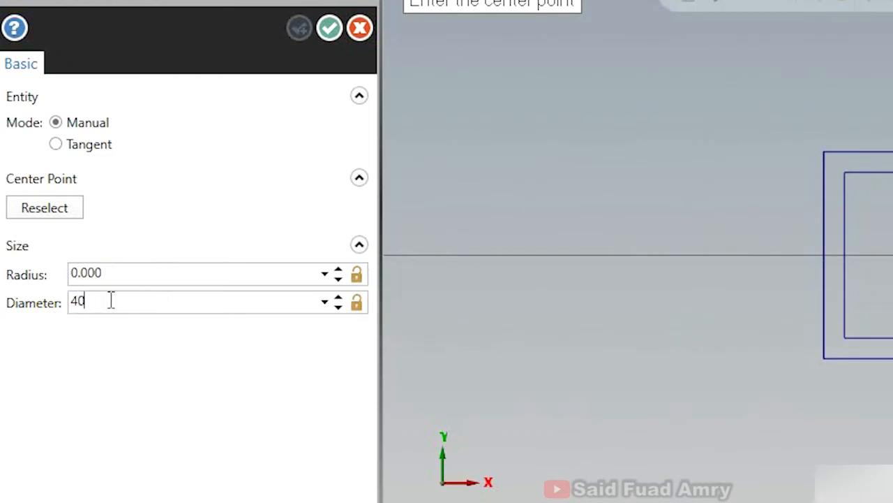
pyautogui.write('0')
pyautogui.press('Return')
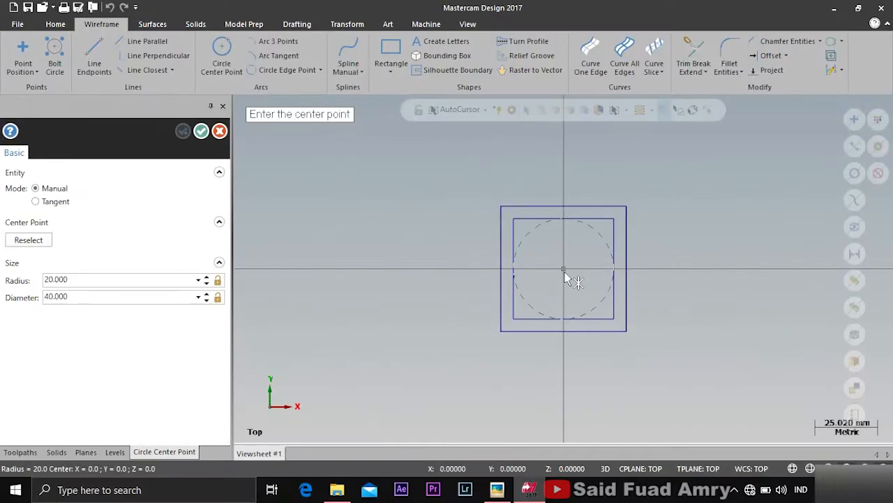
pyautogui.click(565, 269)
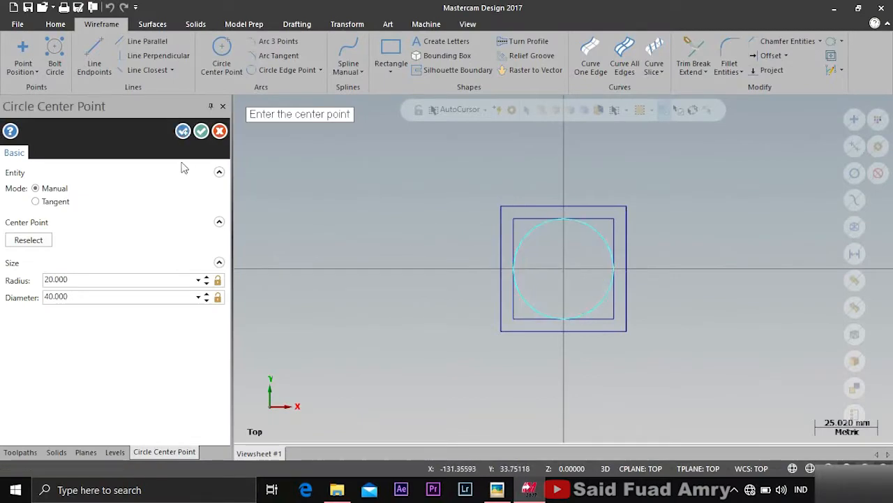
pyautogui.click(183, 131)
pyautogui.click(201, 131)
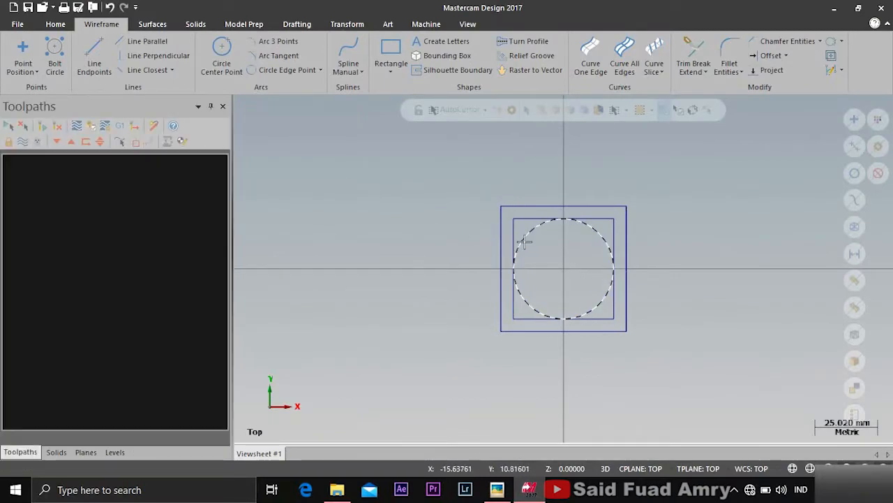
# Check the chamfer on the reference drawing and create a parallel line 8 mm below the inner square's top edge
pyautogui.click(497, 490)
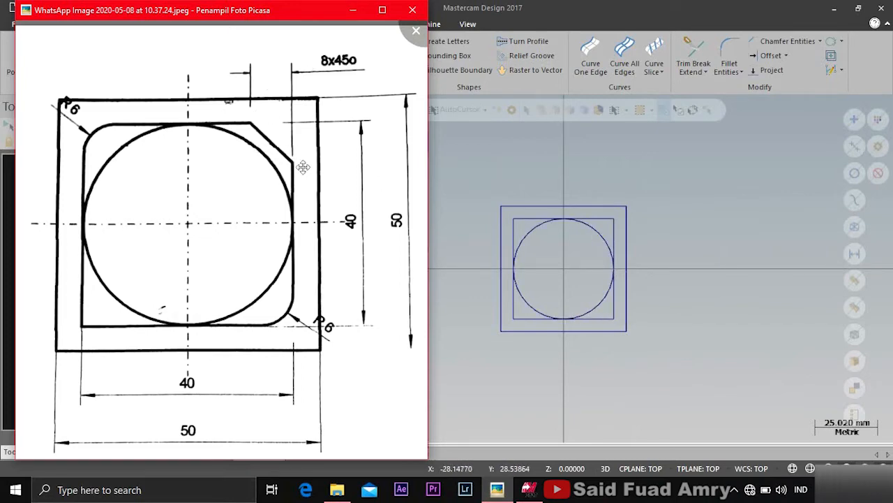
pyautogui.click(351, 11)
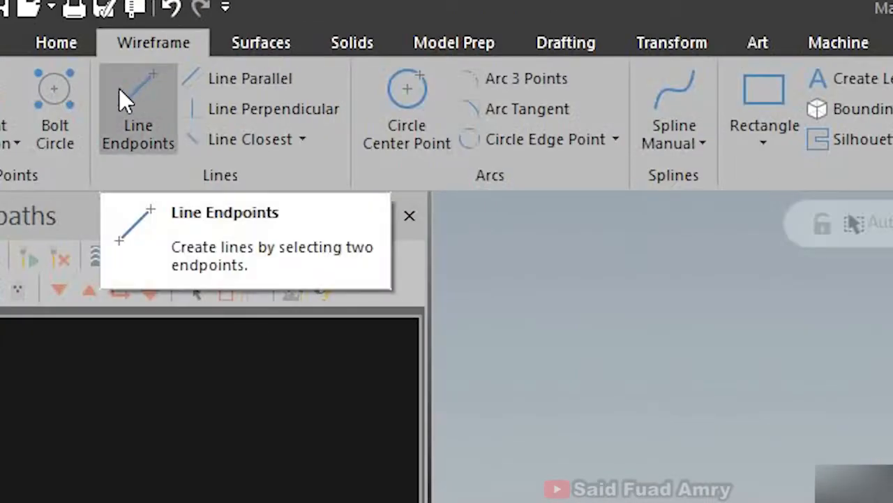
pyautogui.click(222, 78)
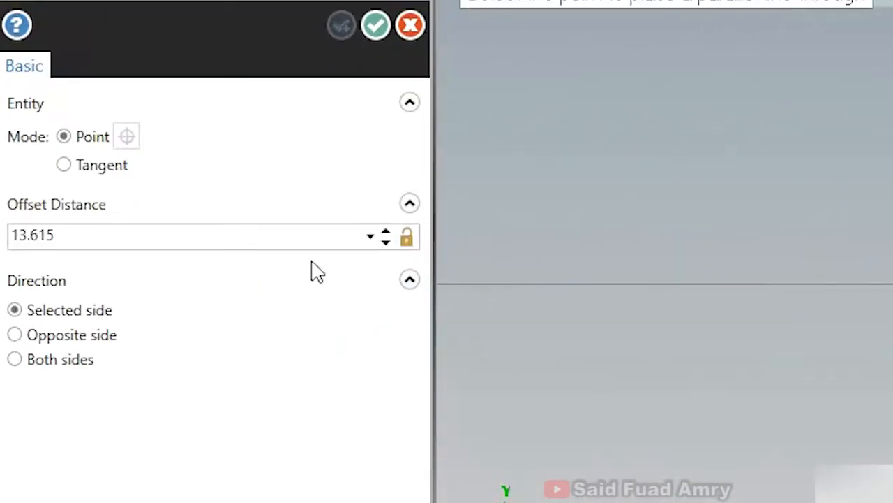
pyautogui.click(136, 242)
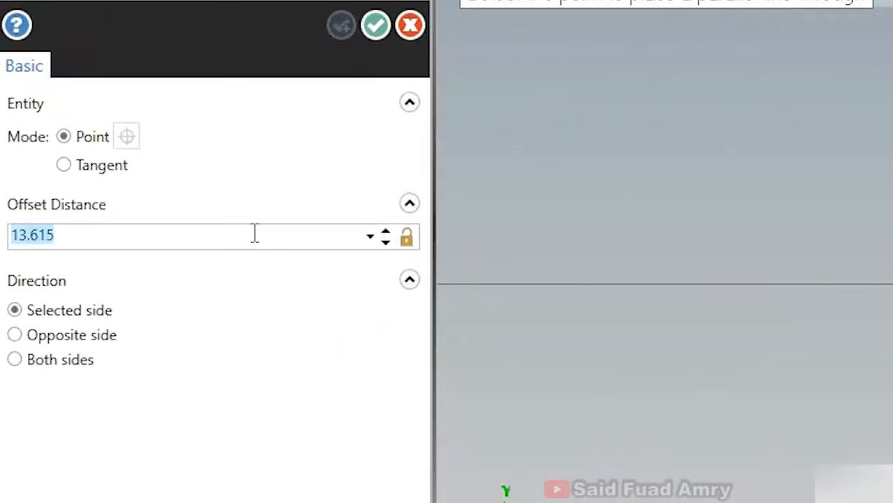
pyautogui.write('8')
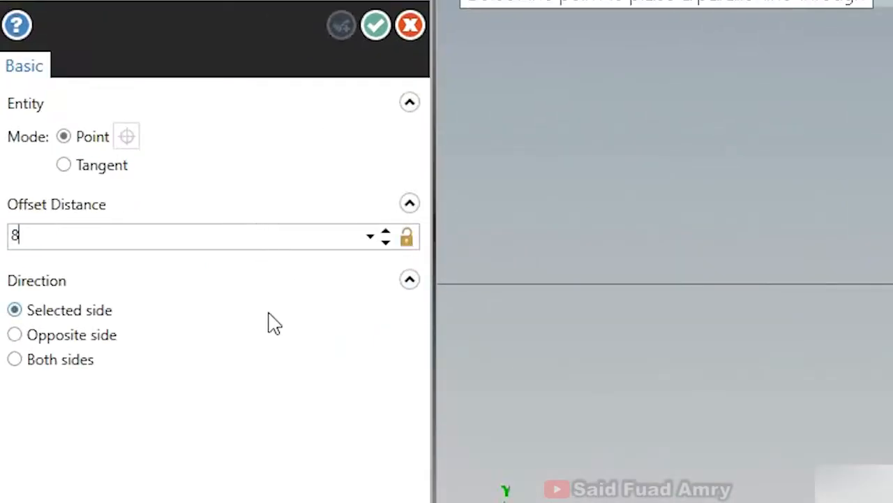
pyautogui.press('Return')
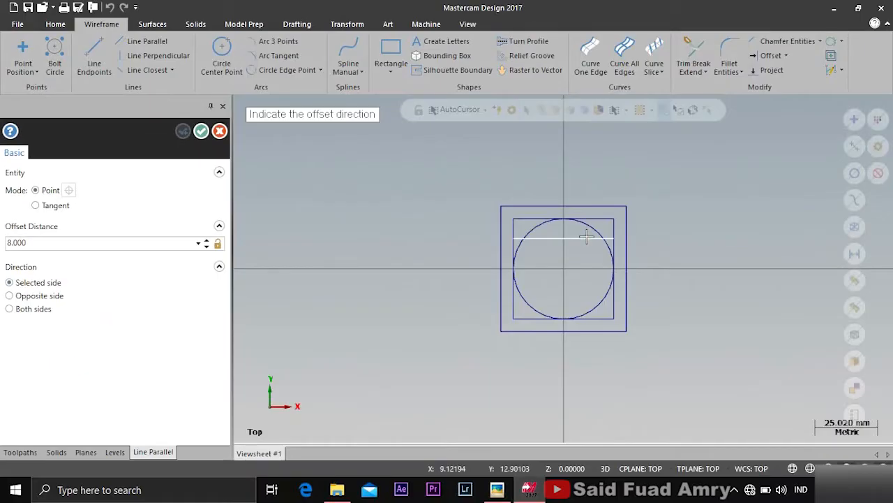
pyautogui.click(586, 237)
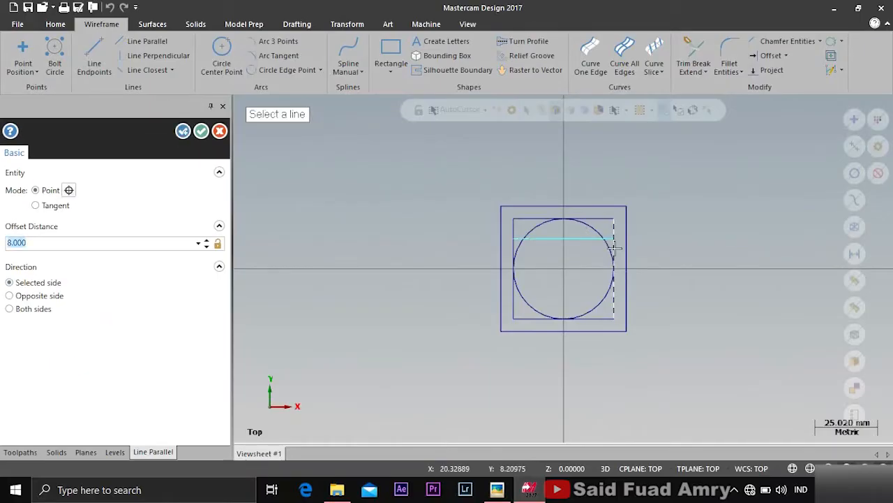
# Create a second parallel line offset 8 mm inward from the inner square's right edge
pyautogui.click(614, 250)
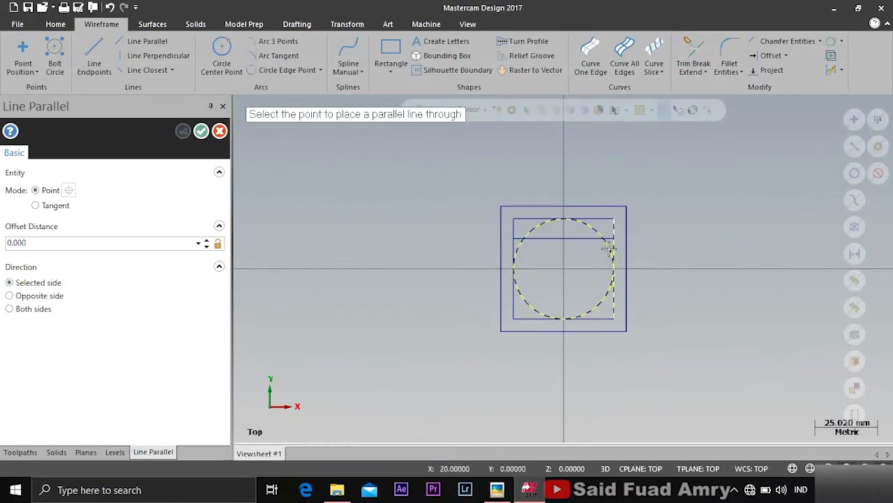
pyautogui.click(161, 242)
pyautogui.write('8')
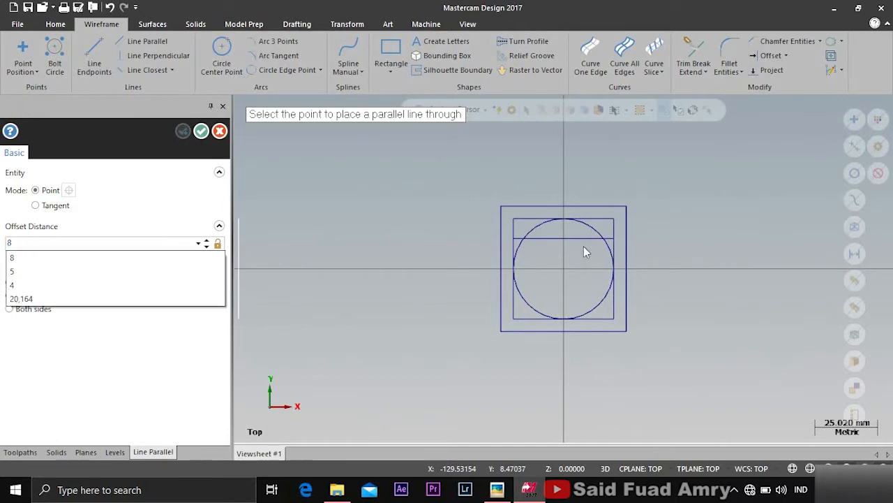
pyautogui.press('Return')
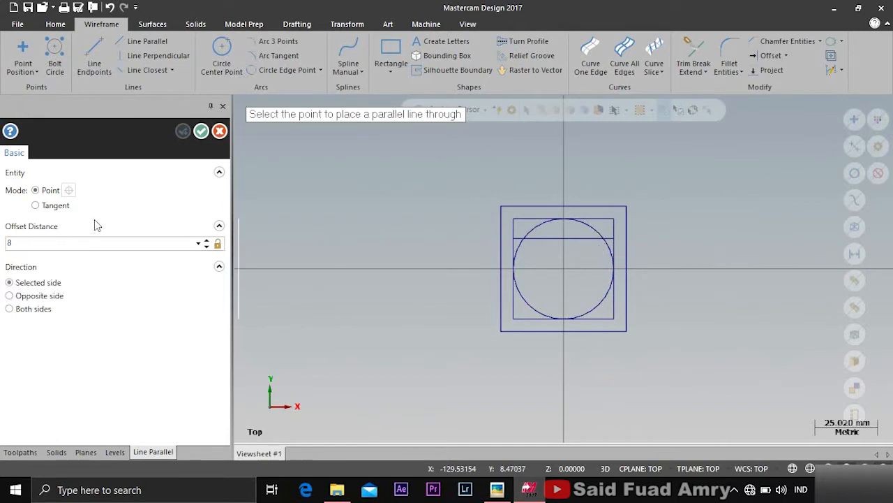
pyautogui.click(609, 231)
pyautogui.click(579, 269)
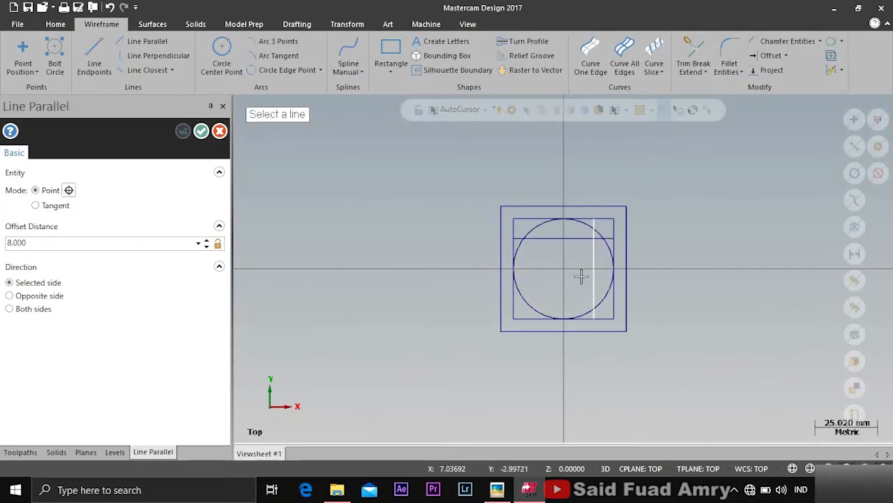
pyautogui.click(183, 132)
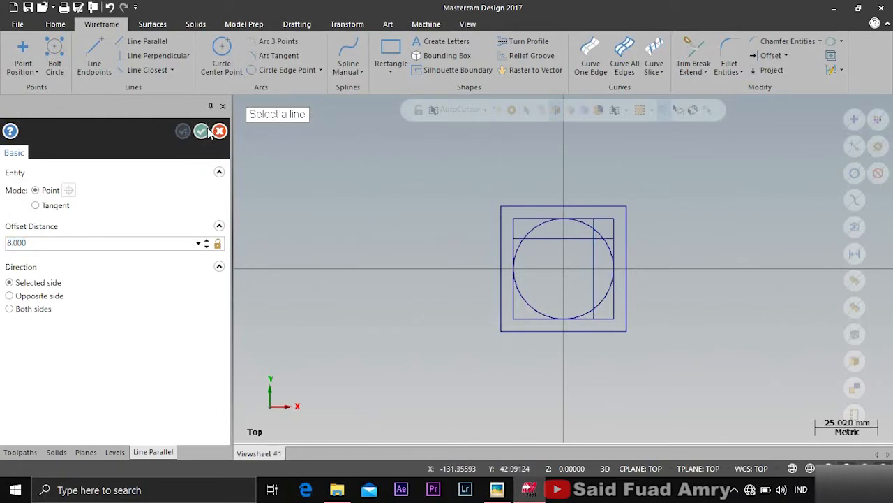
pyautogui.click(202, 132)
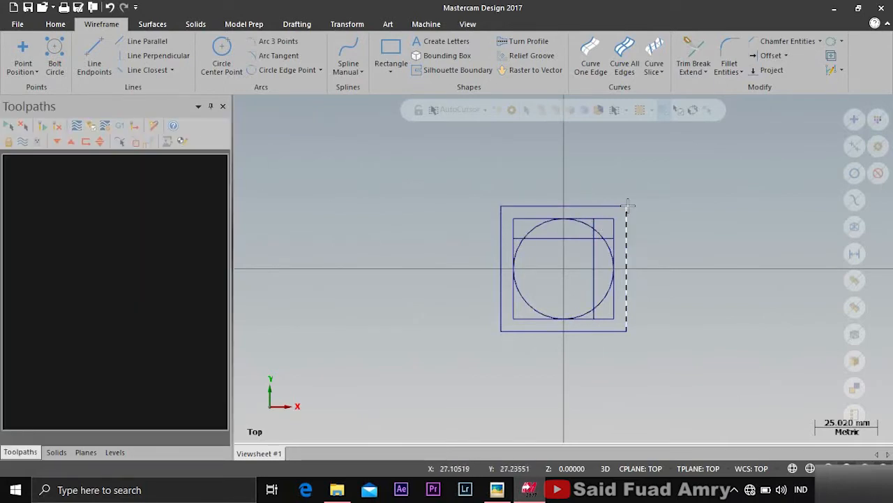
# Trim the inner square's top and right edges back to the two offset lines using the Trim 1 entity type
pyautogui.click(693, 56)
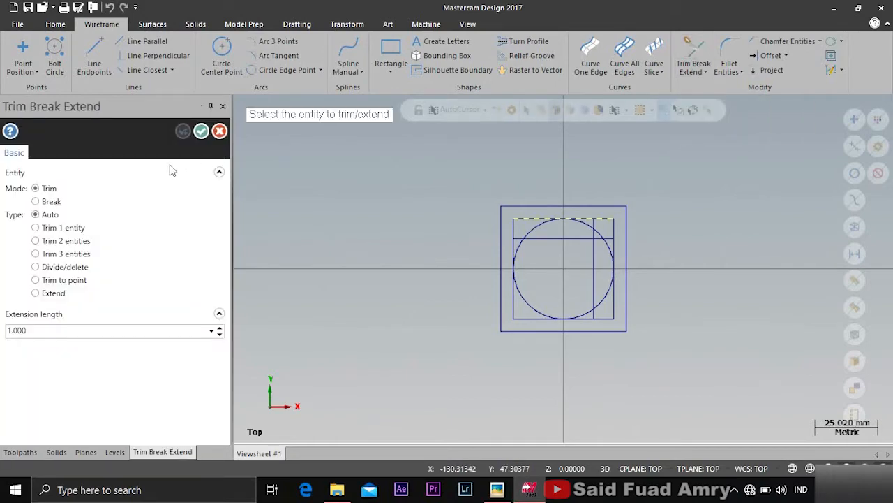
pyautogui.click(35, 228)
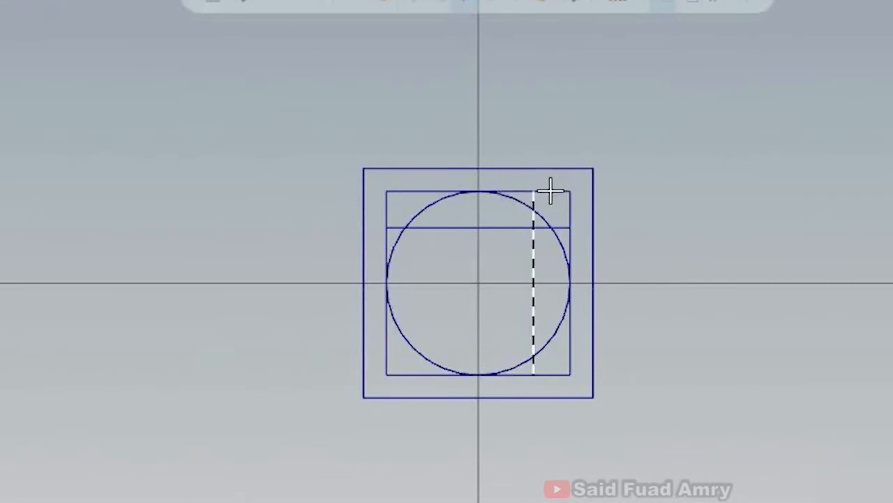
pyautogui.click(549, 192)
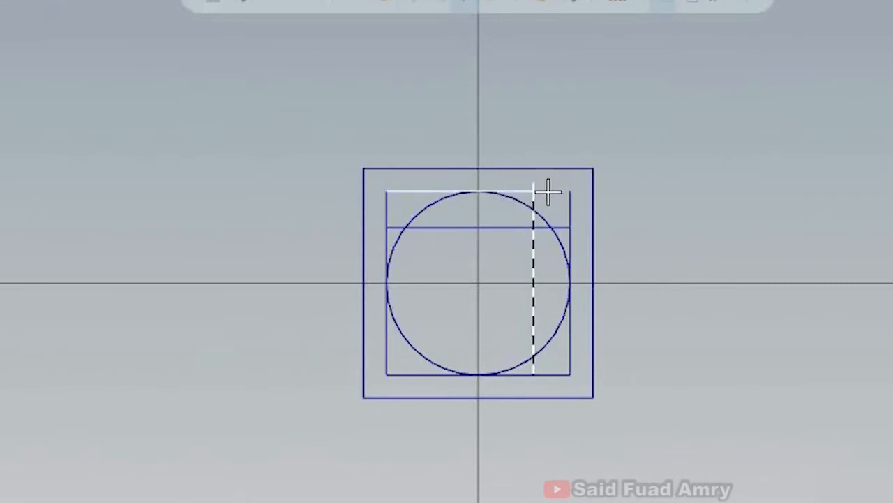
pyautogui.click(576, 258)
pyautogui.click(573, 211)
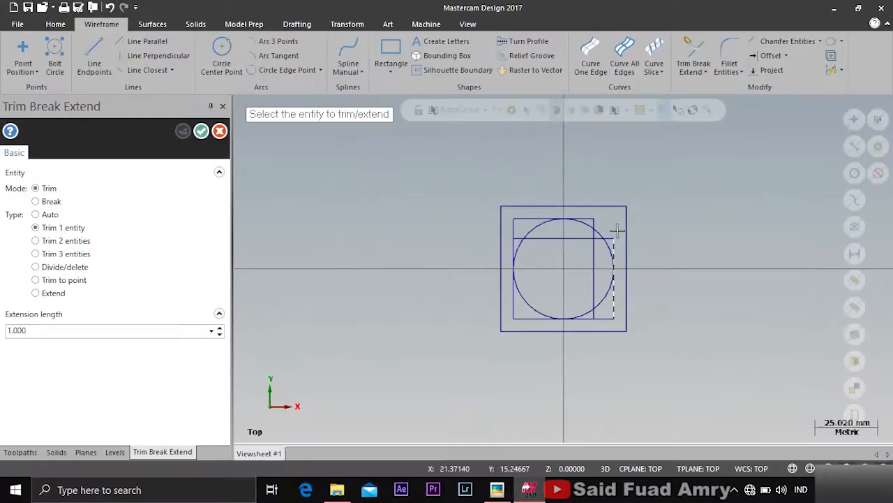
pyautogui.click(204, 131)
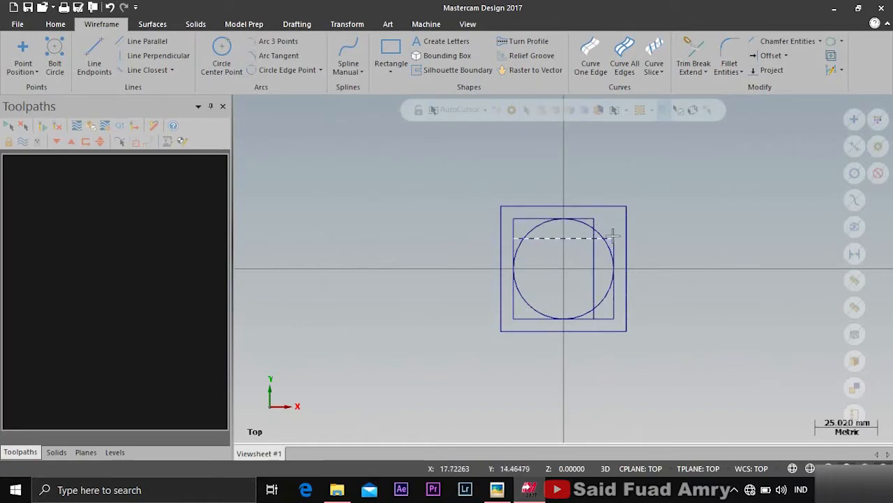
# Draw the chamfer line between the trimmed ends of the inner square's top and right edges, and remove the two helper lines
pyautogui.click(91, 54)
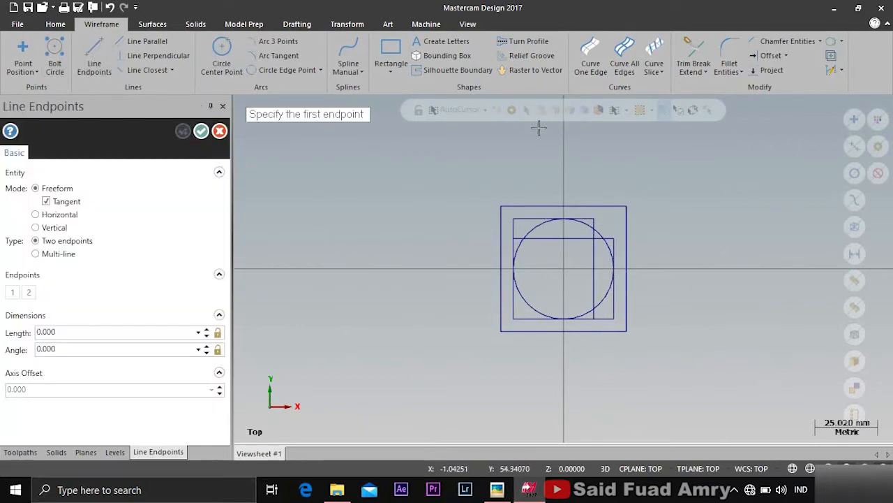
pyautogui.click(594, 219)
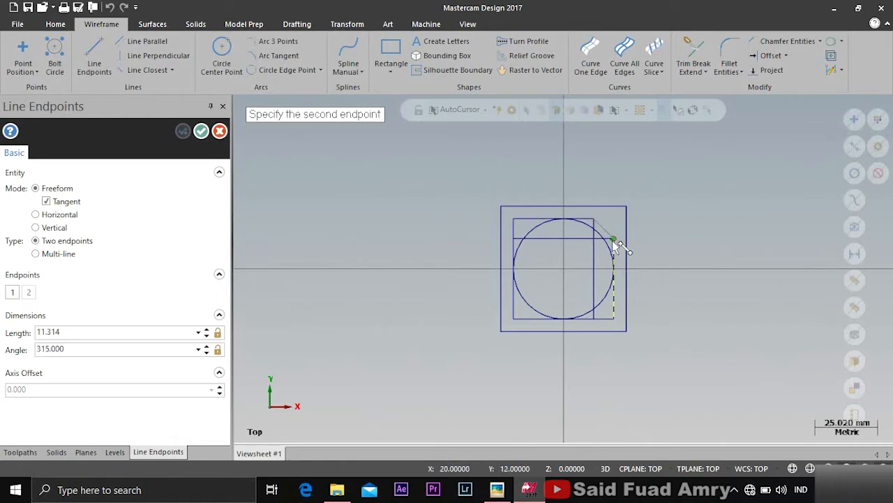
pyautogui.click(614, 241)
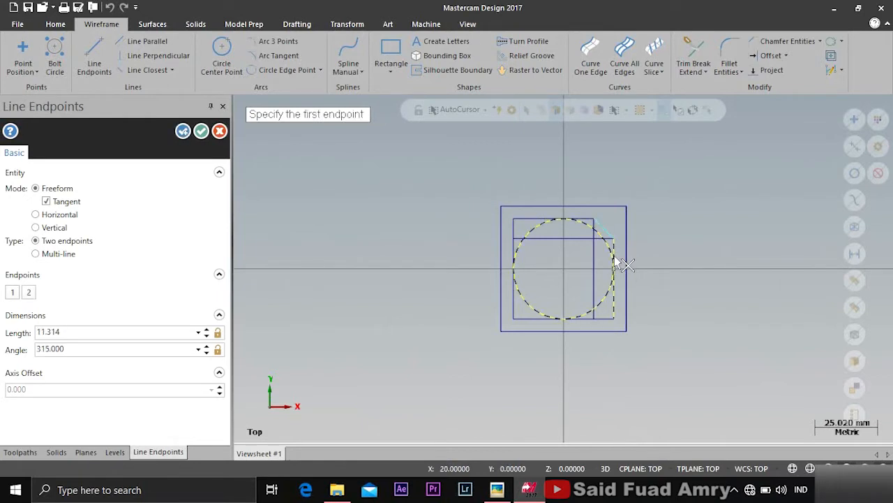
pyautogui.click(200, 134)
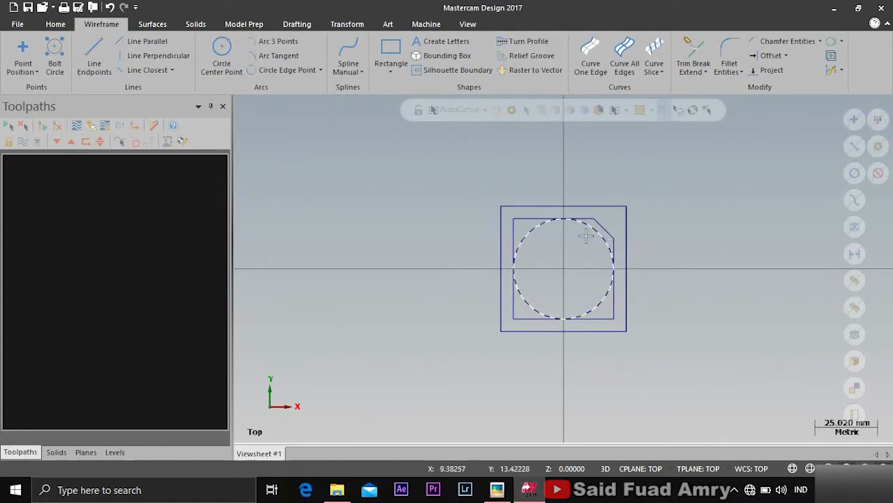
# Check the corner radii on the reference drawing and fillet the inner square's upper-left and lower-right corners with a 6 mm radius, trimming the entities
pyautogui.click(497, 489)
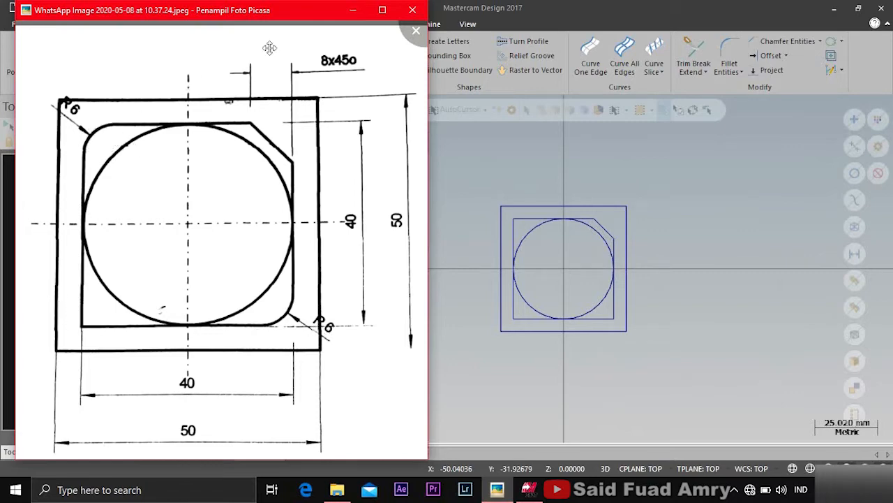
pyautogui.click(353, 11)
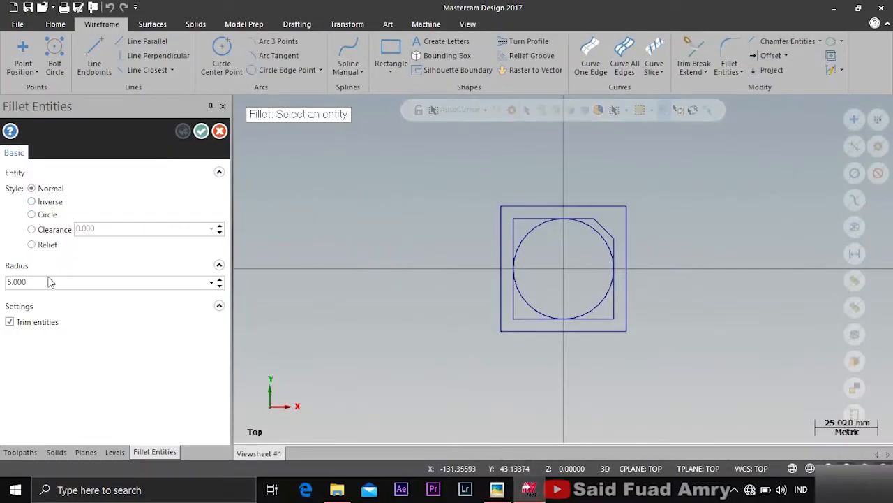
pyautogui.doubleClick(47, 282)
pyautogui.write('6')
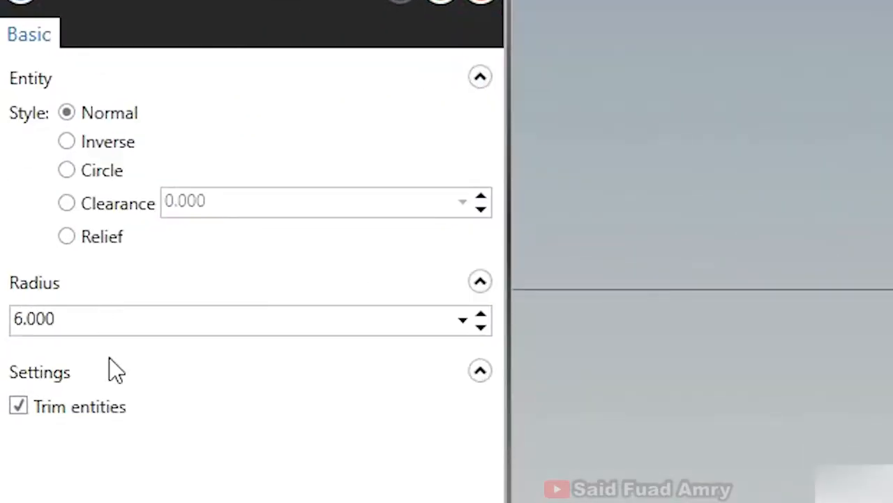
pyautogui.click(18, 407)
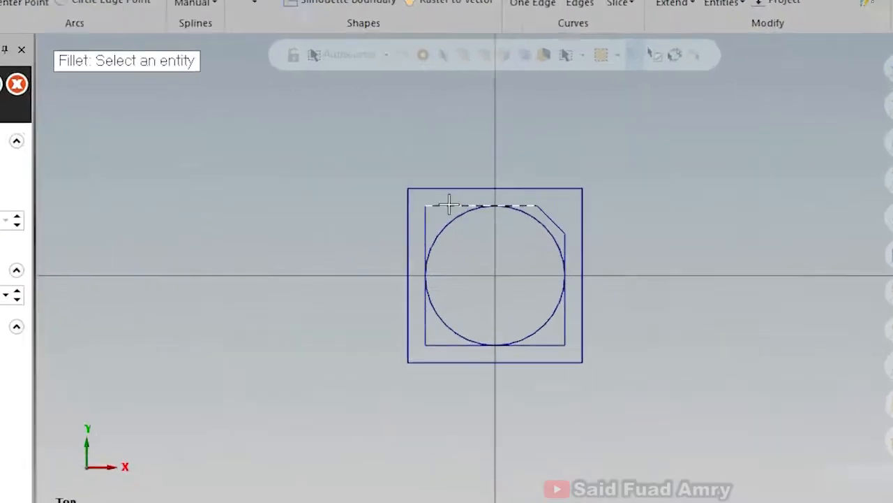
pyautogui.click(449, 204)
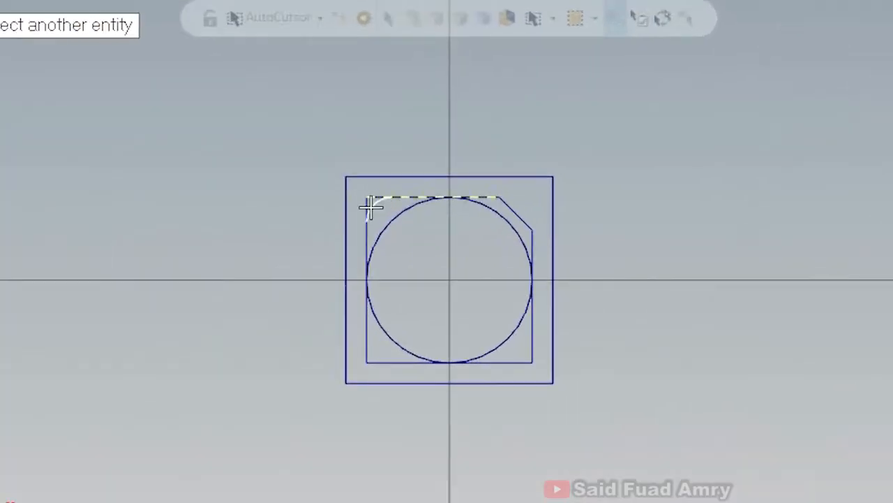
pyautogui.click(424, 220)
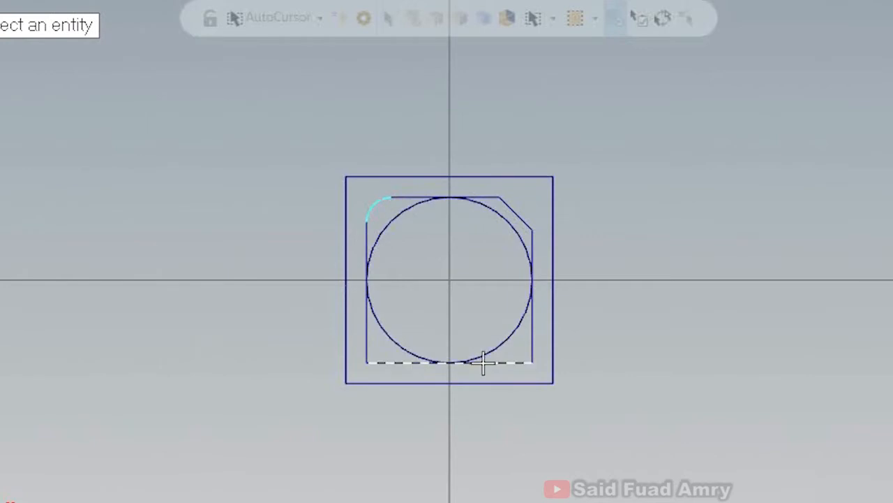
pyautogui.click(530, 342)
pyautogui.click(513, 362)
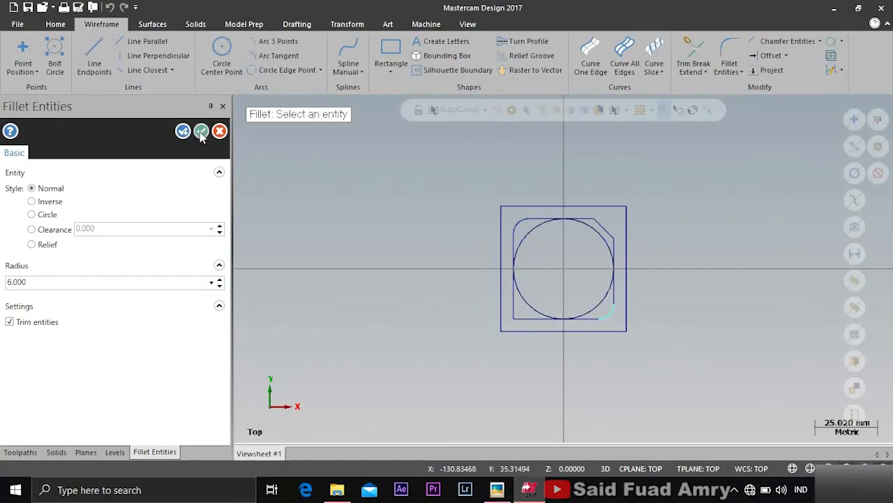
pyautogui.click(201, 133)
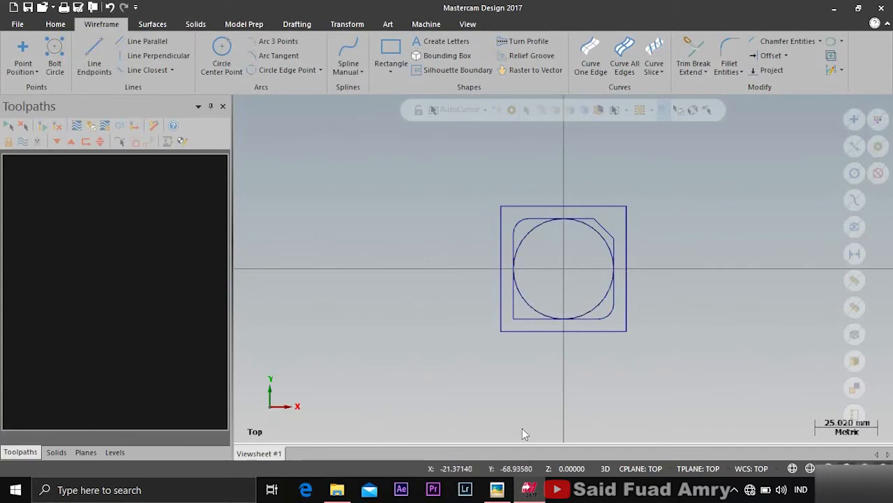
# Compare the wireframe with the reference drawing and examine the step heights in its side view
pyautogui.scroll(1, 588, 264)
pyautogui.scroll(1, 579, 248)
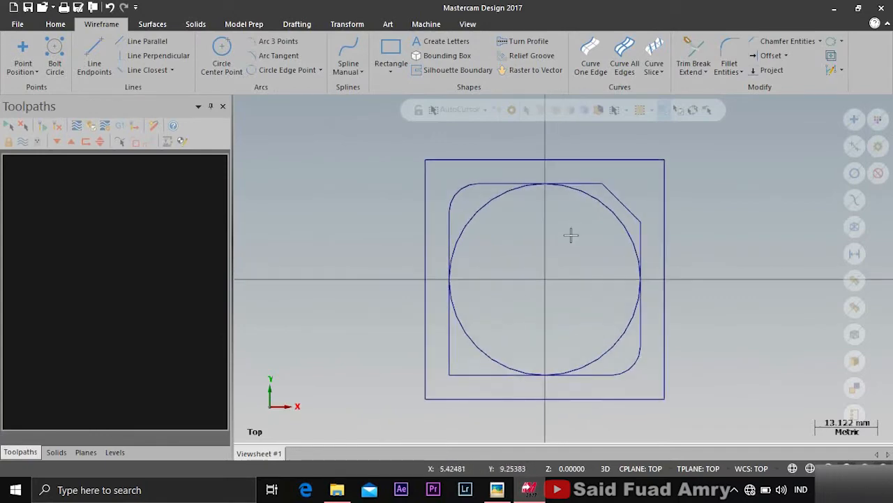
pyautogui.click(497, 489)
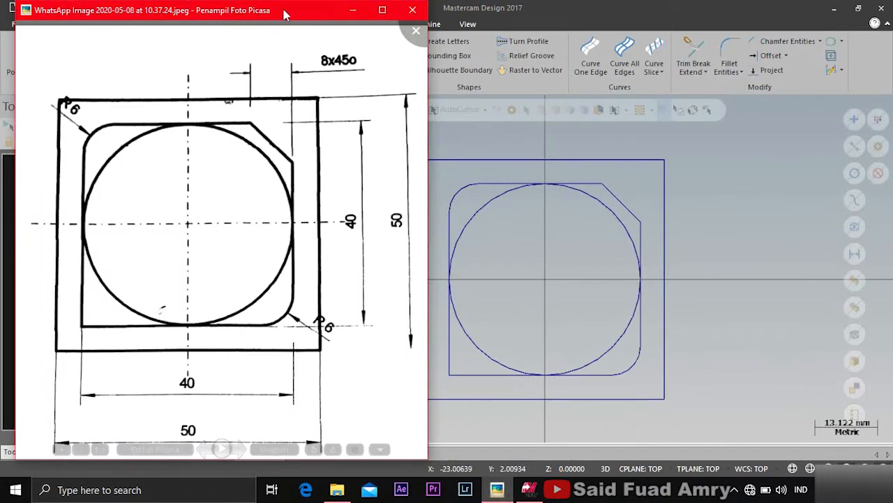
pyautogui.moveTo(293, 10); pyautogui.dragTo(340, 17)
pyautogui.scroll(-4, 279, 181)
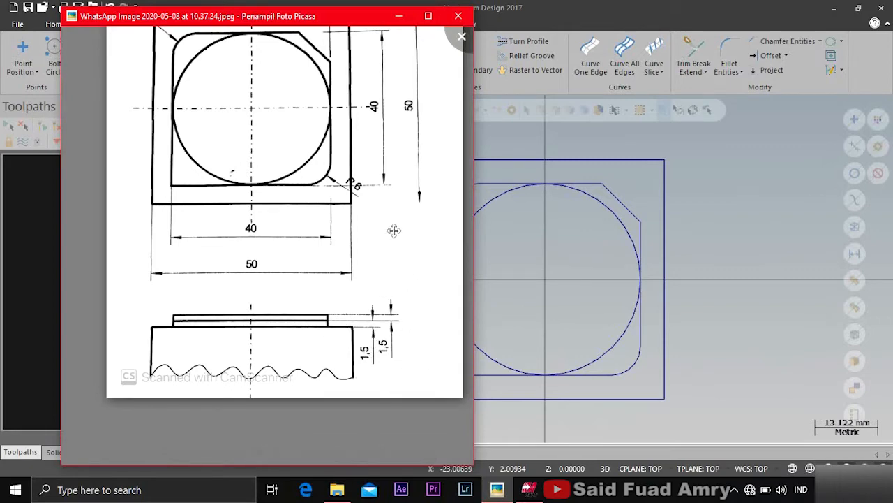
pyautogui.click(410, 23)
pyautogui.scroll(-2, 347, 223)
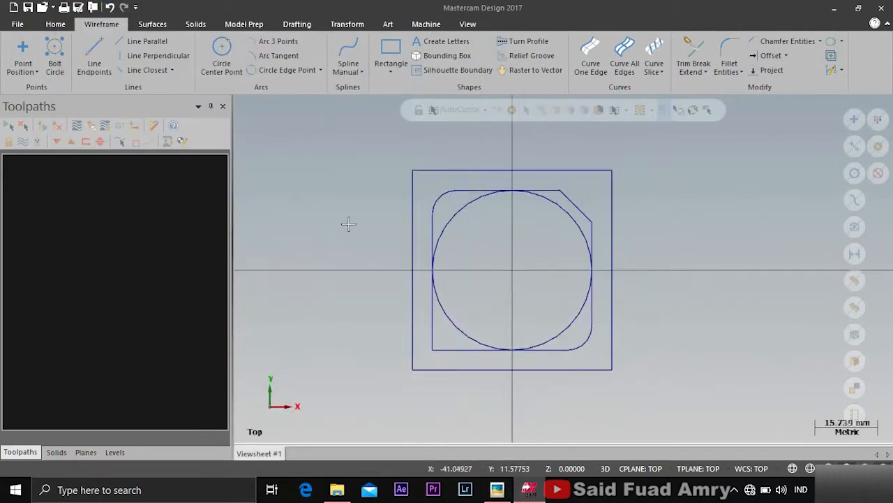
pyautogui.scroll(2, 348, 224)
pyautogui.scroll(-1, 348, 224)
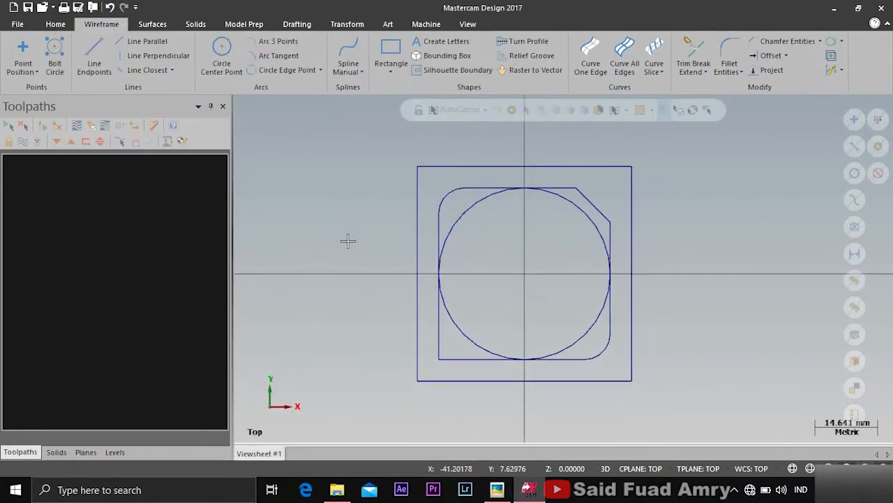
# Extrude the outer 50 mm square 12 mm upward as a new solid body and continue with another extrude operation
pyautogui.rightClick(349, 202)
pyautogui.click(385, 351)
pyautogui.scroll(-2, 573, 224)
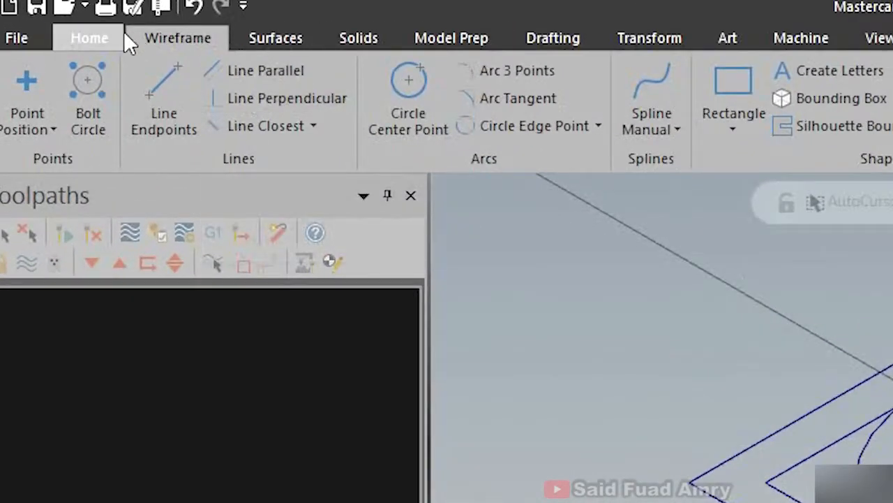
pyautogui.click(69, 22)
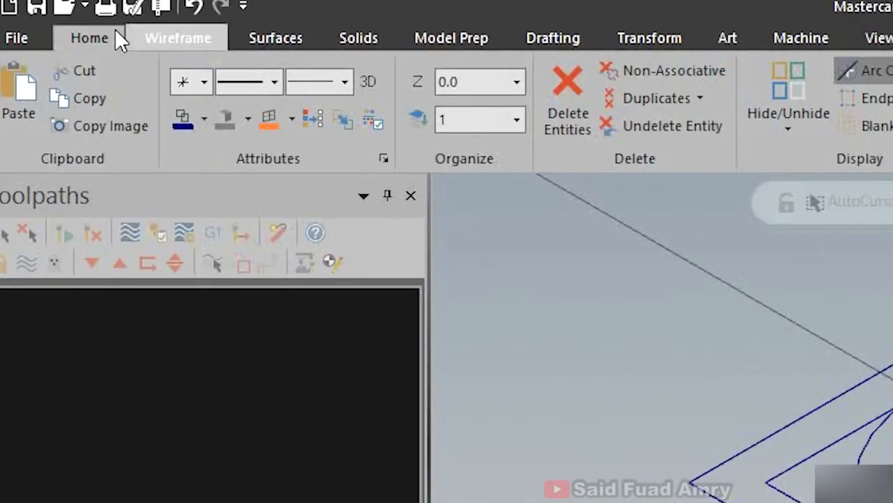
pyautogui.click(375, 43)
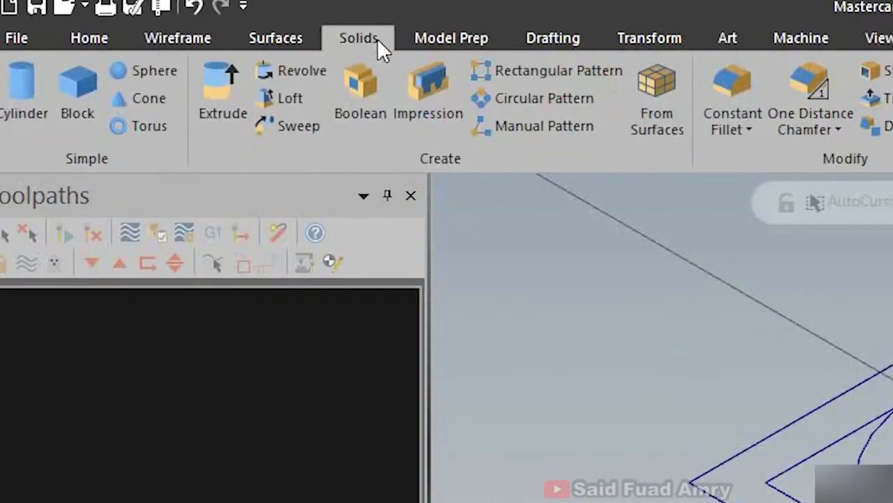
pyautogui.click(234, 125)
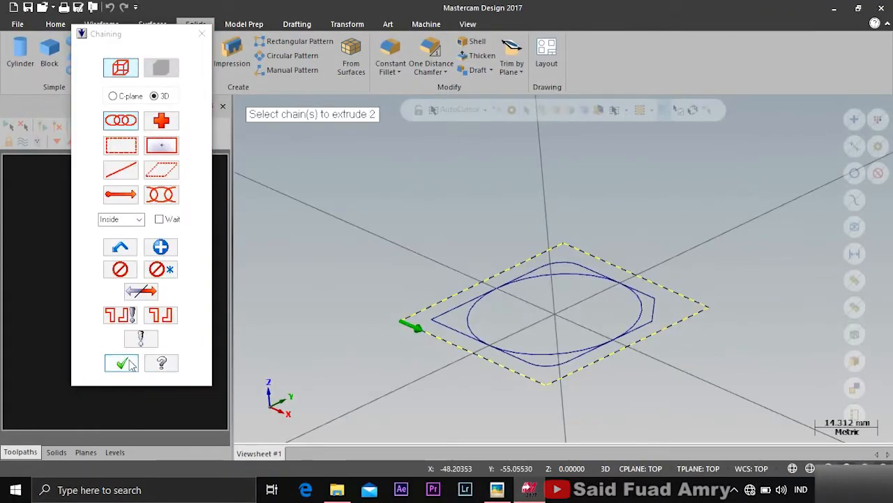
pyautogui.click(123, 363)
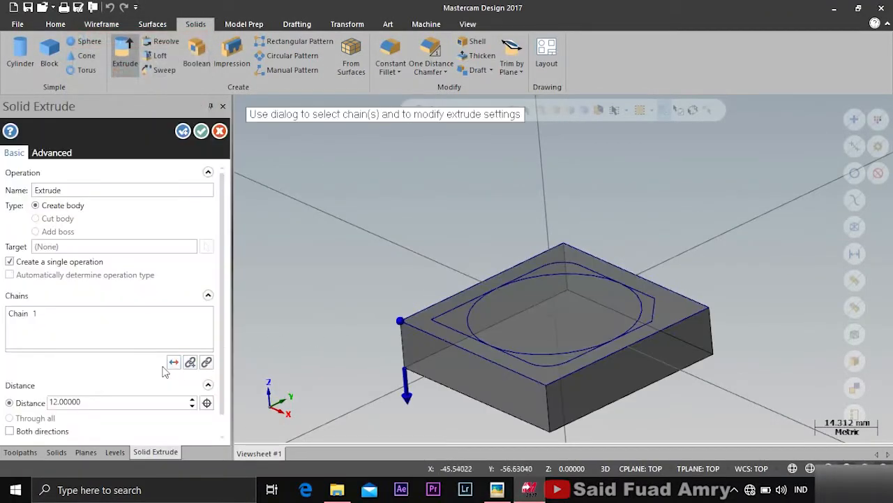
pyautogui.click(174, 363)
pyautogui.moveTo(358, 371); pyautogui.dragTo(386, 378, button='middle')
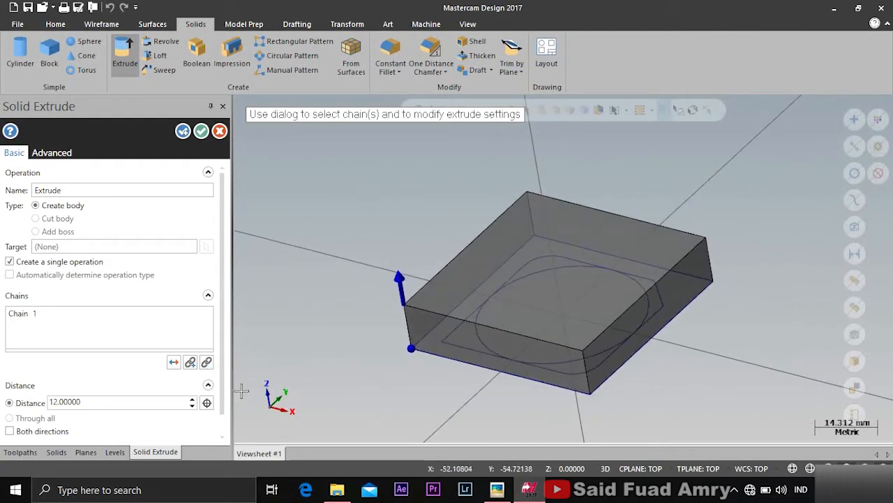
pyautogui.click(183, 132)
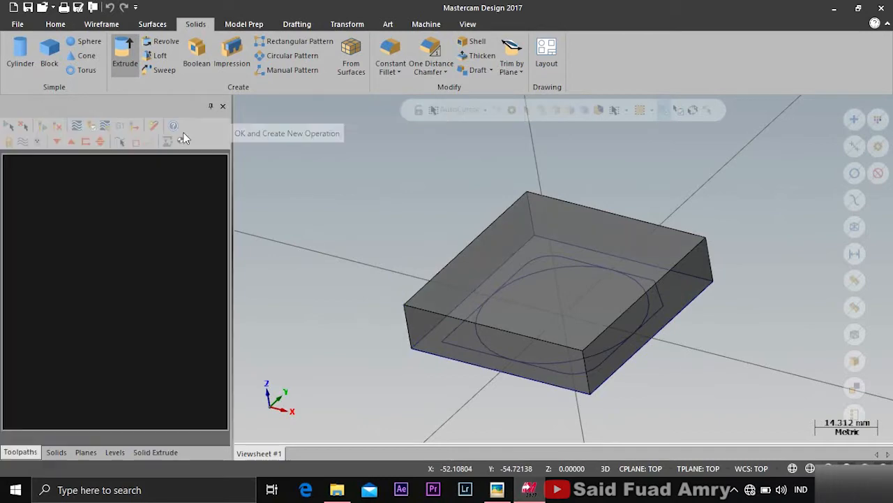
# Extrude the inner chamfered and filleted 40 mm profile 13.5 mm upward as a separate body
pyautogui.click(455, 340)
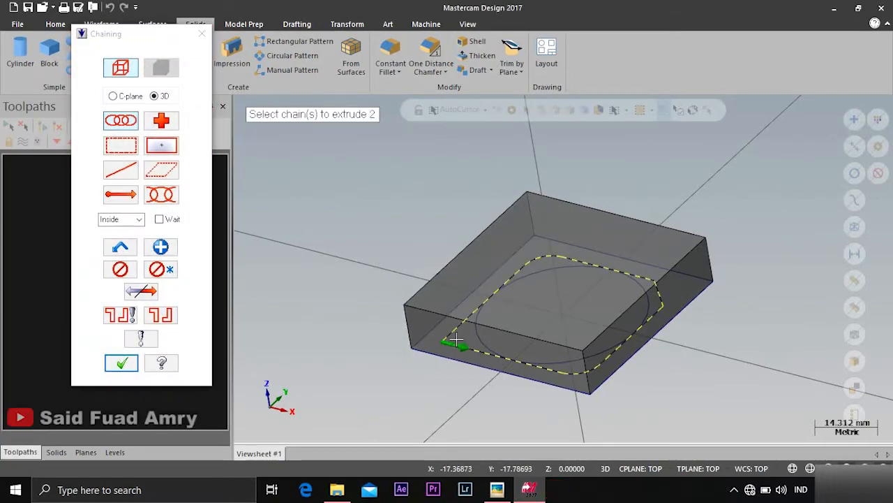
pyautogui.click(122, 364)
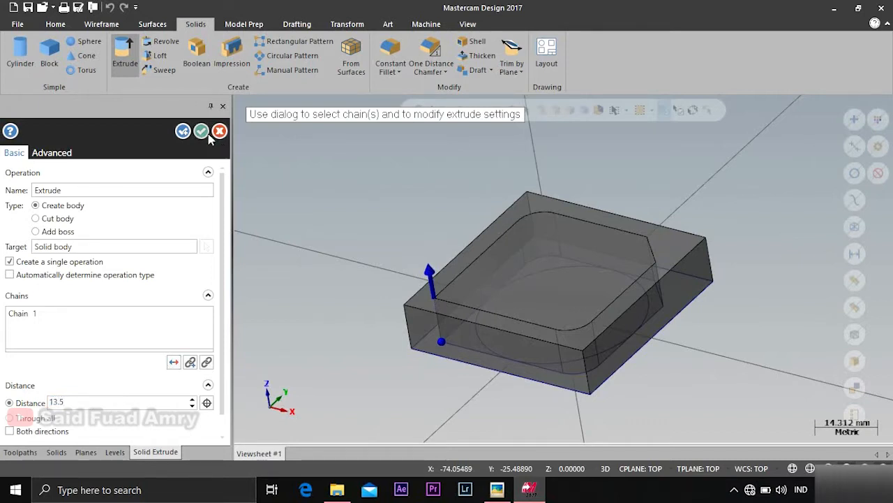
pyautogui.click(183, 132)
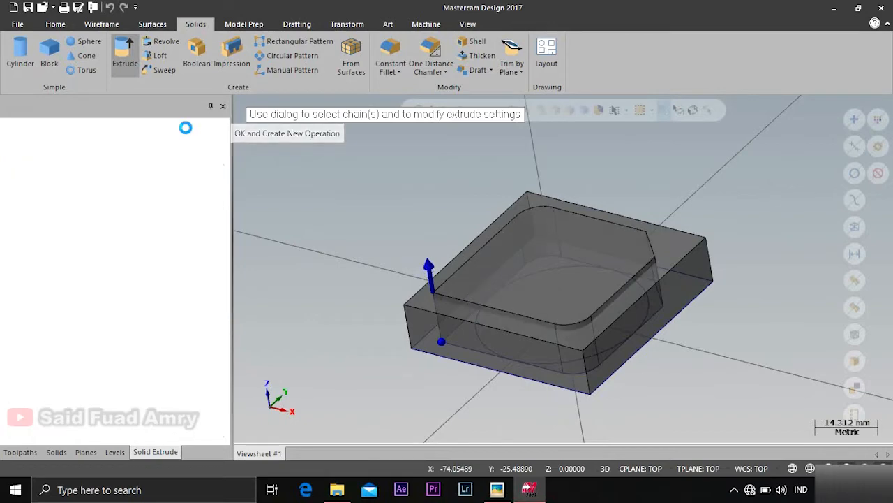
# Check the step heights on the reference drawing and extrude the 40 mm circle 15 mm upward as a separate body
pyautogui.moveTo(529, 335); pyautogui.dragTo(534, 314, button='middle')
pyautogui.click(497, 489)
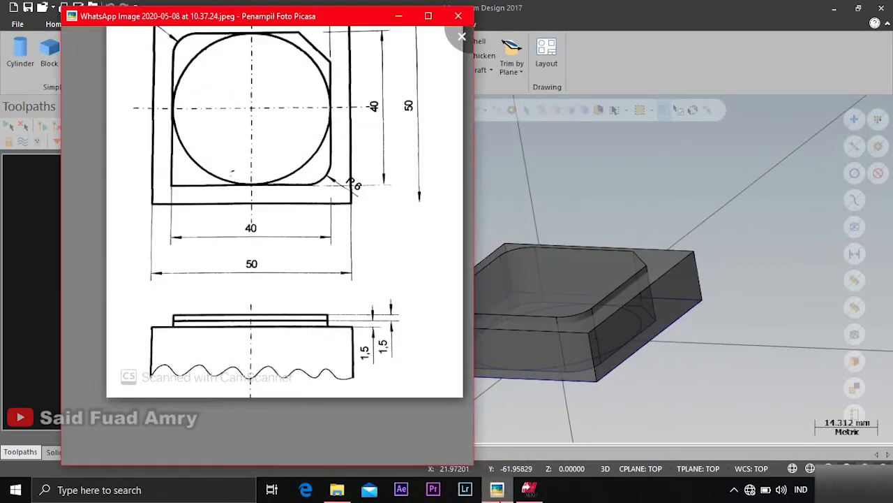
pyautogui.click(529, 490)
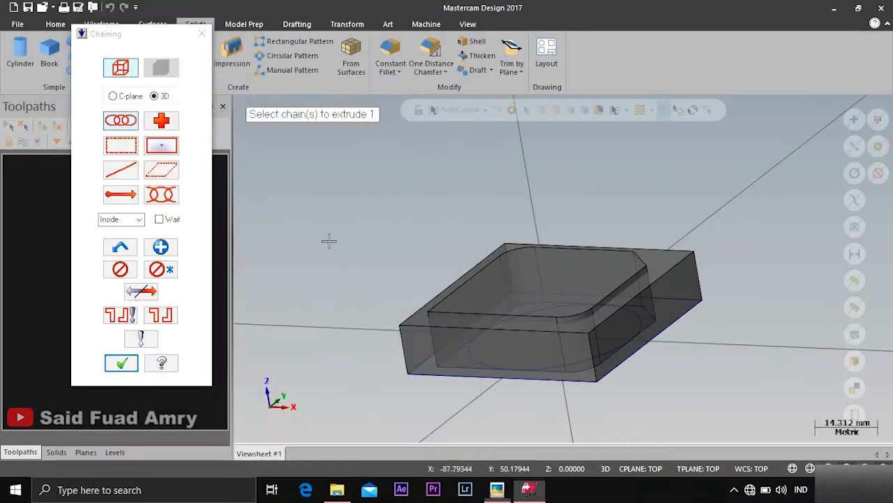
pyautogui.click(492, 360)
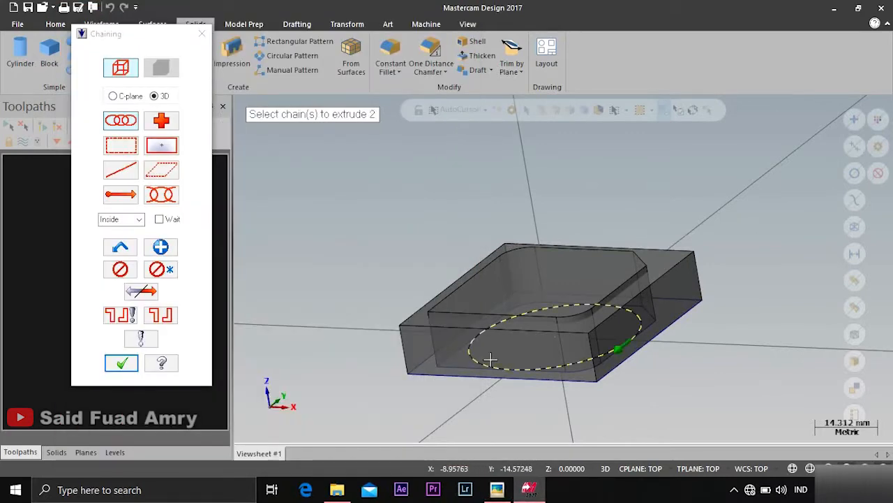
pyautogui.click(124, 366)
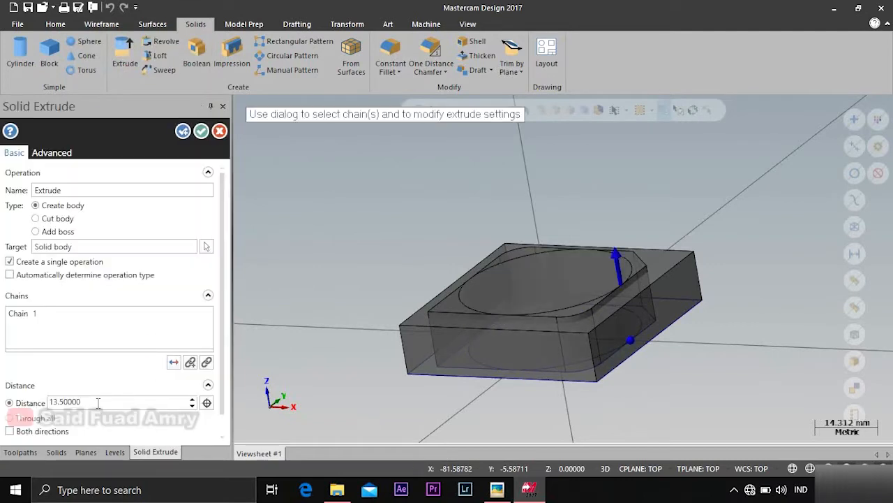
pyautogui.doubleClick(98, 402)
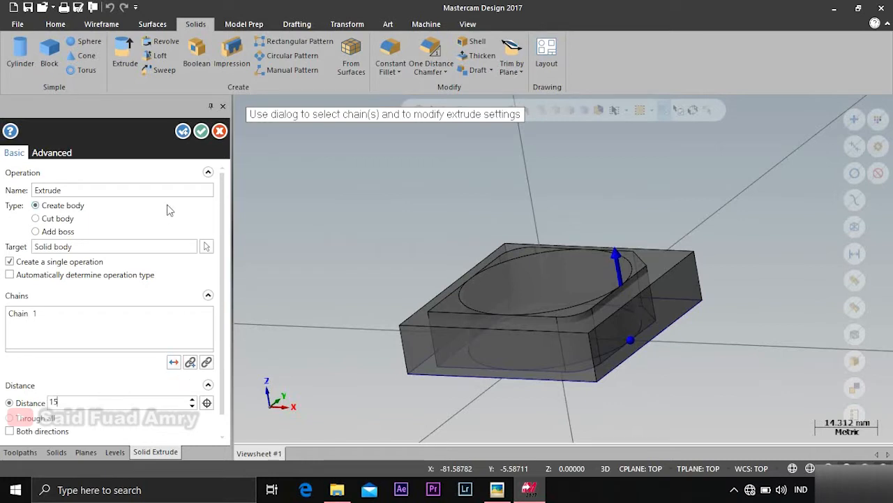
pyautogui.click(182, 131)
pyautogui.moveTo(424, 336); pyautogui.dragTo(474, 314, button='middle')
pyautogui.rightClick(403, 209)
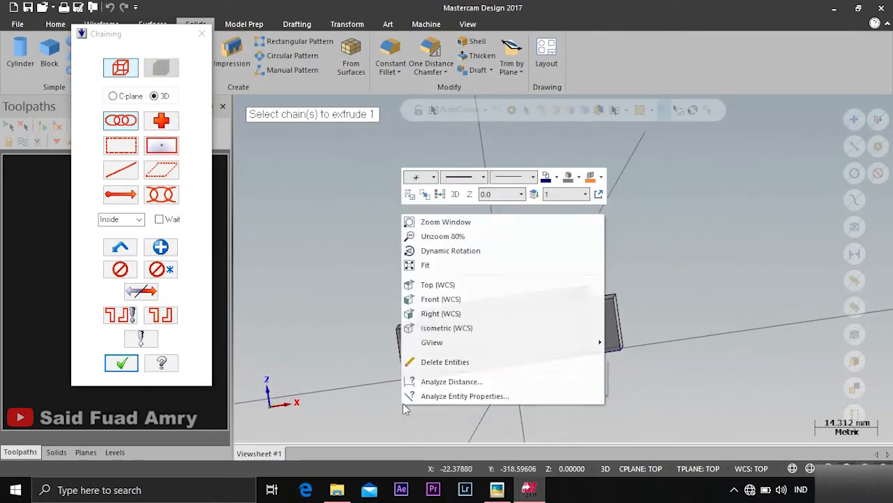
pyautogui.click(131, 362)
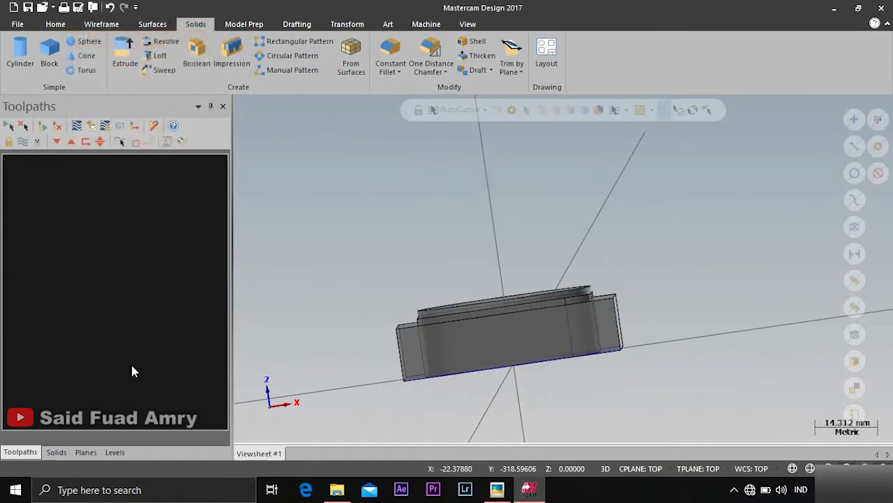
# Inspect the solid from the top and front and compare its stepped profile with the side view in the reference drawing
pyautogui.rightClick(470, 409)
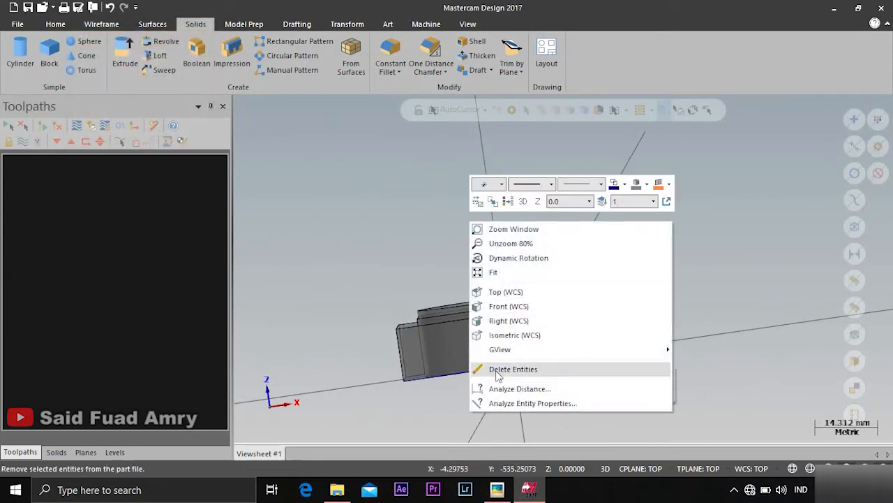
pyautogui.click(506, 292)
pyautogui.rightClick(339, 343)
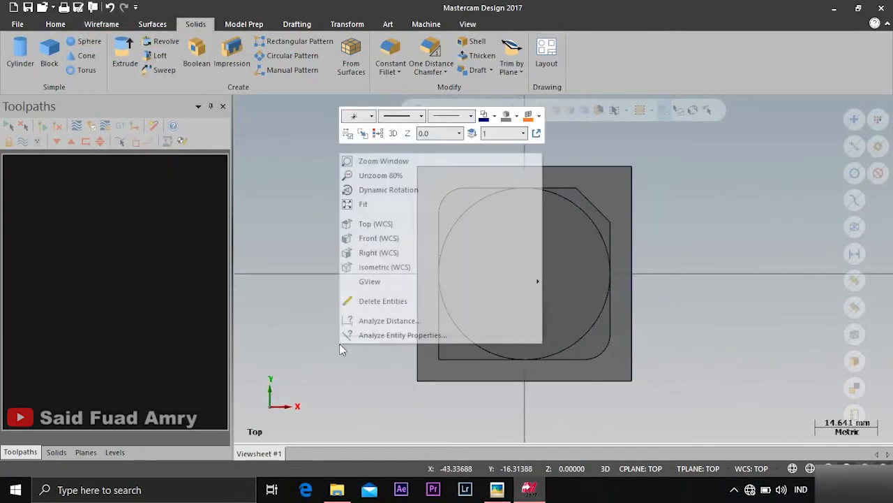
pyautogui.click(363, 237)
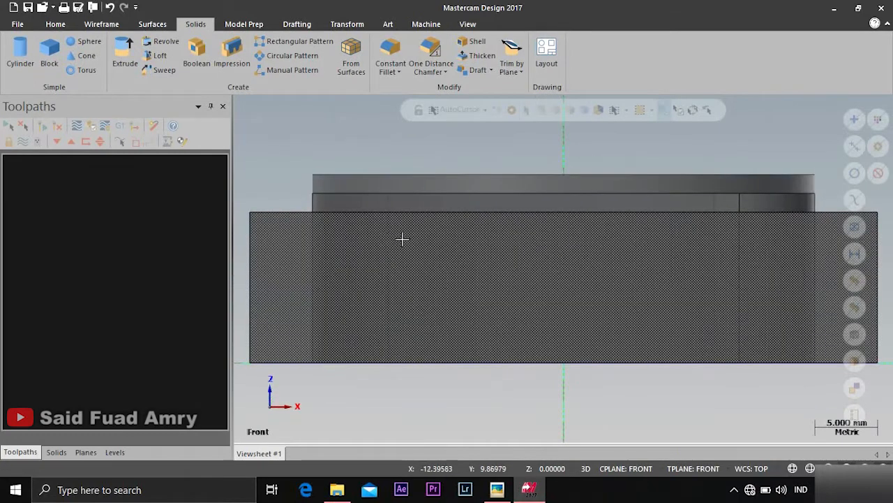
pyautogui.scroll(-3, 750, 198)
pyautogui.scroll(-1, 664, 226)
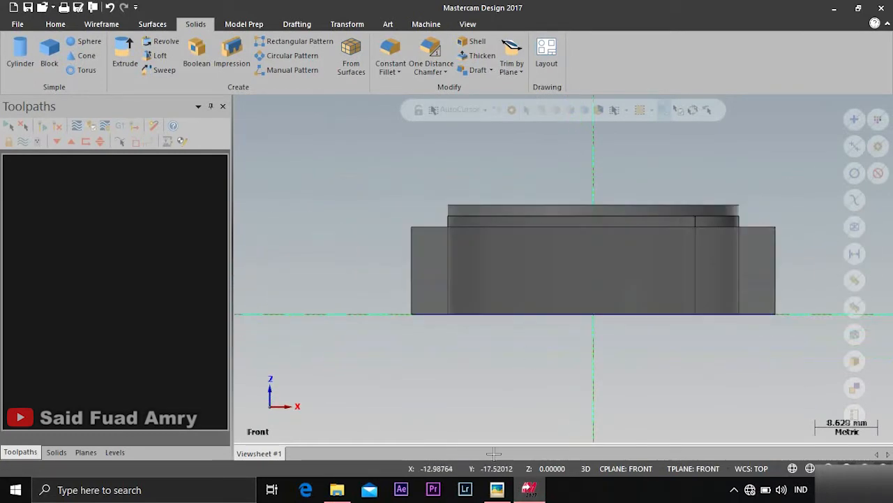
pyautogui.click(497, 489)
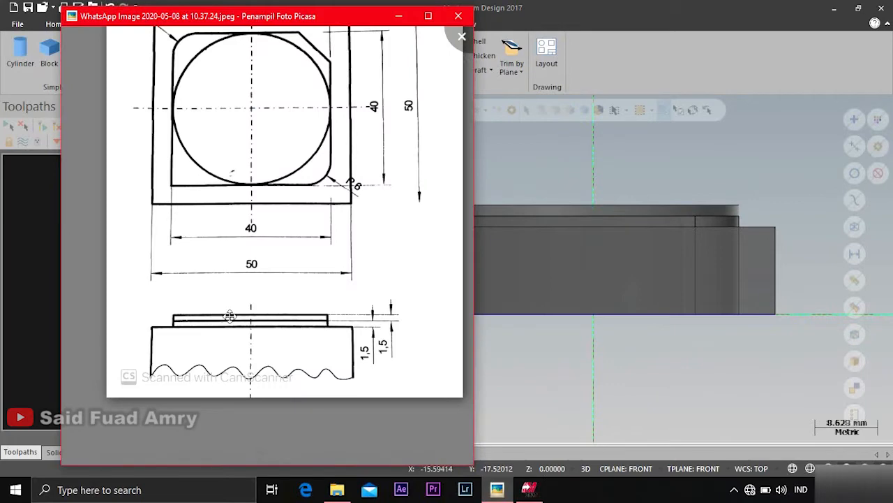
pyautogui.moveTo(372, 17); pyautogui.dragTo(289, 16)
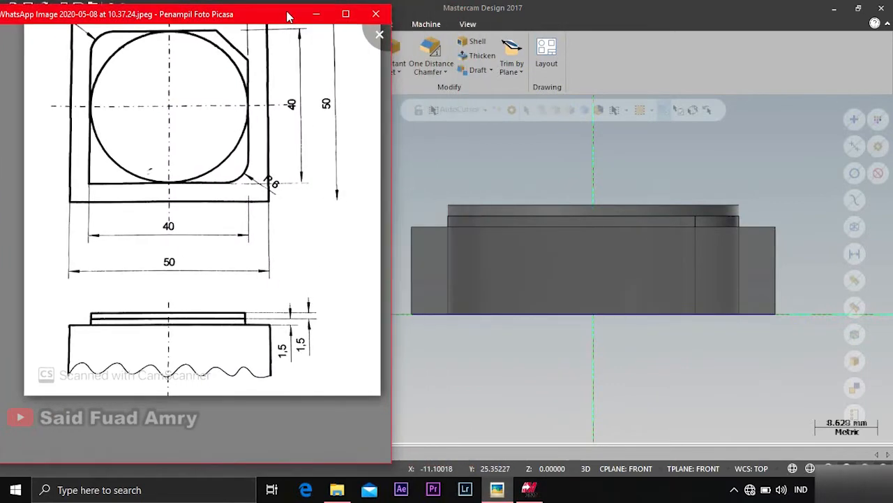
pyautogui.click(318, 16)
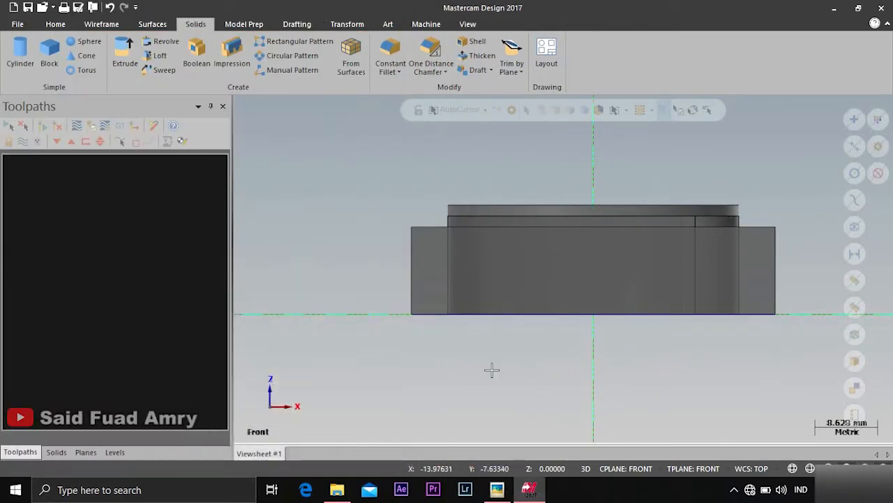
# Return to an isometric view and add a machine group using the default mill
pyautogui.rightClick(491, 369)
pyautogui.click(548, 293)
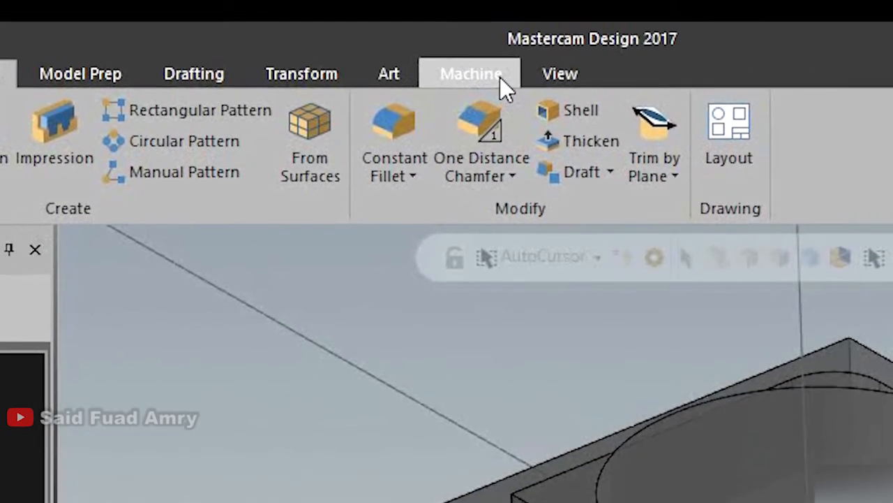
pyautogui.click(496, 63)
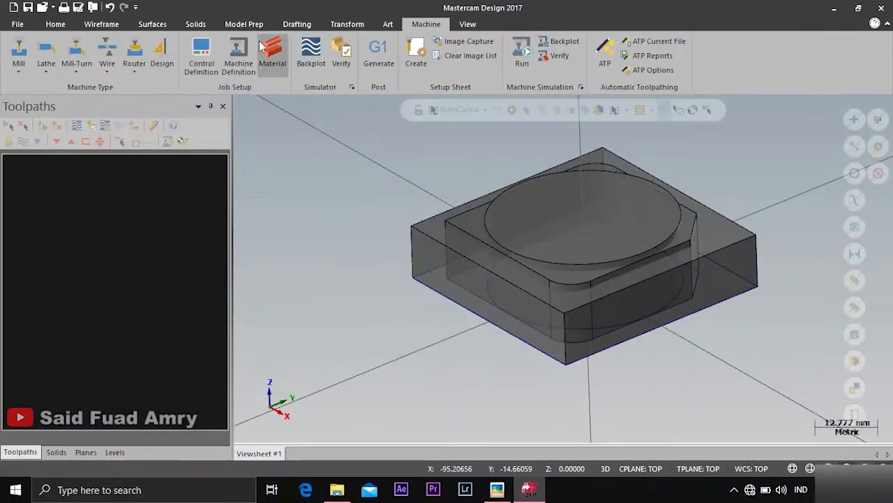
pyautogui.click(20, 70)
pyautogui.click(38, 84)
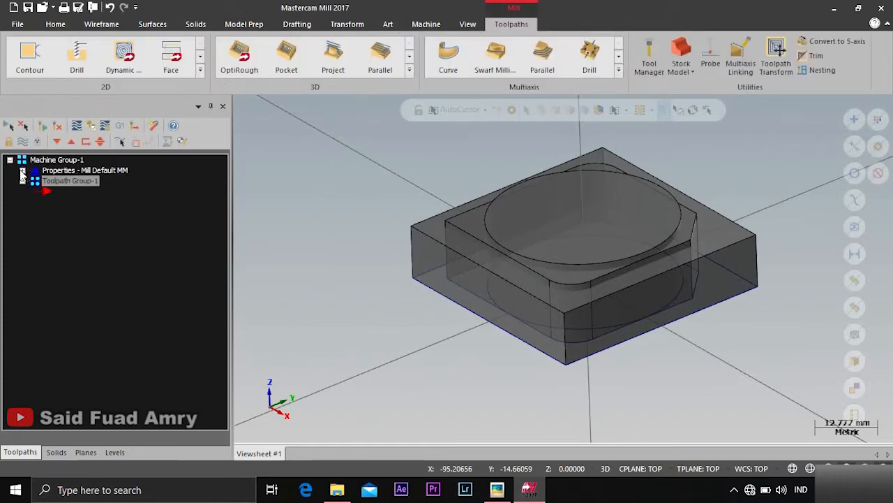
# Define rectangular stock from all entities, sized 55 mm in X, 55 mm in Y and 15 mm in Z, with its origin at Z 15
pyautogui.click(23, 170)
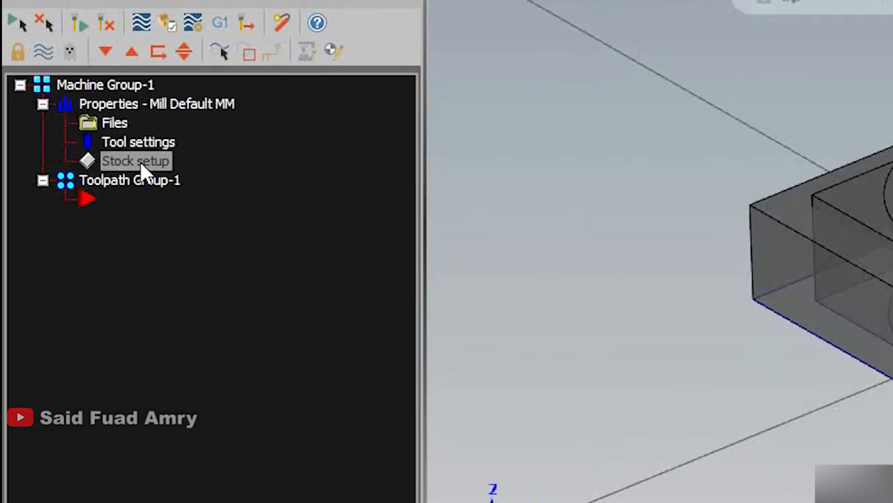
pyautogui.click(74, 202)
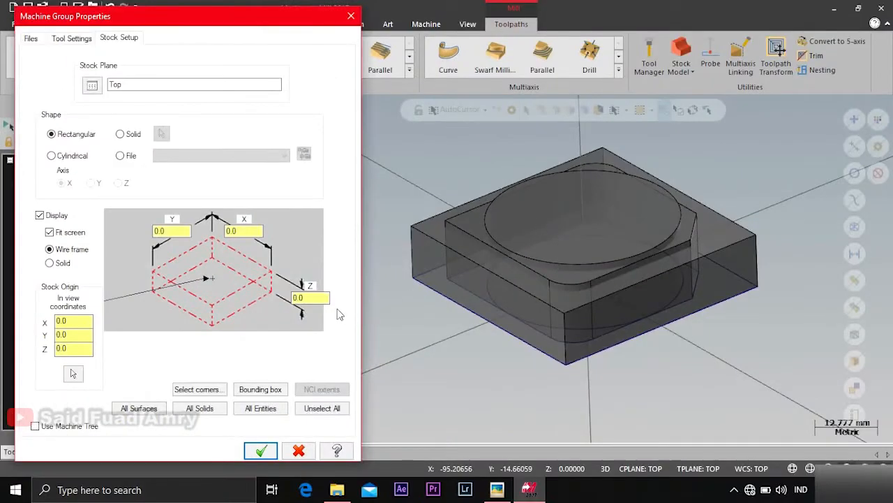
pyautogui.click(269, 410)
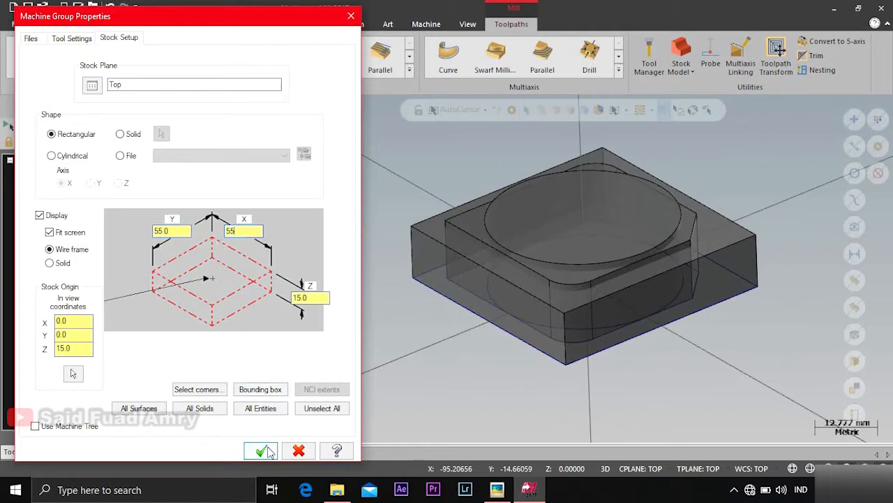
pyautogui.click(263, 451)
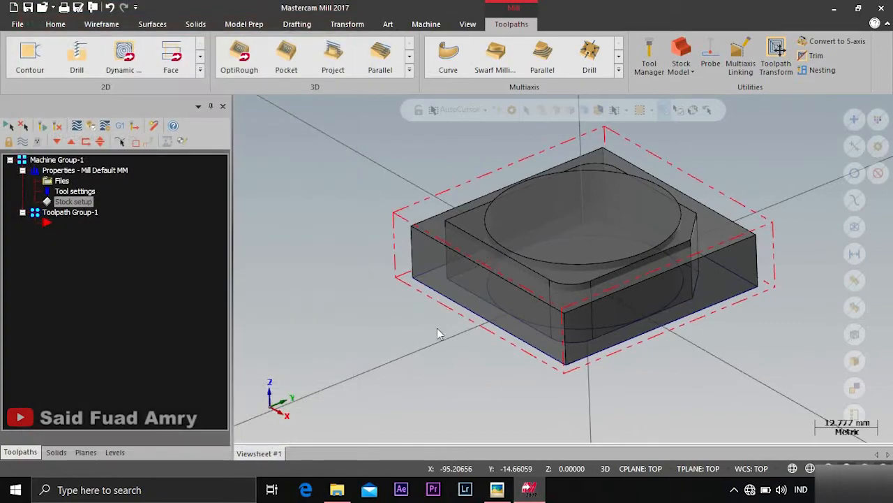
# Turn on stock shading to inspect the stock around the part, and collapse the machine group's properties
pyautogui.moveTo(437, 334)
pyautogui.mouseDown(button='middle')
pyautogui.moveTo(441, 357)
pyautogui.moveTo(421, 359)
pyautogui.moveTo(418, 380)
pyautogui.moveTo(437, 341)
pyautogui.moveTo(479, 297)
pyautogui.moveTo(523, 307)
pyautogui.mouseUp(button='middle')
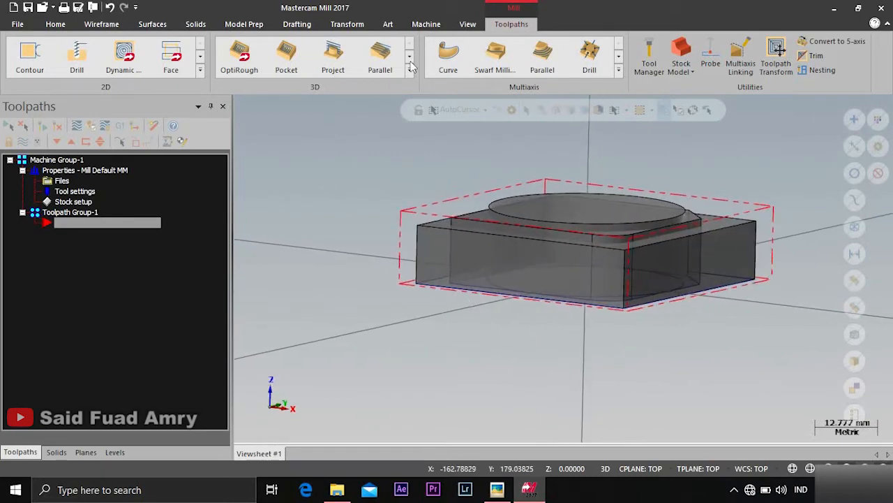
pyautogui.click(467, 24)
pyautogui.click(394, 67)
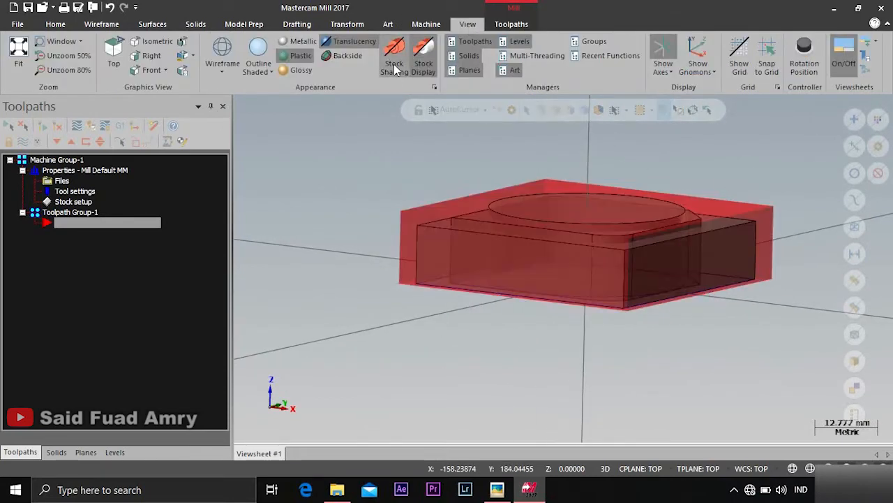
pyautogui.moveTo(335, 235); pyautogui.dragTo(325, 251, button='middle')
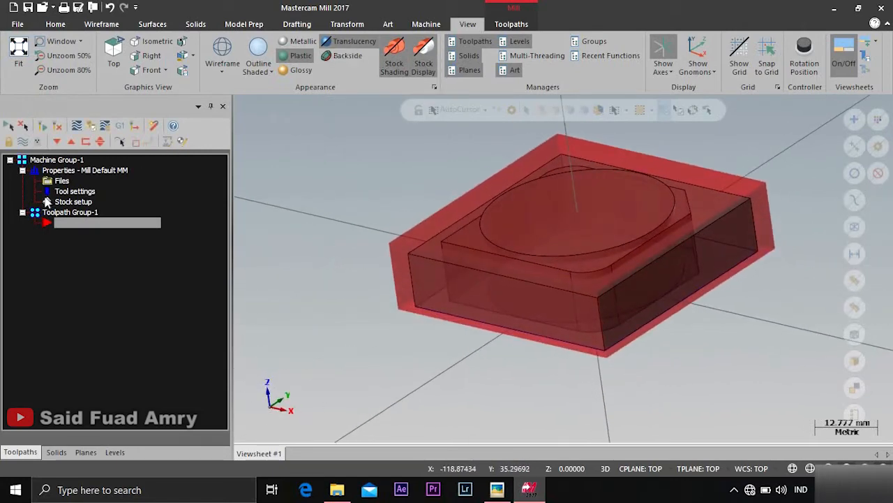
pyautogui.click(22, 170)
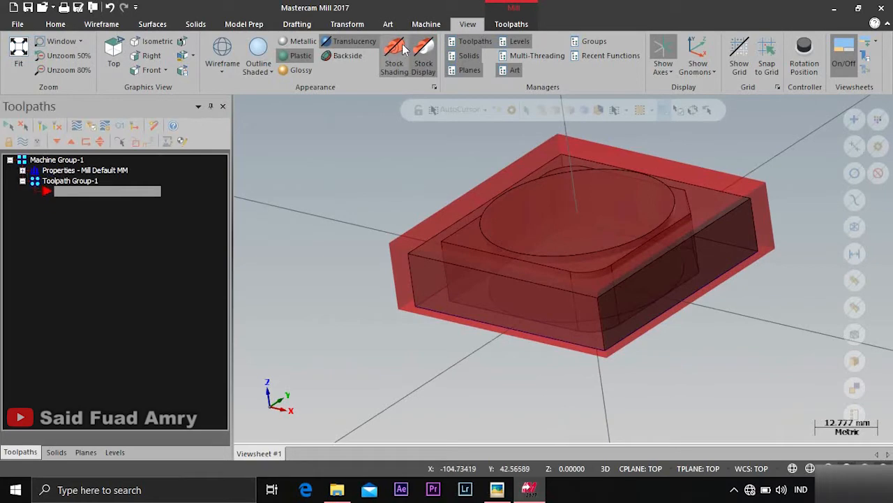
# Start a 2D contour toolpath with NC name T and chain the part's bottom outer rectangle
pyautogui.click(512, 24)
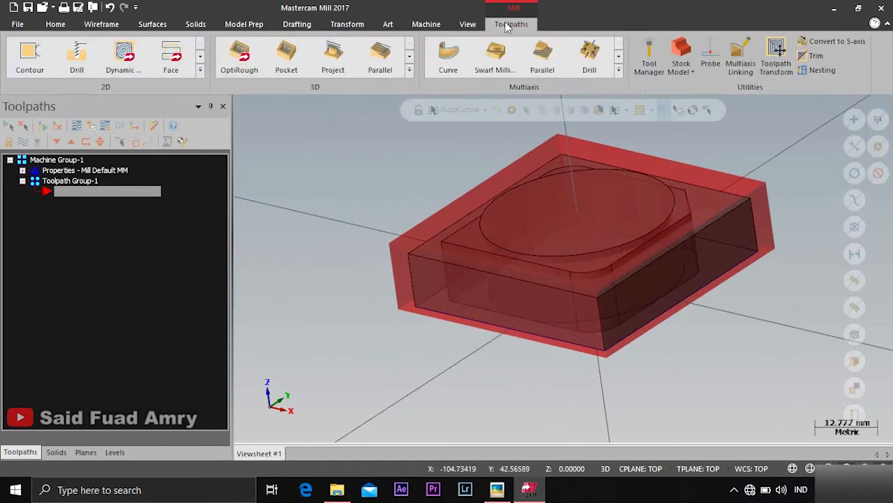
pyautogui.click(35, 54)
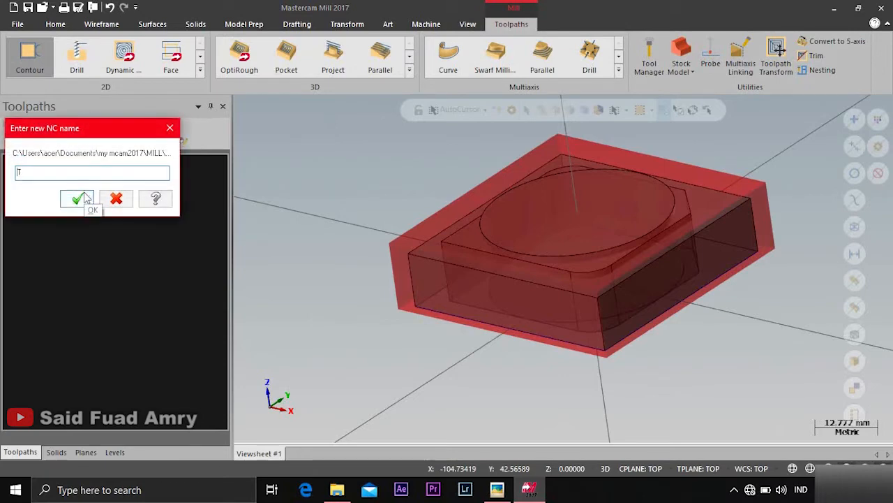
pyautogui.click(86, 199)
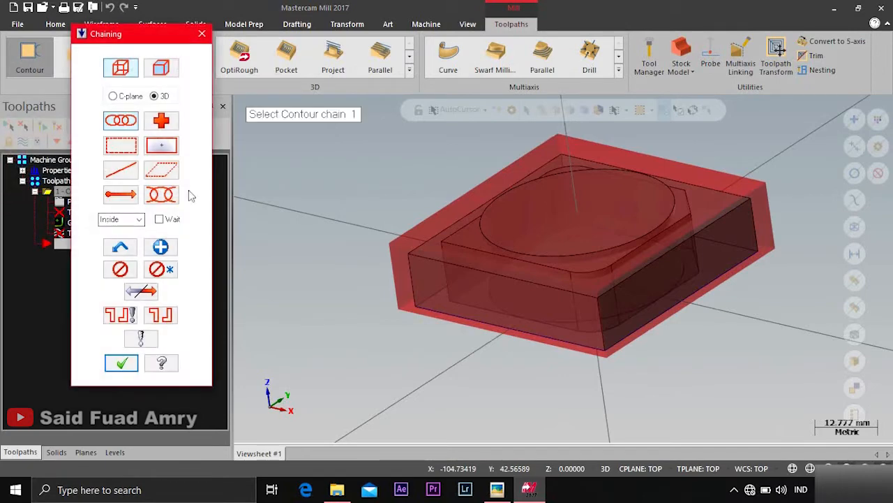
pyautogui.moveTo(503, 328)
pyautogui.mouseDown(button='middle')
pyautogui.moveTo(492, 370)
pyautogui.moveTo(481, 349)
pyautogui.mouseUp(button='middle')
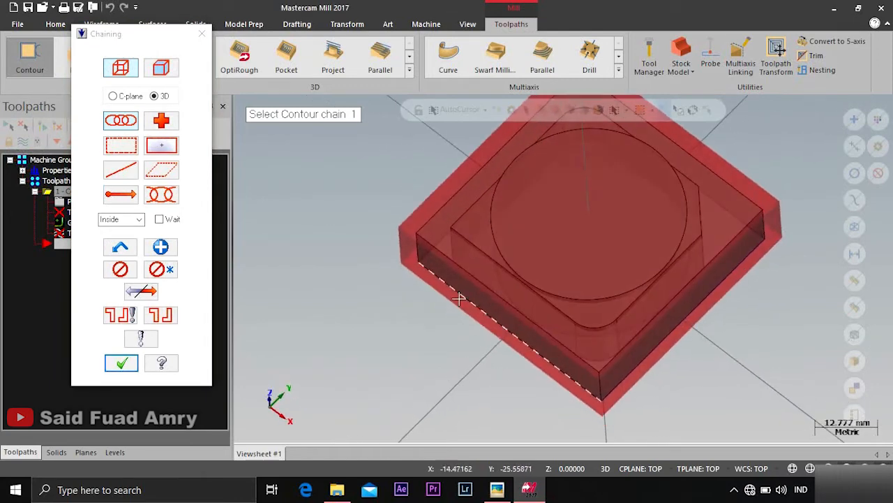
pyautogui.click(420, 252)
pyautogui.moveTo(416, 243); pyautogui.dragTo(423, 216, button='middle')
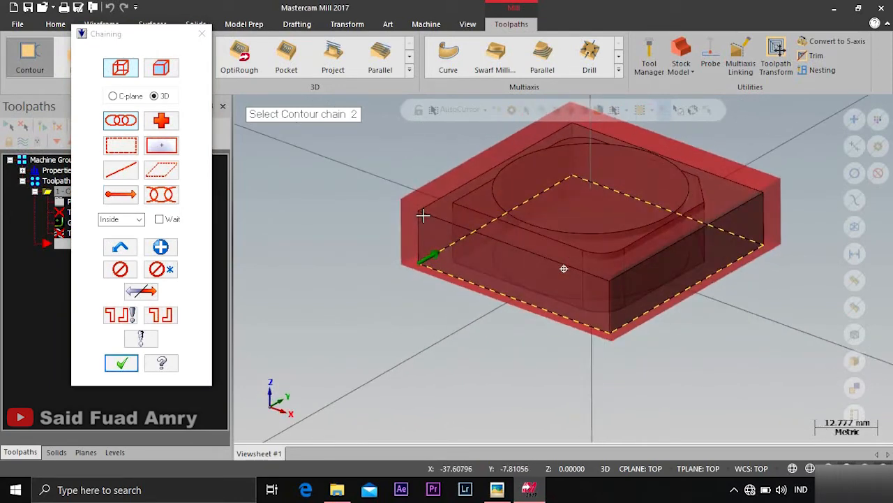
pyautogui.click(122, 363)
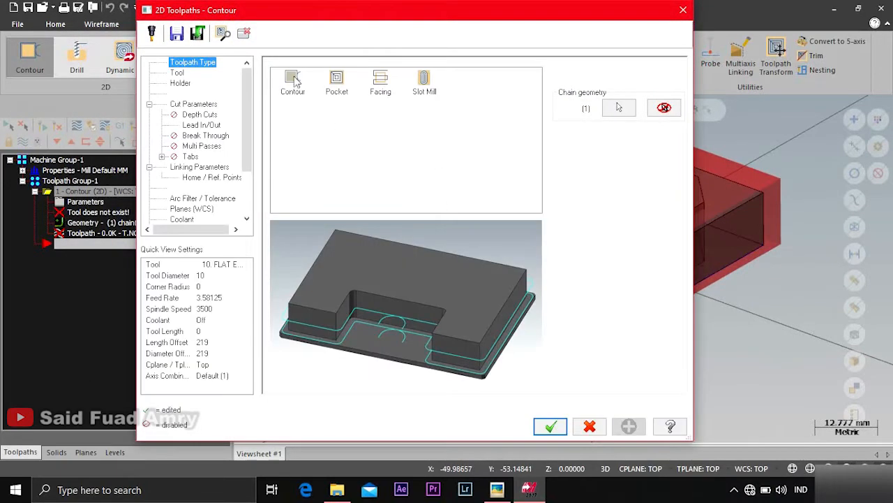
# Filter the tool library to flat end mills and choose the 5 mm diameter flat end mill for the contour
pyautogui.click(177, 73)
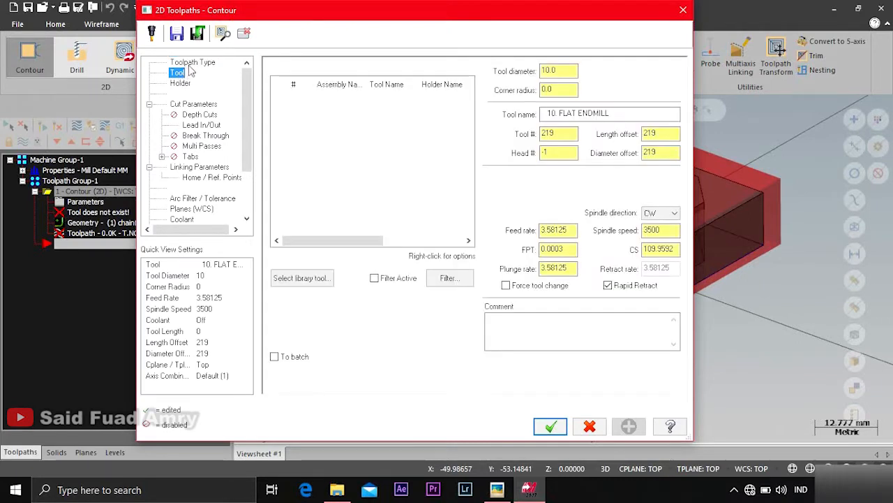
pyautogui.click(449, 278)
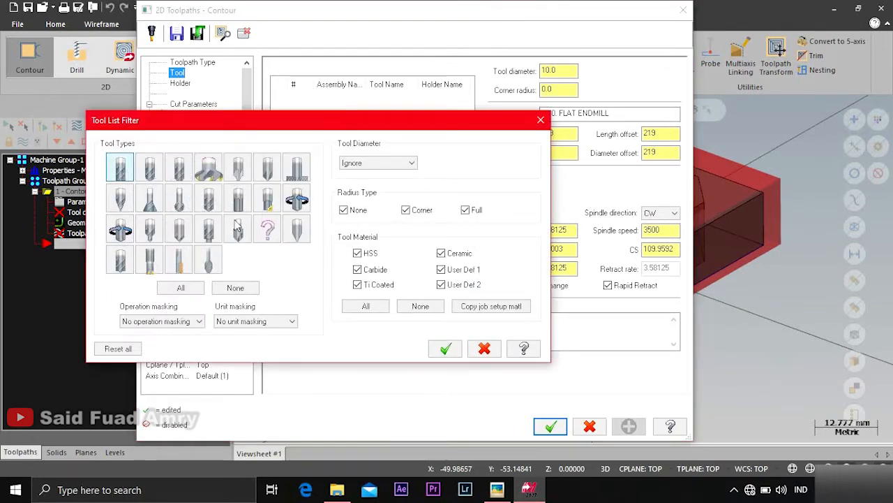
pyautogui.click(445, 347)
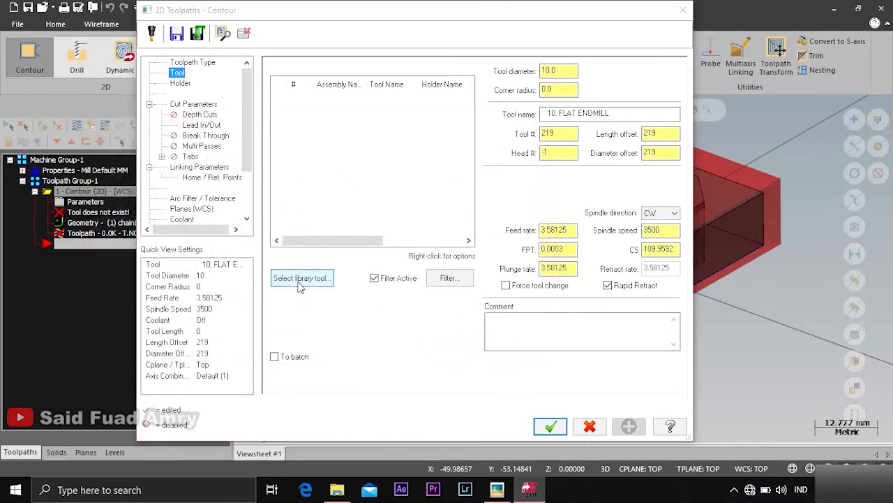
pyautogui.click(336, 269)
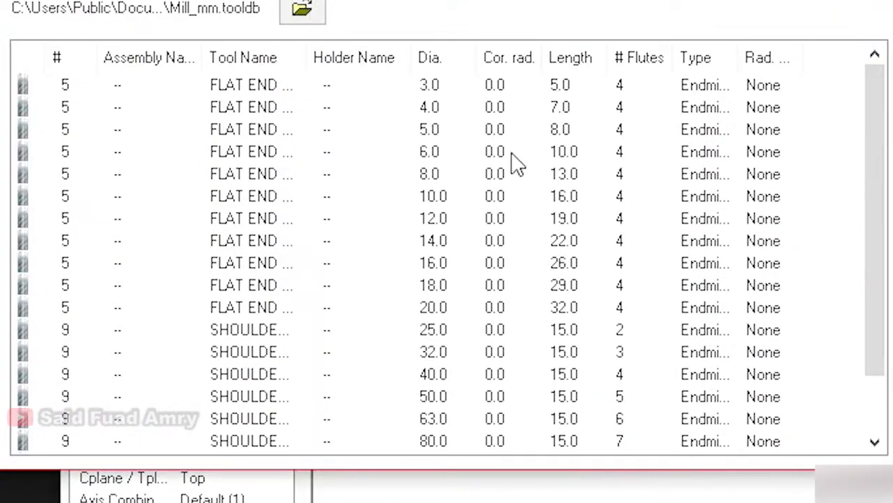
pyautogui.click(432, 138)
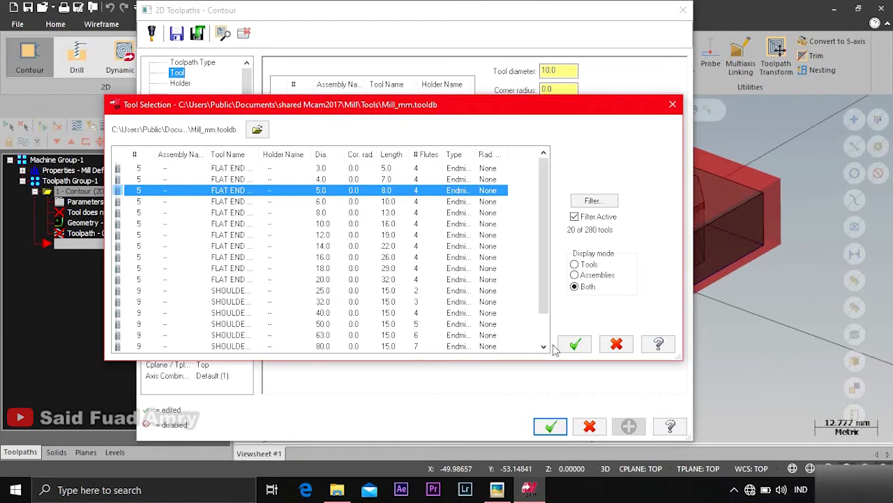
pyautogui.click(574, 343)
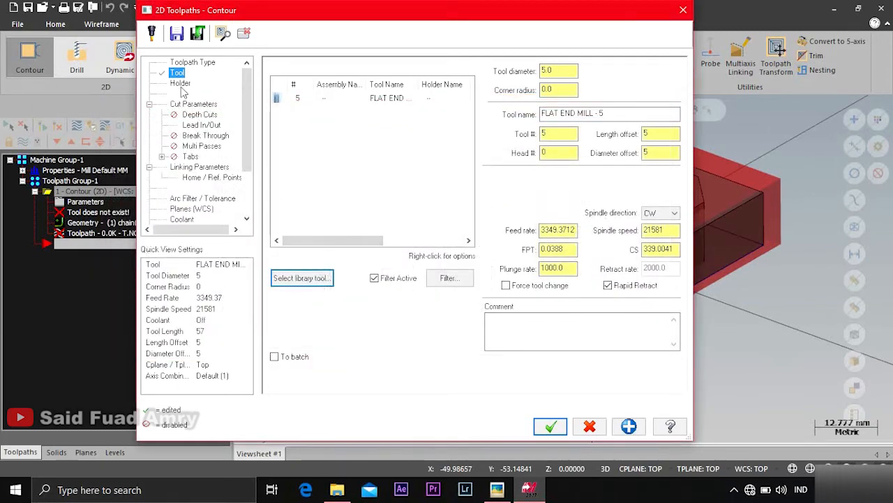
# Assign the B2C3-0016 holder and check that stock to leave on walls and floors is 0 in the cut parameters
pyautogui.click(180, 90)
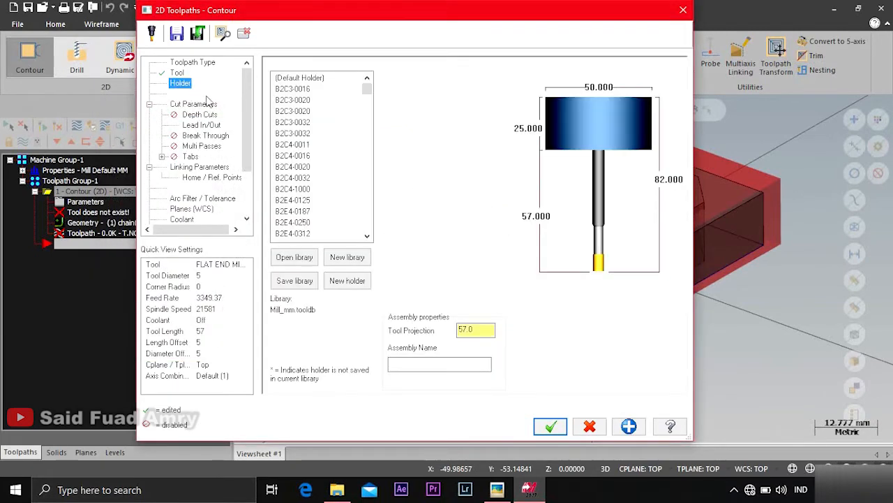
pyautogui.click(304, 91)
pyautogui.click(201, 106)
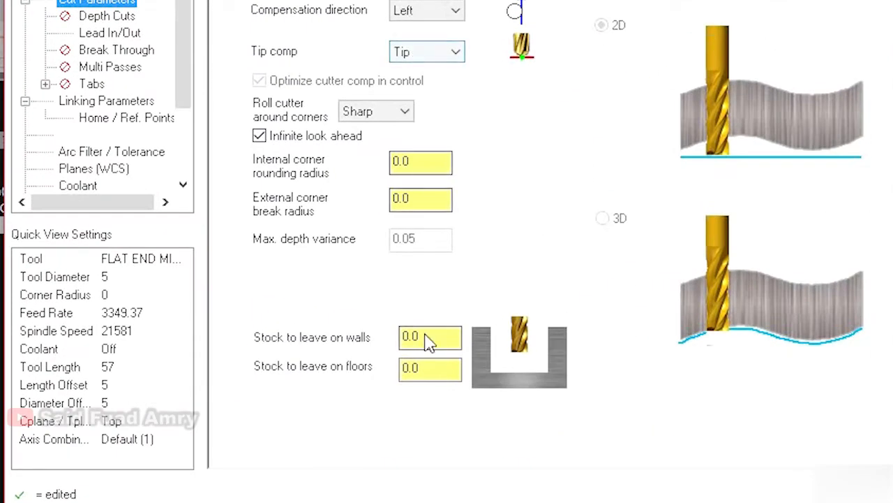
pyautogui.moveTo(423, 336); pyautogui.dragTo(395, 335)
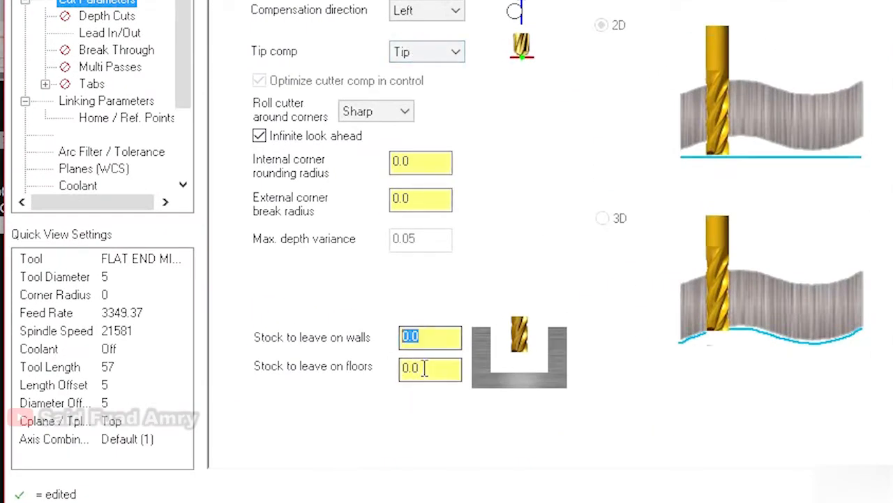
pyautogui.moveTo(421, 367); pyautogui.dragTo(383, 364)
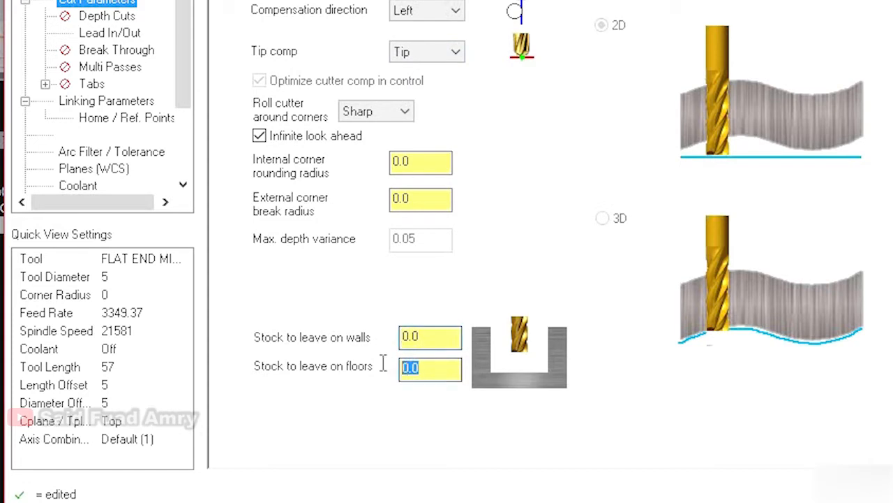
# Review the depth cuts and lead in/out settings, and enable break through with an amount of 0.2 mm
pyautogui.click(108, 15)
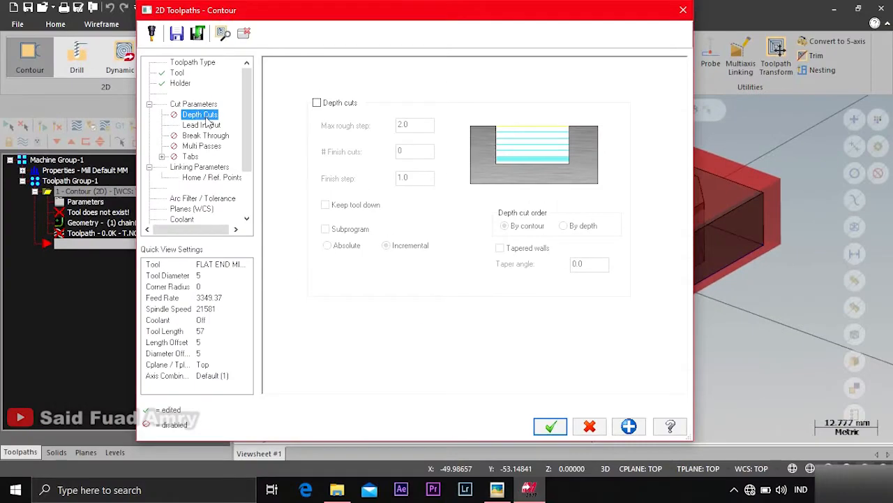
pyautogui.click(206, 124)
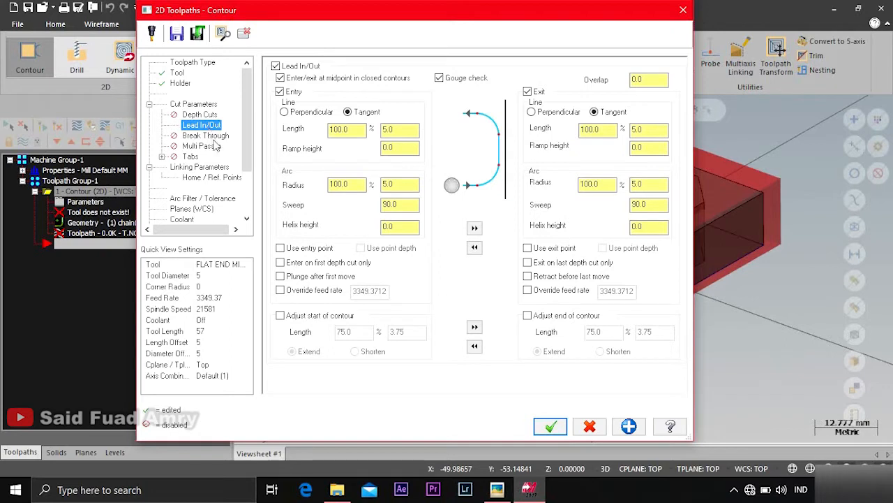
pyautogui.click(206, 135)
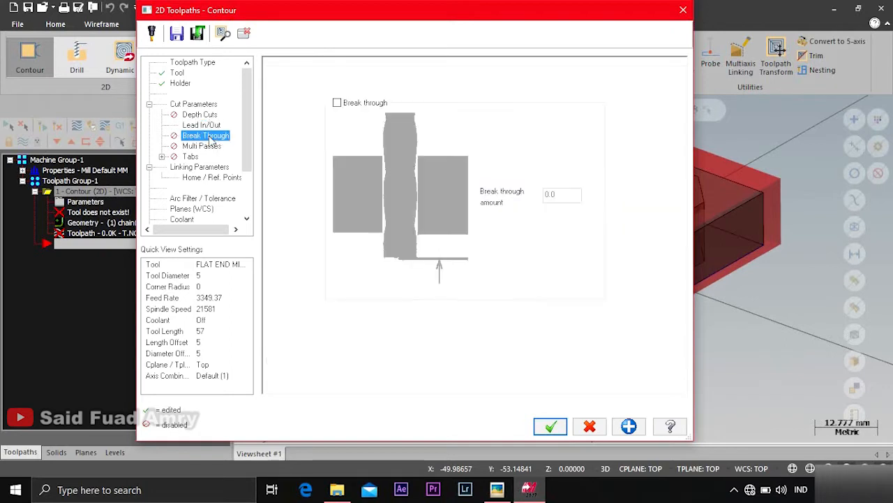
pyautogui.click(337, 103)
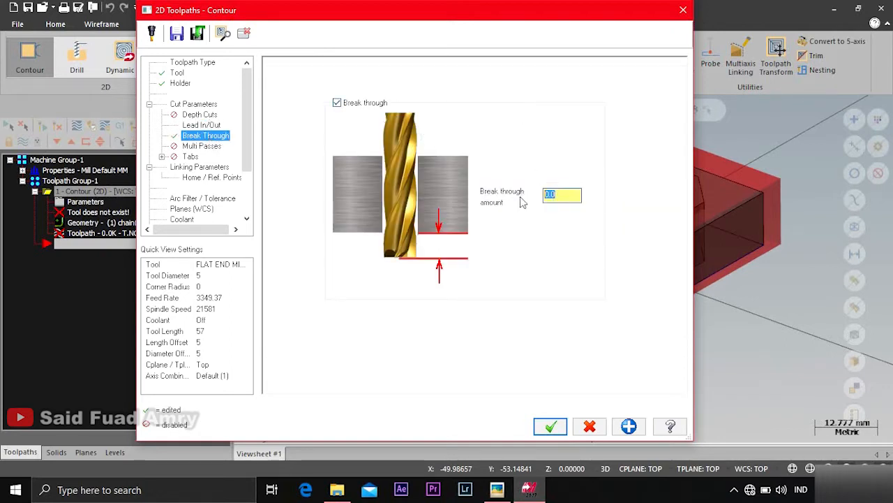
pyautogui.press('BackSpace')
pyautogui.write('0.2')
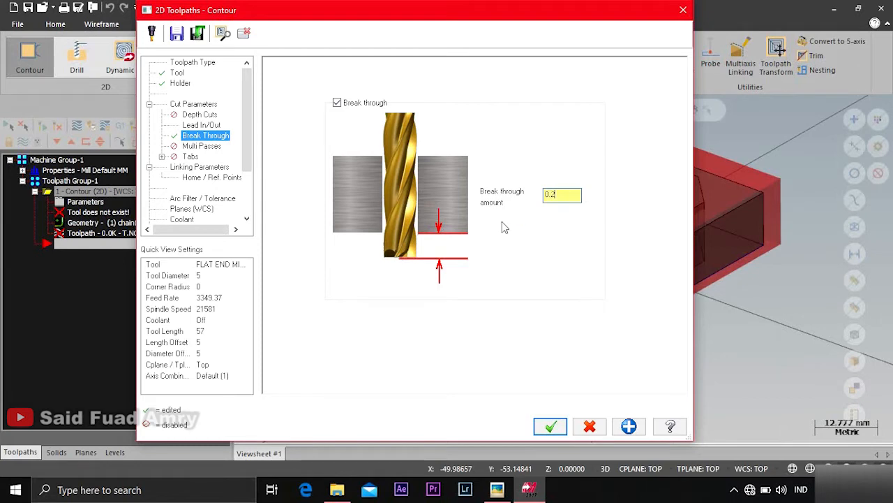
# Enable multi passes with 2 rough passes spaced 4 mm apart and set the finish spacing to 0
pyautogui.click(207, 146)
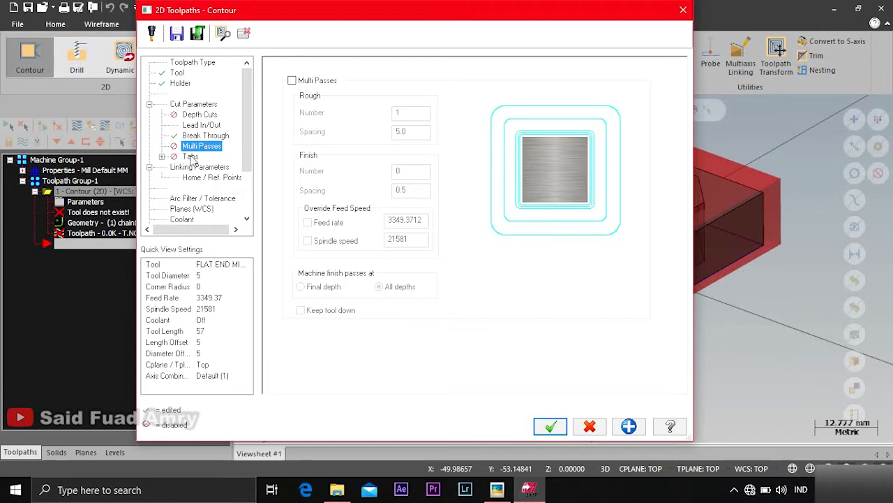
pyautogui.click(293, 81)
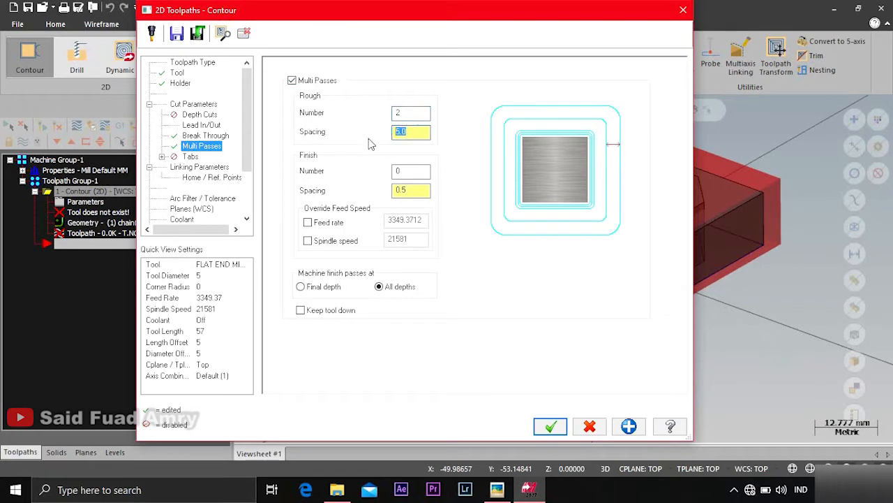
pyautogui.click(405, 189)
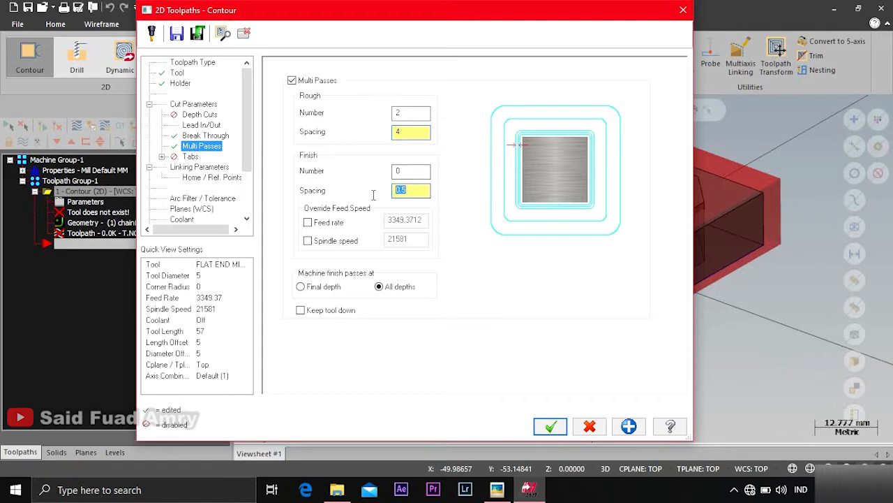
pyautogui.write('0')
# Leave tabs off and set the contour's linking depth by picking a point on the part's bottom edge
pyautogui.click(191, 157)
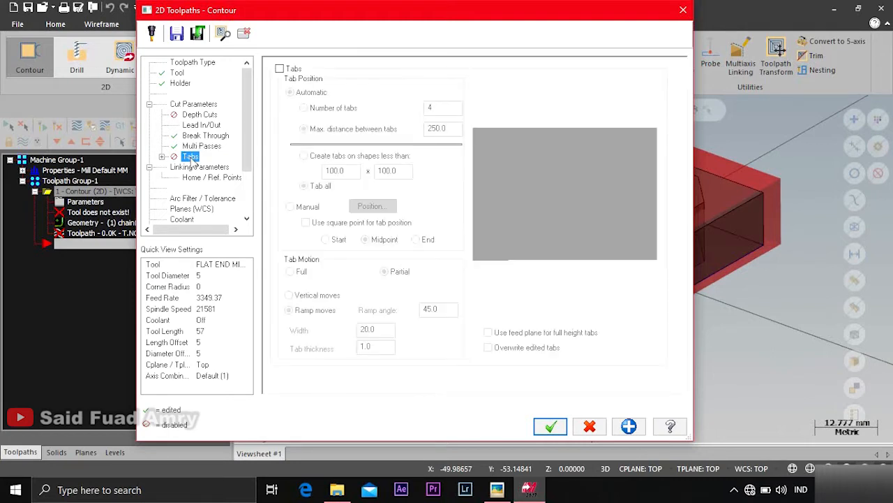
pyautogui.click(206, 167)
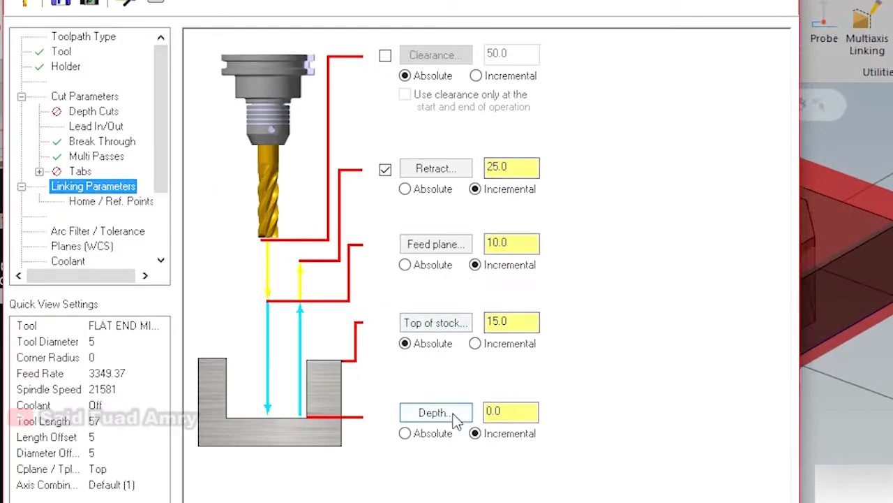
pyautogui.click(436, 412)
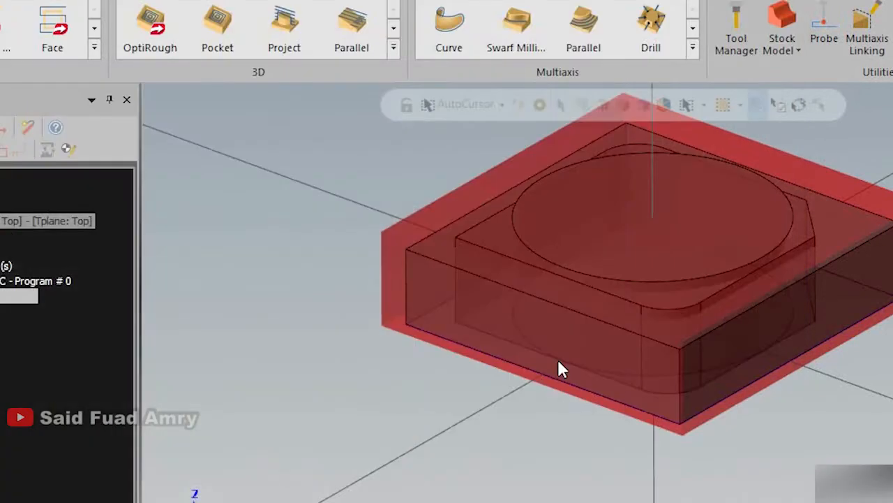
pyautogui.click(552, 365)
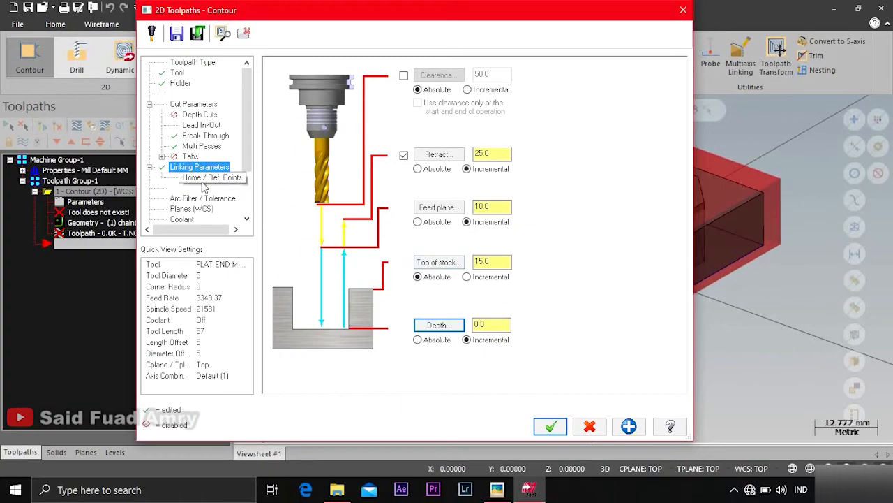
# Check the home and reference points, turn flood coolant on, and accept the contour toolpath parameters
pyautogui.click(209, 178)
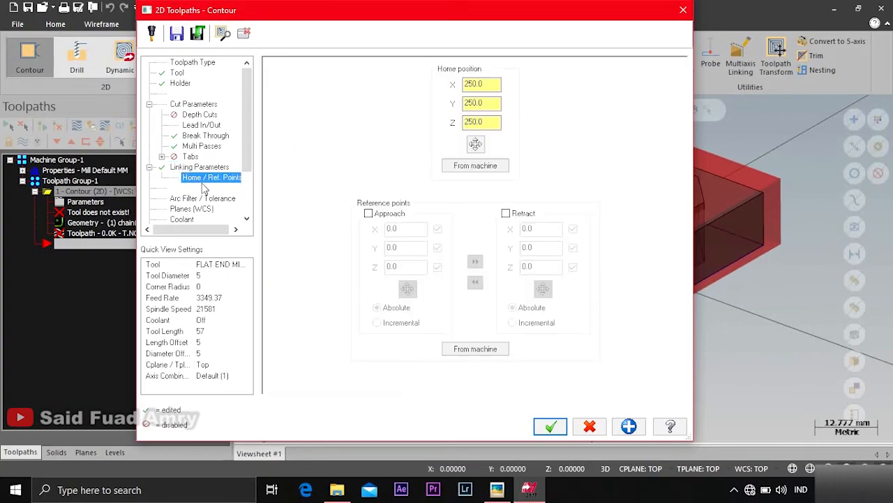
pyautogui.click(185, 220)
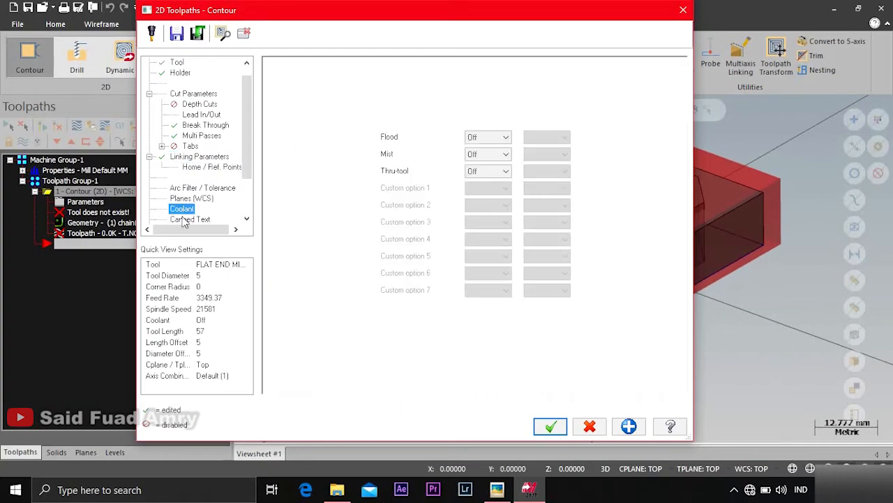
pyautogui.click(500, 136)
pyautogui.click(487, 162)
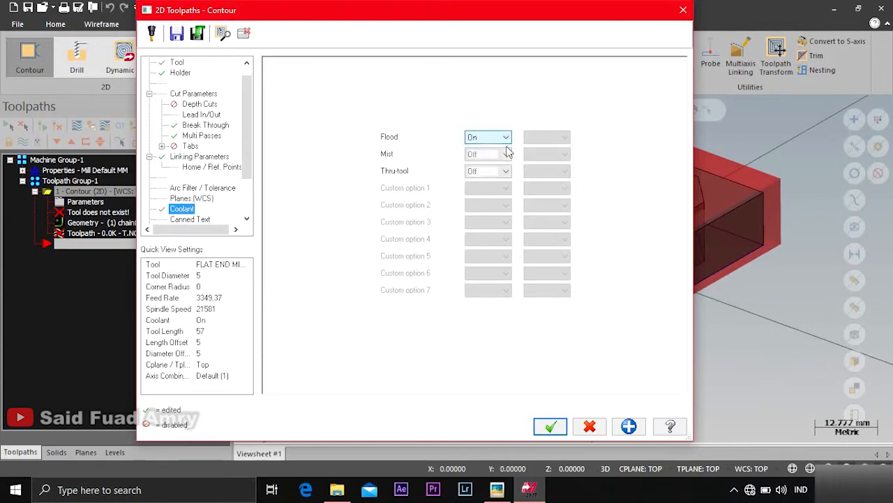
pyautogui.click(551, 427)
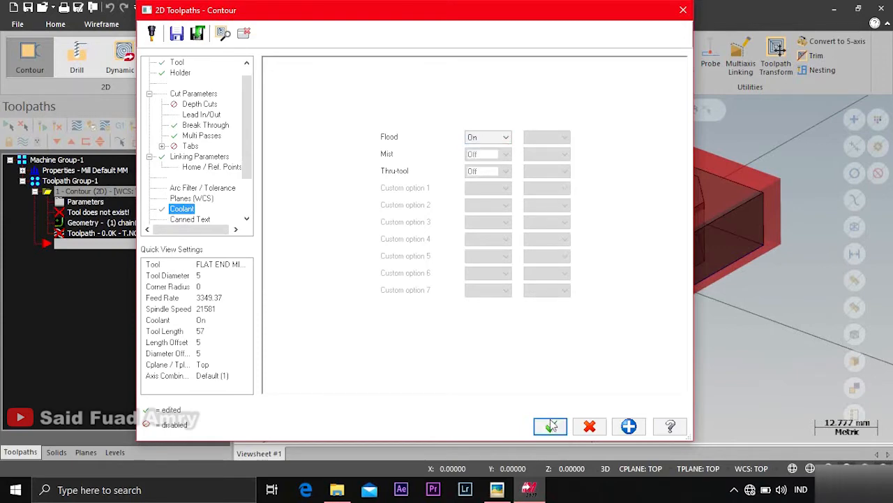
# Open Backplot for the contour operation and play the tool motion around the stock
pyautogui.moveTo(422, 292)
pyautogui.mouseDown(button='middle')
pyautogui.moveTo(449, 314)
pyautogui.moveTo(454, 333)
pyautogui.moveTo(440, 314)
pyautogui.moveTo(479, 183)
pyautogui.moveTo(474, 282)
pyautogui.moveTo(401, 241)
pyautogui.moveTo(368, 190)
pyautogui.moveTo(346, 186)
pyautogui.mouseUp(button='middle')
pyautogui.click(76, 125)
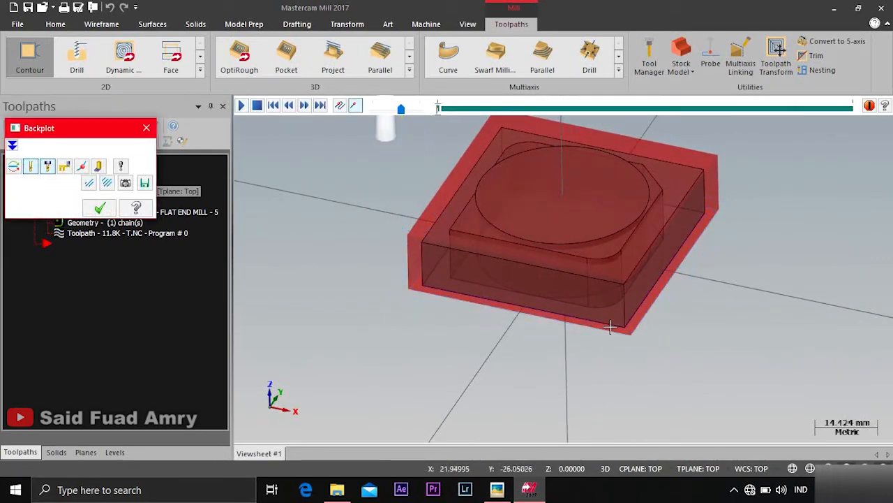
pyautogui.scroll(-4, 617, 363)
pyautogui.scroll(1, 472, 175)
pyautogui.scroll(1, 472, 180)
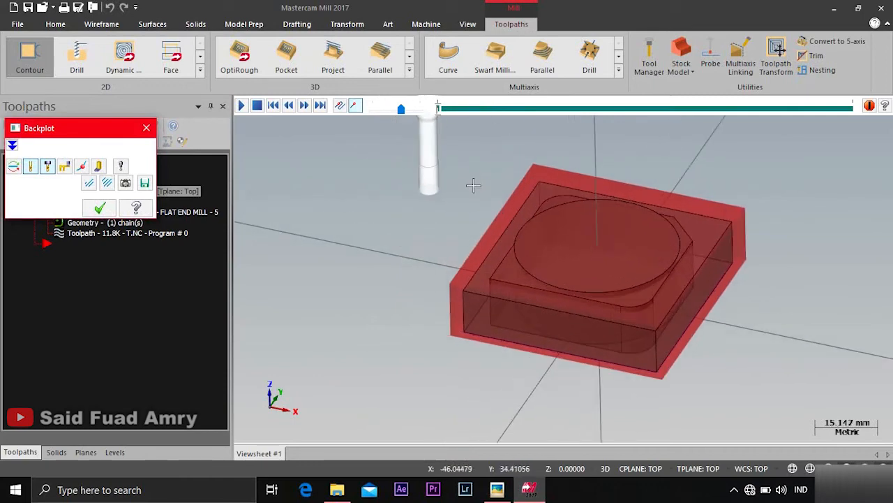
pyautogui.click(244, 105)
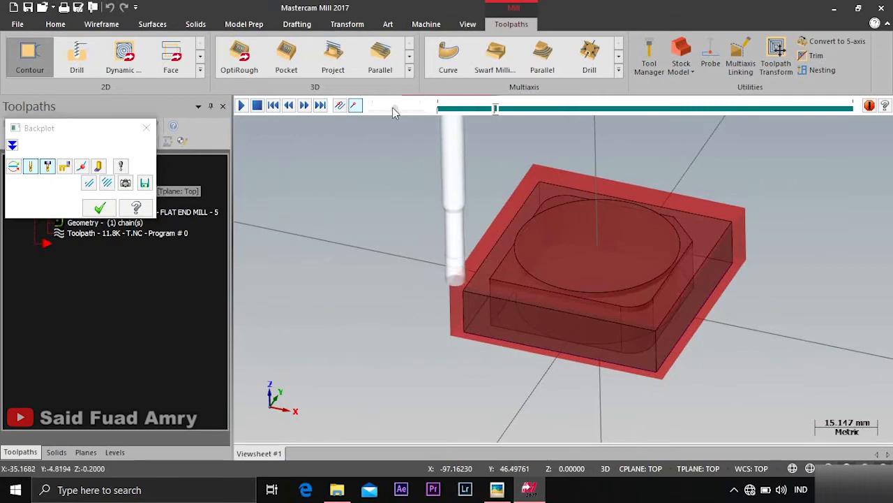
# Adjust the backplot speed, stop the playback to check the cutter beside the stock from a low side view, and close Backplot
pyautogui.moveTo(392, 107); pyautogui.dragTo(387, 107)
pyautogui.moveTo(474, 235)
pyautogui.mouseDown(button='middle')
pyautogui.moveTo(510, 199)
pyautogui.moveTo(519, 210)
pyautogui.moveTo(482, 237)
pyautogui.mouseUp(button='middle')
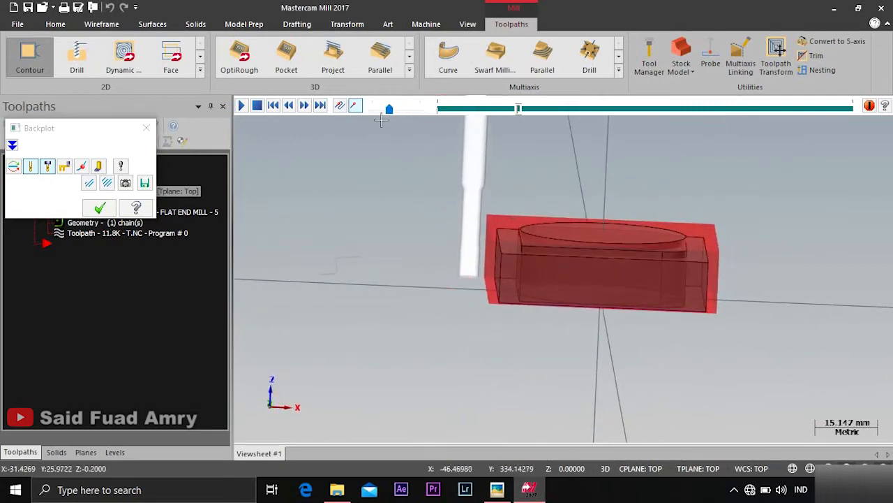
pyautogui.moveTo(389, 109); pyautogui.dragTo(410, 113)
pyautogui.click(258, 106)
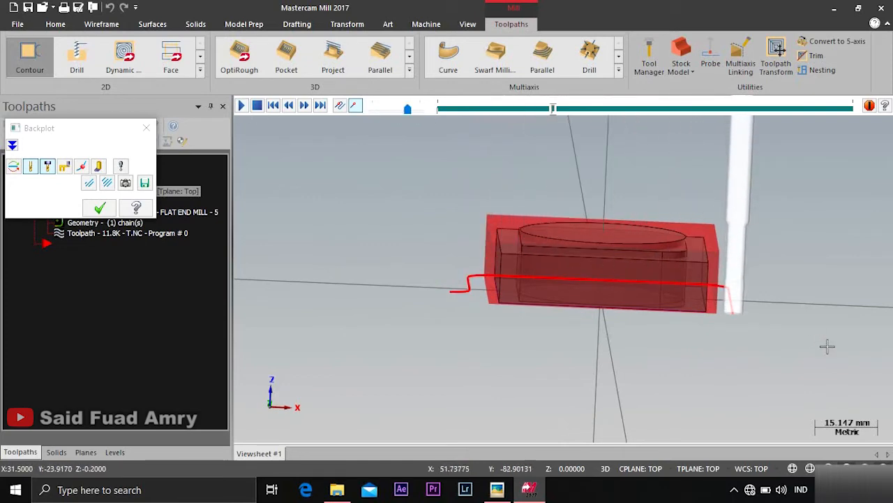
pyautogui.moveTo(827, 346); pyautogui.dragTo(784, 293, button='middle')
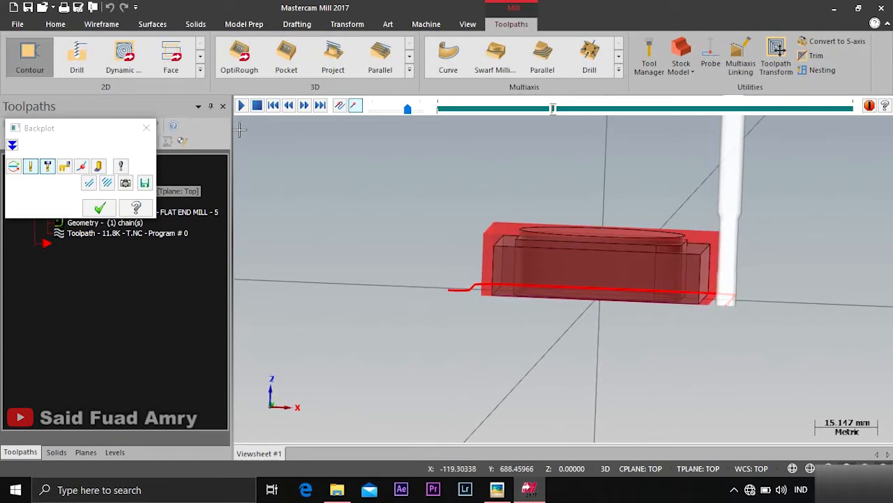
pyautogui.click(100, 208)
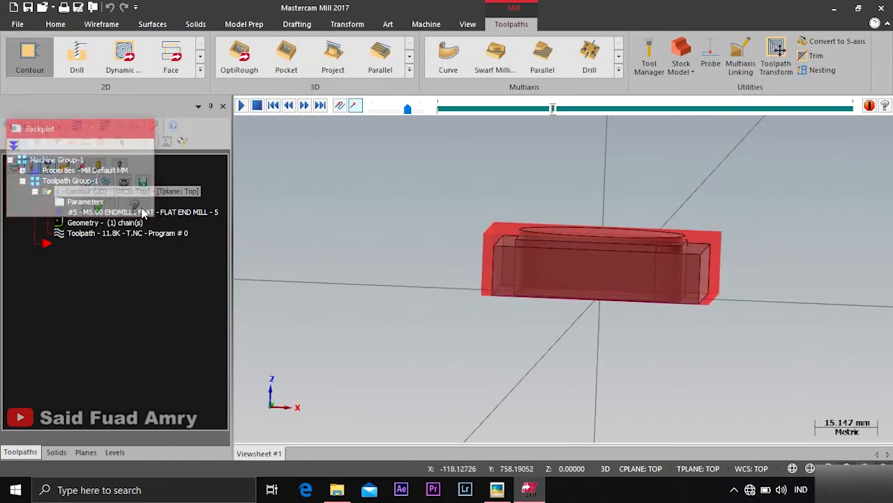
pyautogui.click(96, 235)
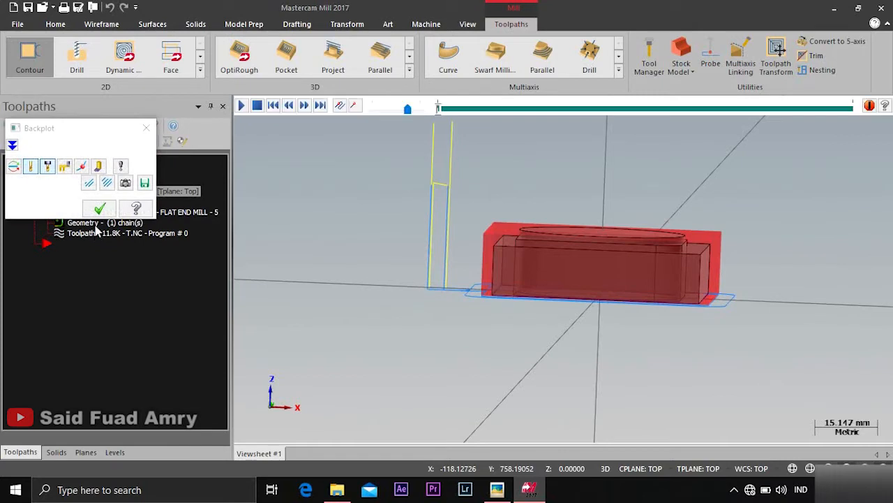
pyautogui.click(99, 208)
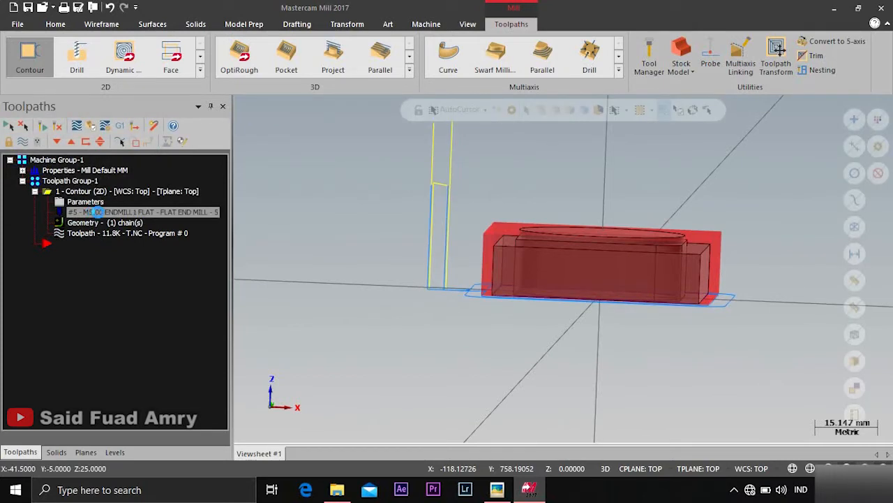
# Set the cutting length of the 5 mm flat end mill to 15 mm and finish the tool edit
pyautogui.click(98, 212)
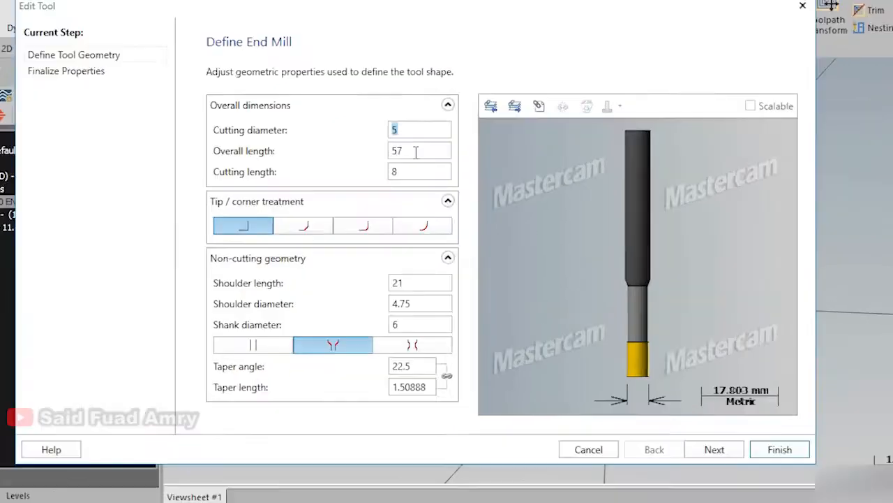
pyautogui.click(440, 171)
pyautogui.click(366, 139)
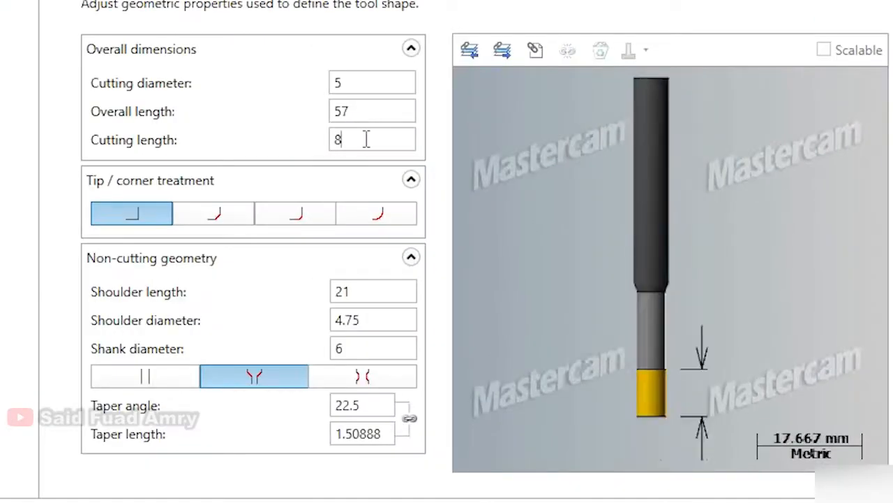
pyautogui.moveTo(366, 139); pyautogui.dragTo(311, 151)
pyautogui.click(350, 291)
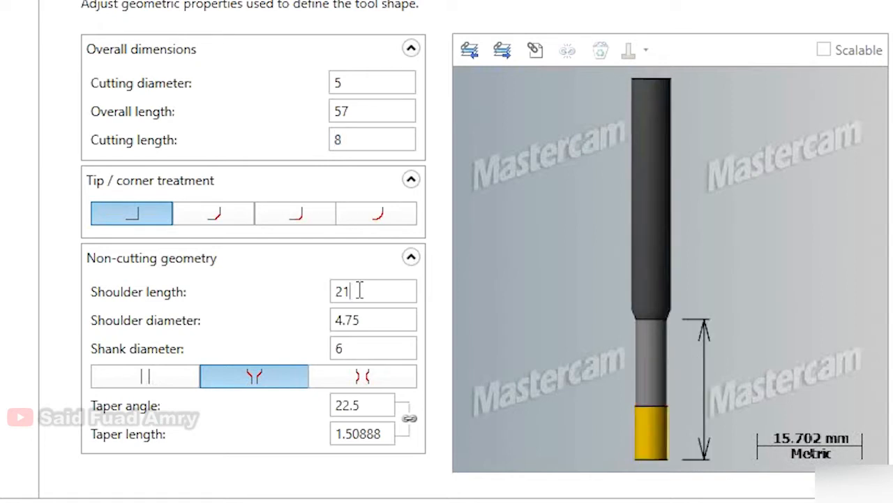
pyautogui.moveTo(370, 141); pyautogui.dragTo(259, 149)
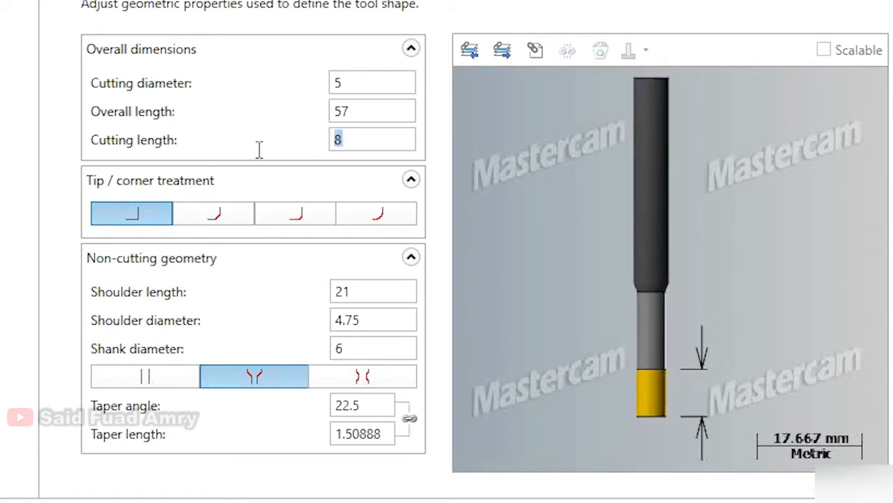
pyautogui.write('15')
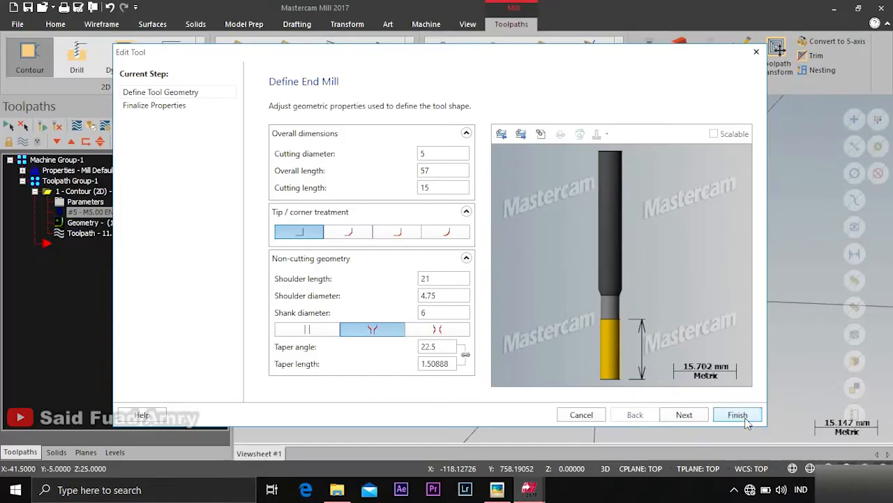
pyautogui.click(738, 414)
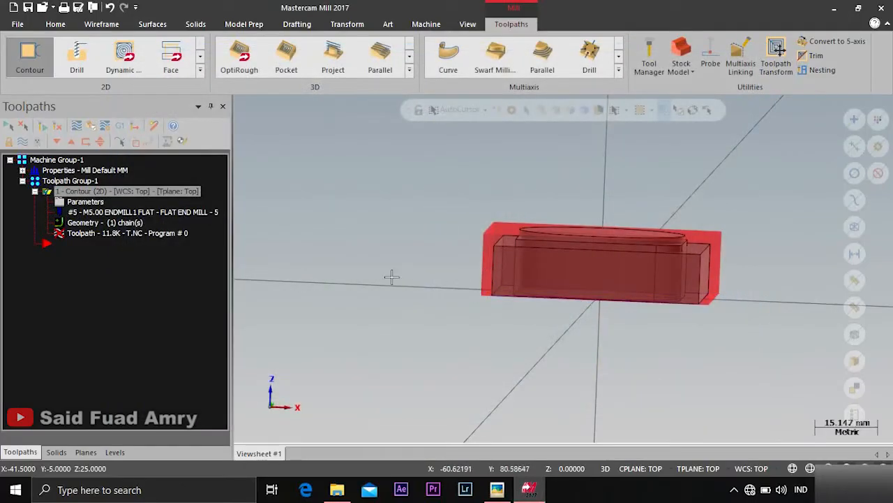
# Backplot the contour operation with the edited end mill and examine the cutter against the stock height from the side
pyautogui.click(77, 126)
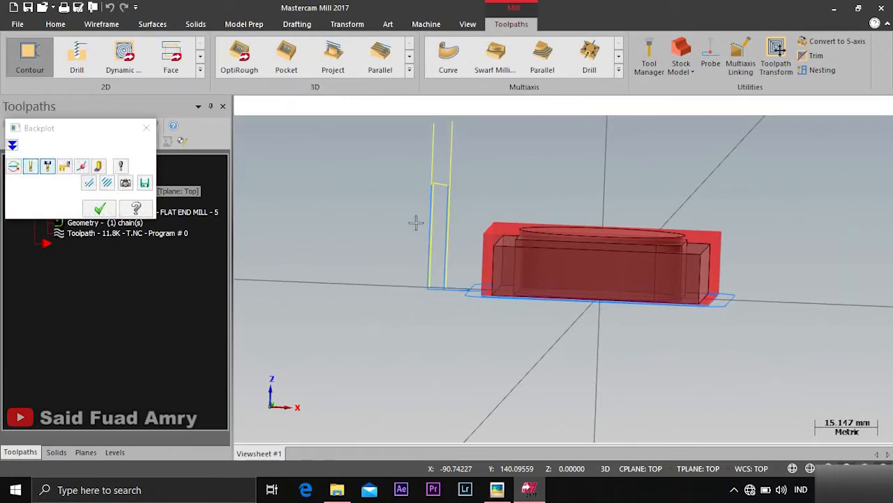
pyautogui.click(242, 105)
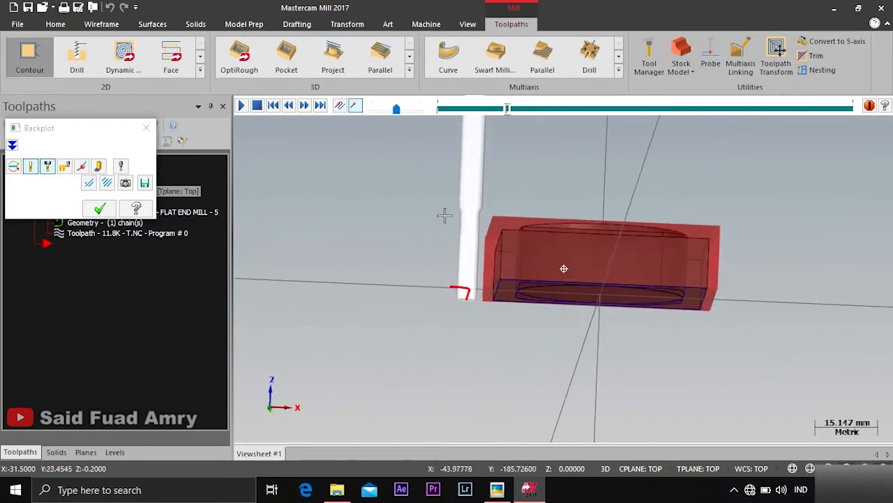
pyautogui.moveTo(442, 226); pyautogui.dragTo(427, 223, button='middle')
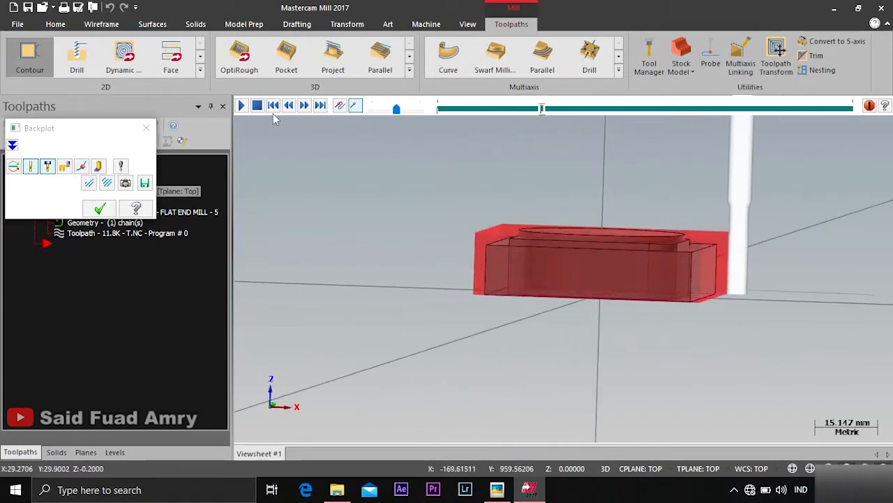
pyautogui.moveTo(614, 317); pyautogui.dragTo(630, 319, button='middle')
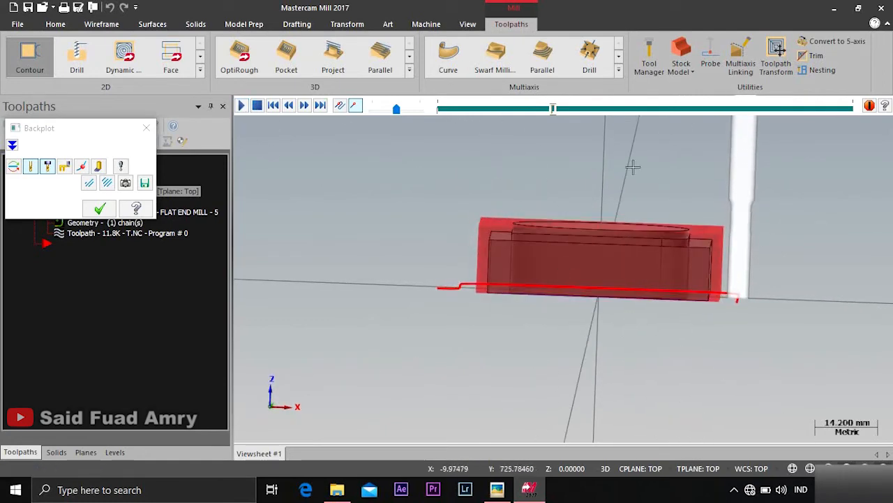
pyautogui.click(100, 209)
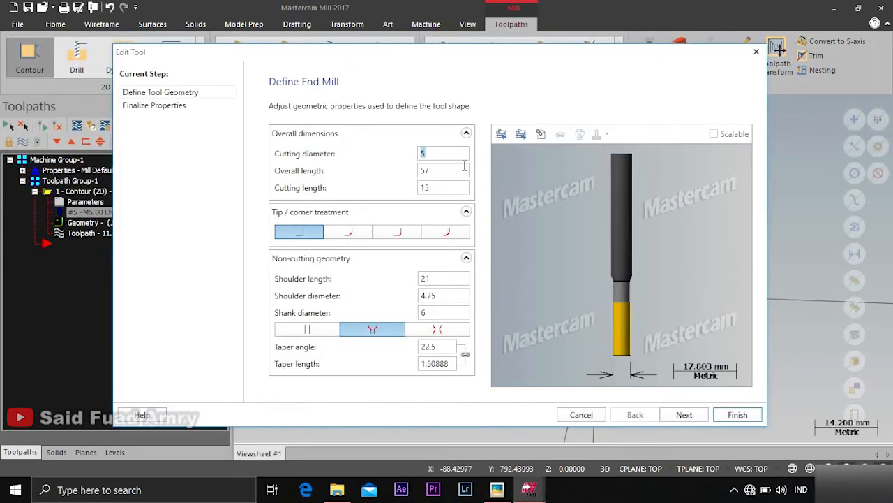
# Set the end mill's cutting length to 18 mm and regenerate the contour toolpath
pyautogui.click(449, 189)
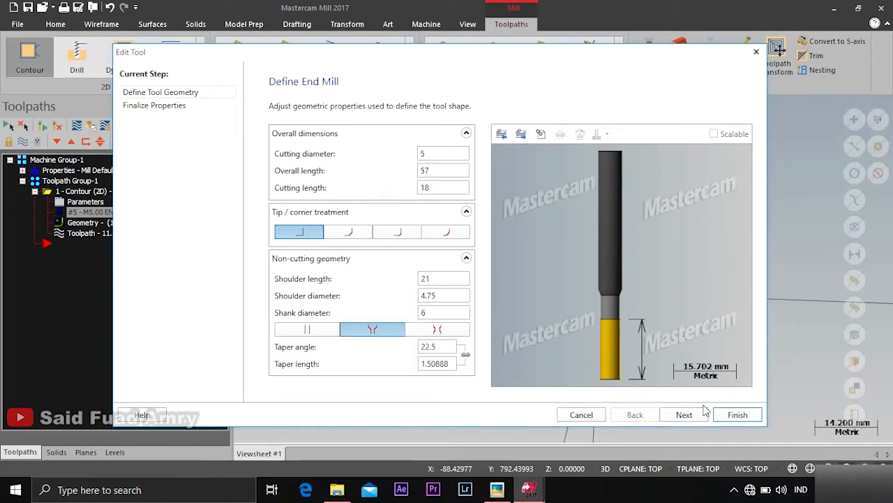
pyautogui.click(737, 415)
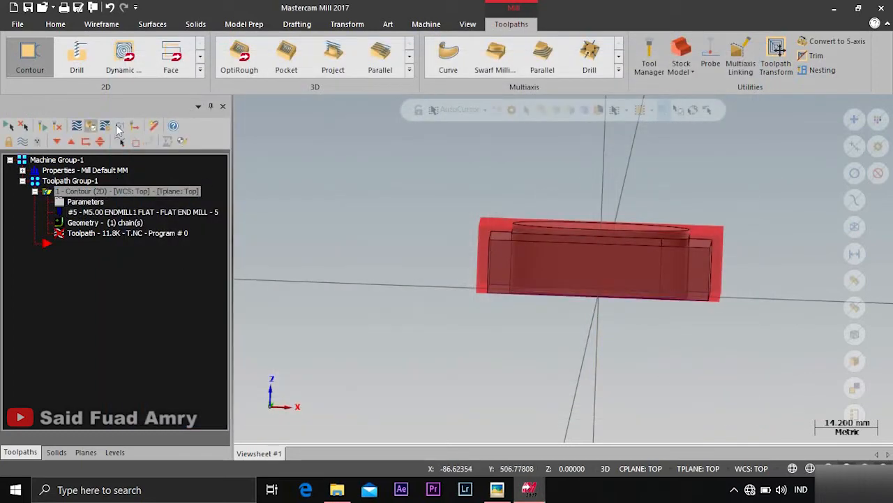
pyautogui.click(118, 128)
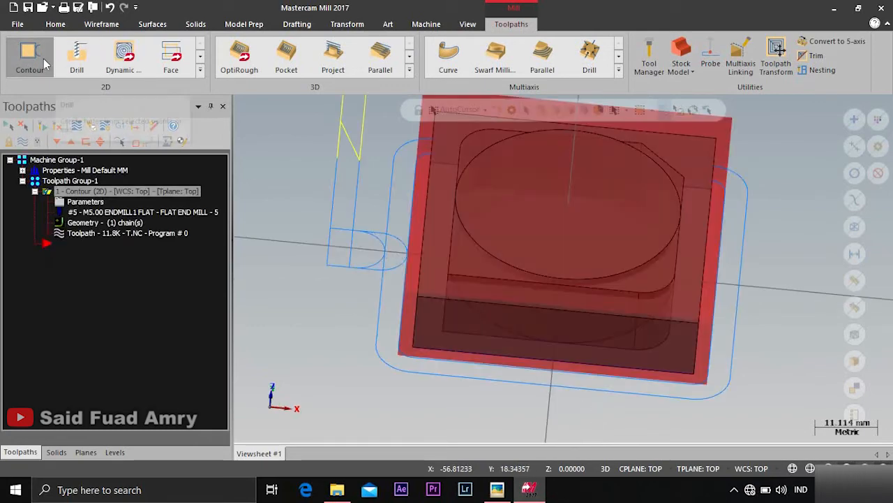
# Start a second contour toolpath and chain the lower profile of the inner step with the rounded and chamfered corners
pyautogui.click(43, 58)
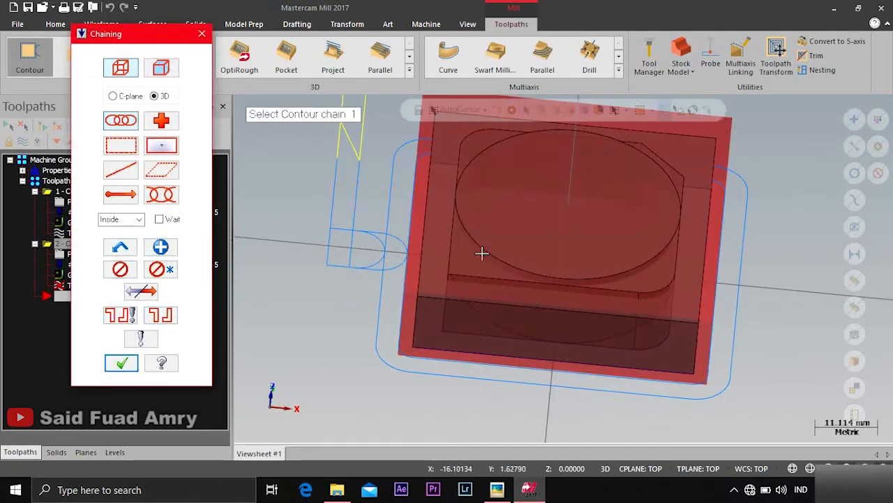
pyautogui.click(449, 264)
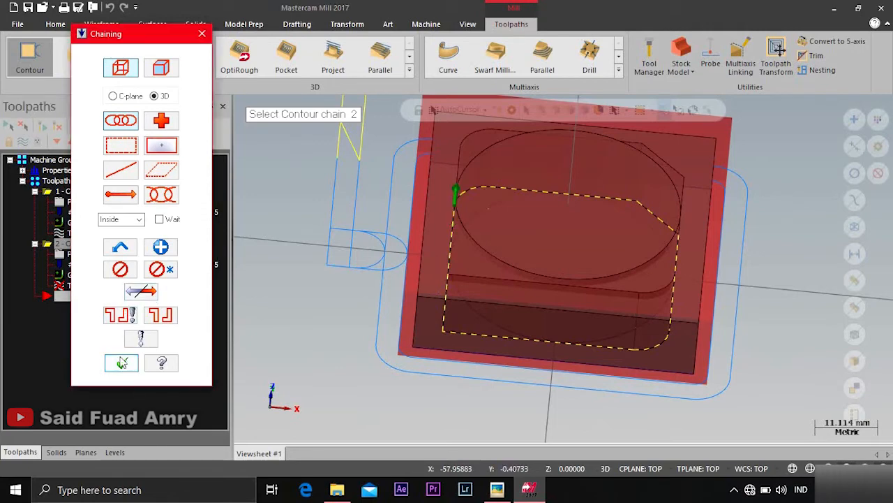
pyautogui.click(121, 363)
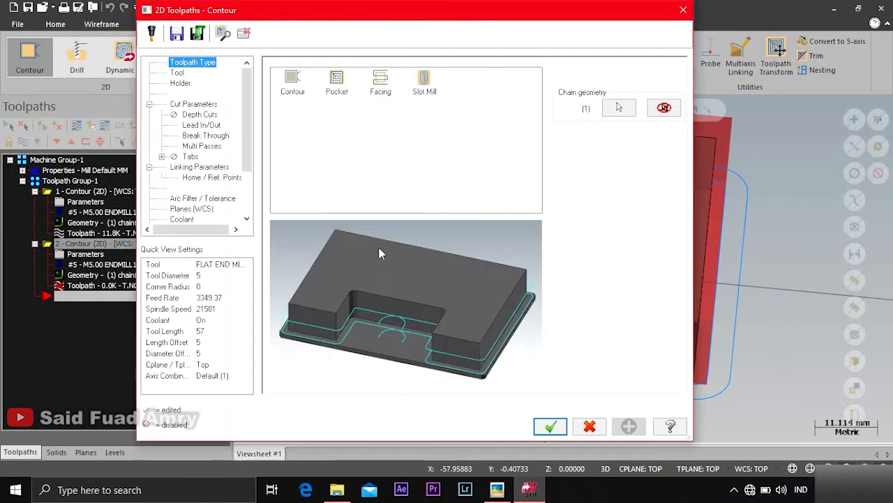
# Select the existing 5 mm flat end mill for the second contour and check its holder
pyautogui.click(179, 73)
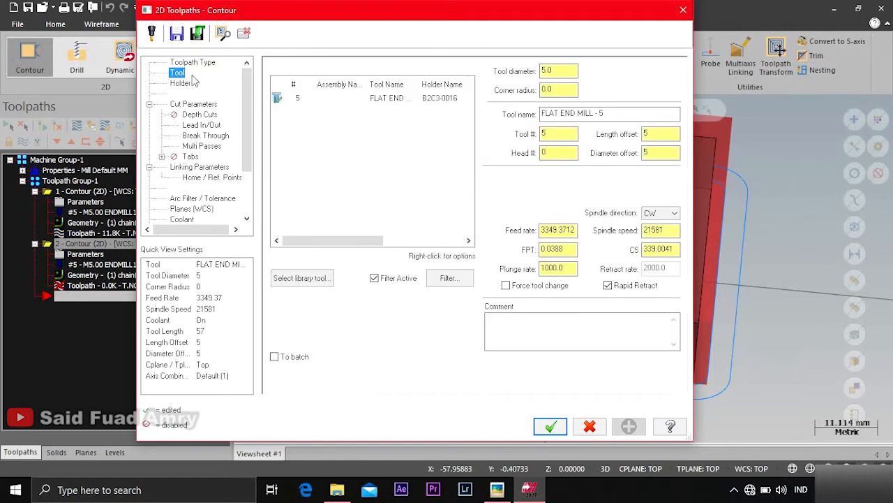
pyautogui.click(322, 99)
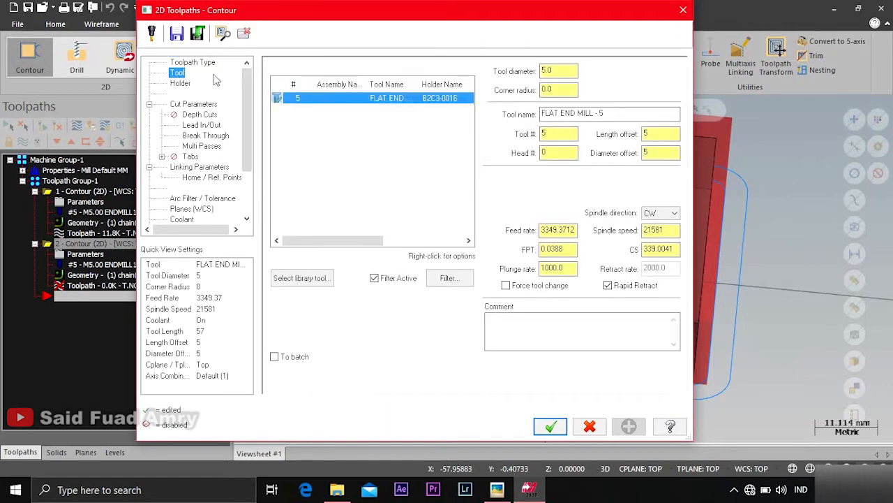
pyautogui.click(180, 84)
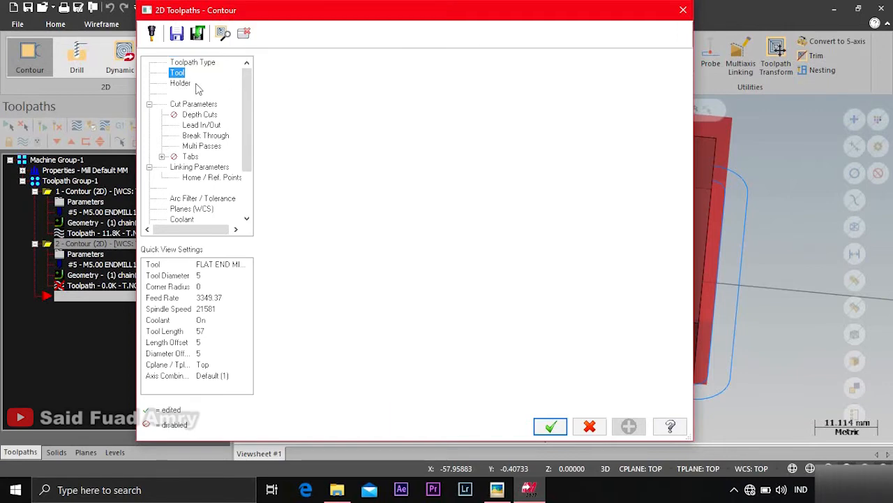
pyautogui.click(182, 84)
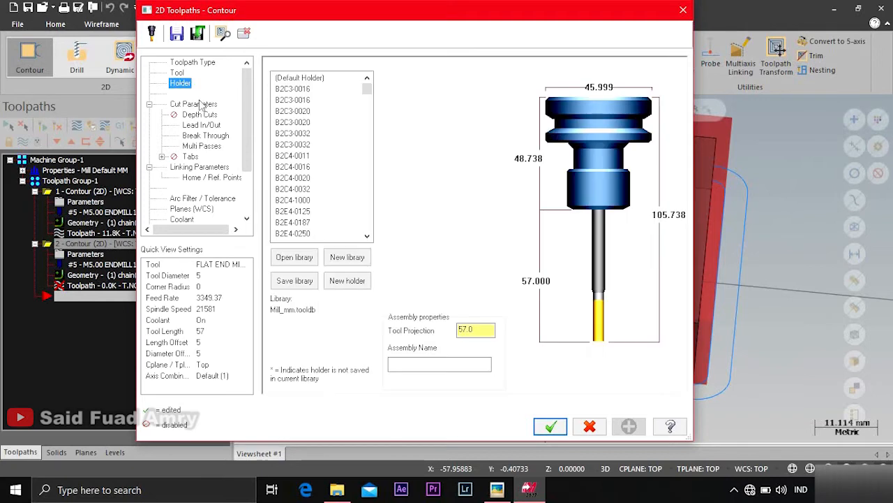
# Review the second contour's cut parameters and lead in/out, leave depth cuts off, and disable break through
pyautogui.click(201, 104)
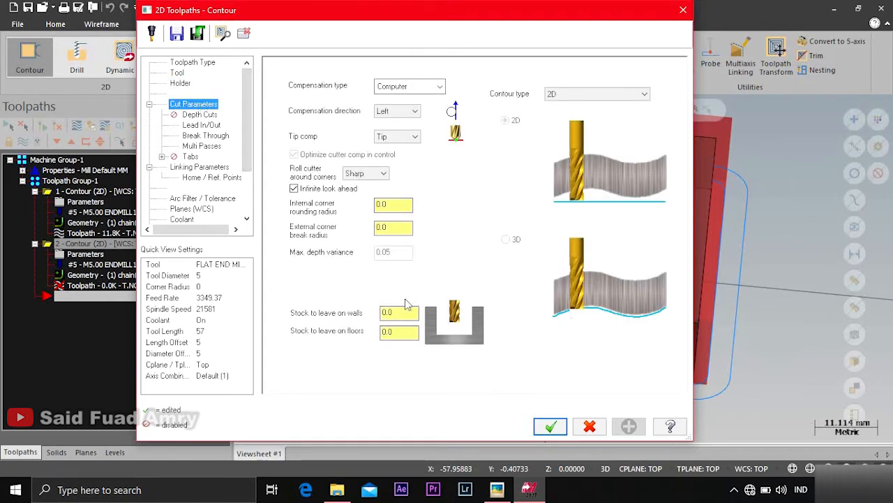
pyautogui.click(202, 114)
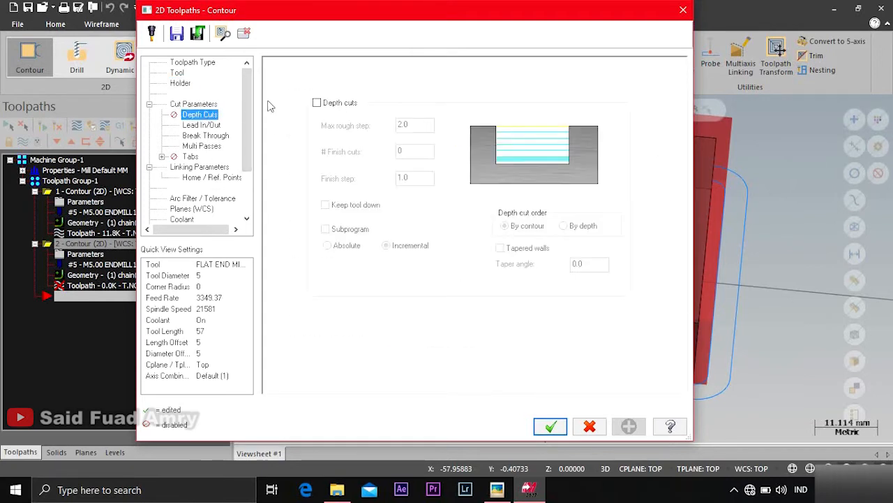
pyautogui.click(202, 126)
pyautogui.click(207, 136)
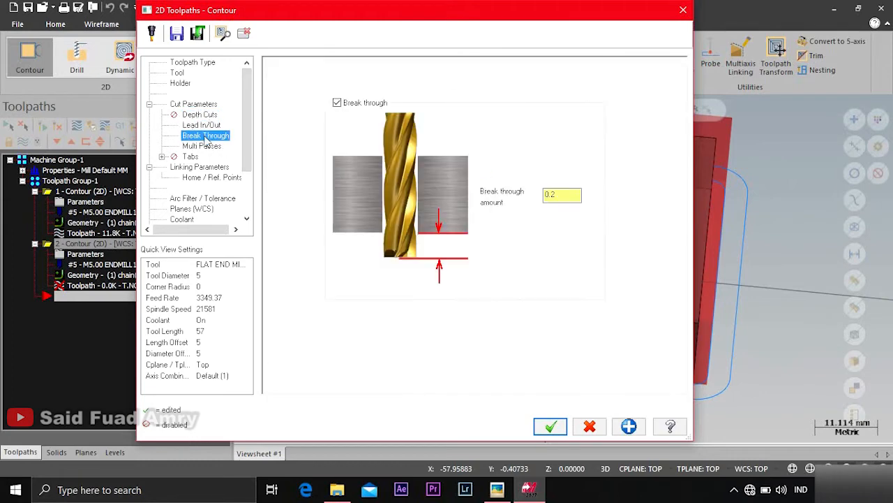
pyautogui.click(338, 103)
# Set the second contour's multi passes to 4 rough passes spaced 3 mm and 1 finish pass spaced 0.5 mm
pyautogui.click(202, 146)
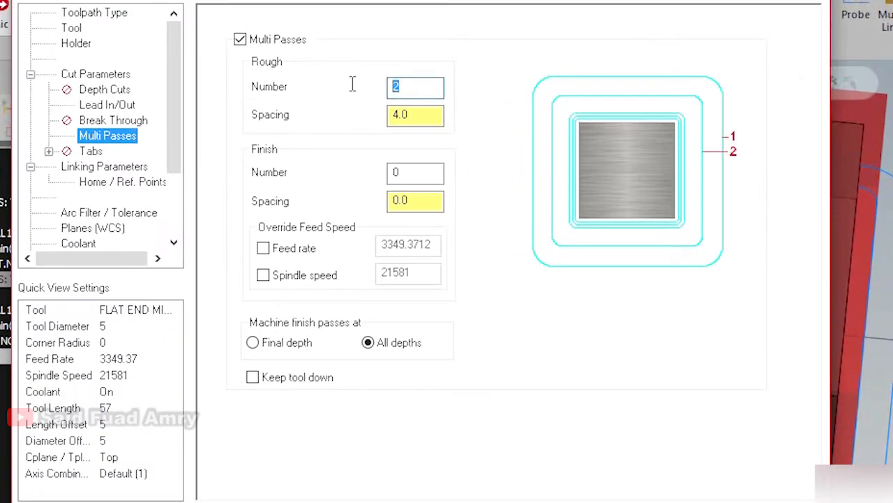
pyautogui.write('4')
pyautogui.press('Tab')
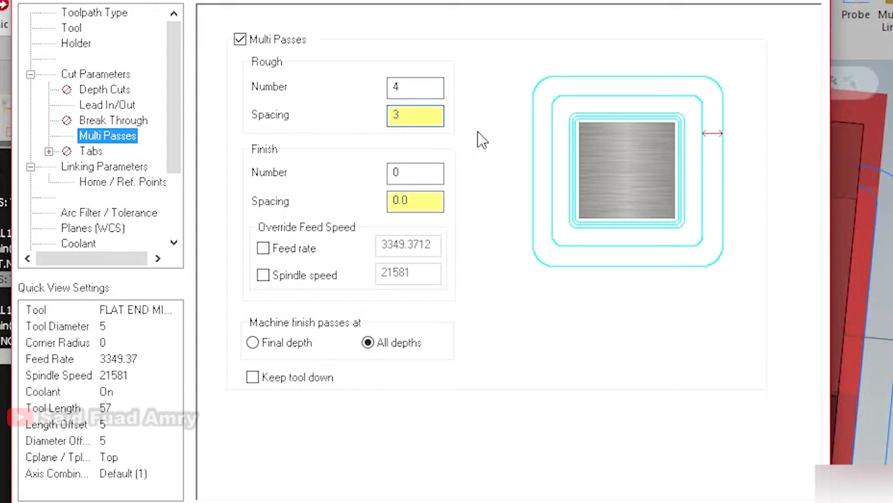
pyautogui.doubleClick(408, 173)
pyautogui.write('1')
pyautogui.click(423, 200)
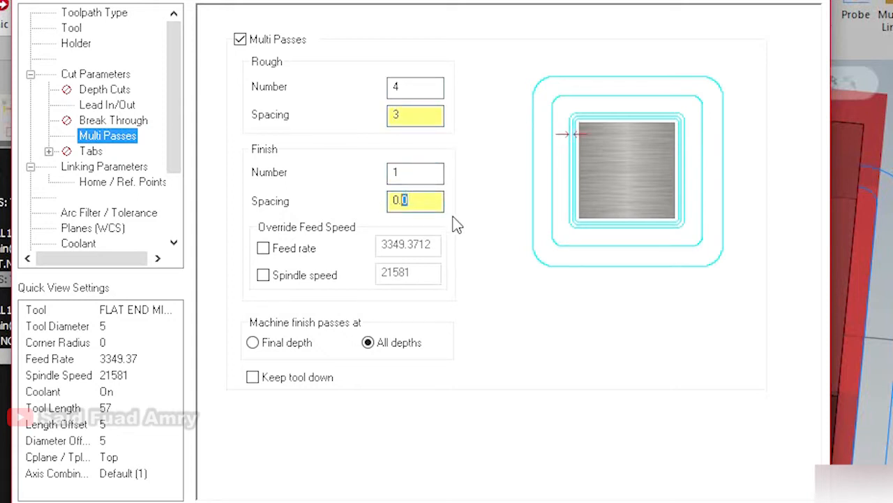
pyautogui.write('0.5')
# Set the second contour's incremental depth to 12 mm by picking the front corner of the outer block's upper face
pyautogui.click(111, 167)
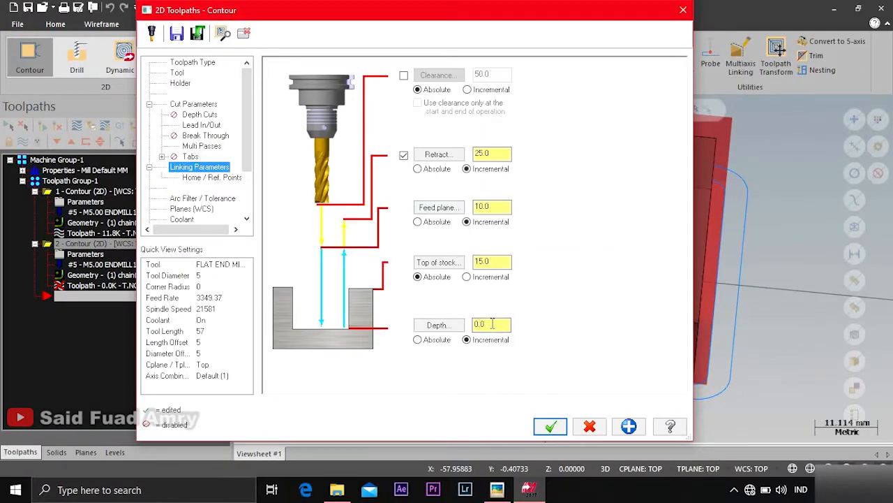
pyautogui.click(438, 324)
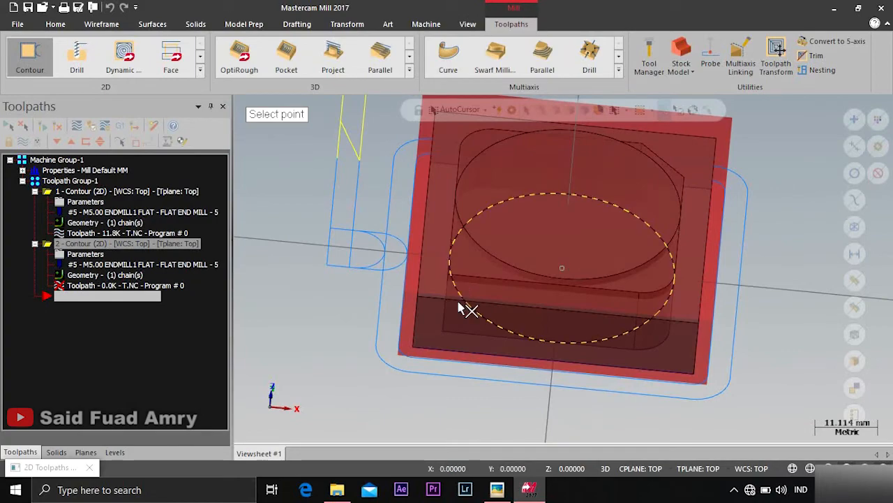
pyautogui.moveTo(461, 309); pyautogui.dragTo(470, 280, button='middle')
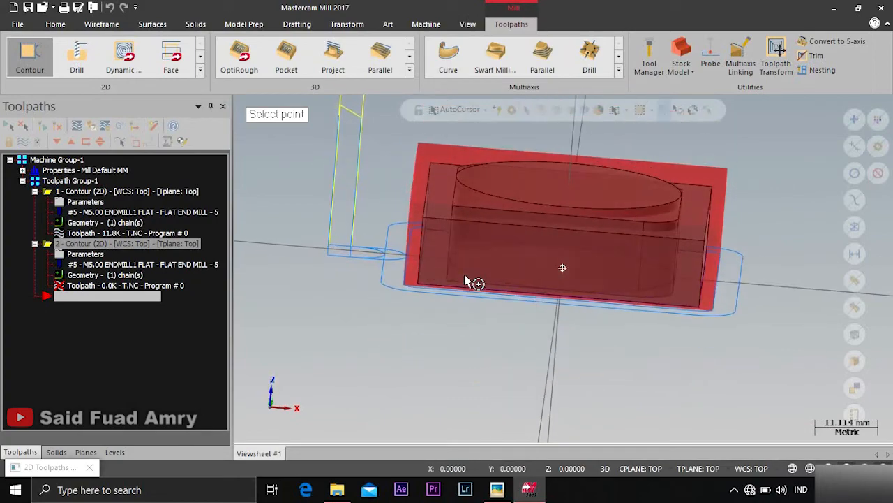
pyautogui.click(426, 216)
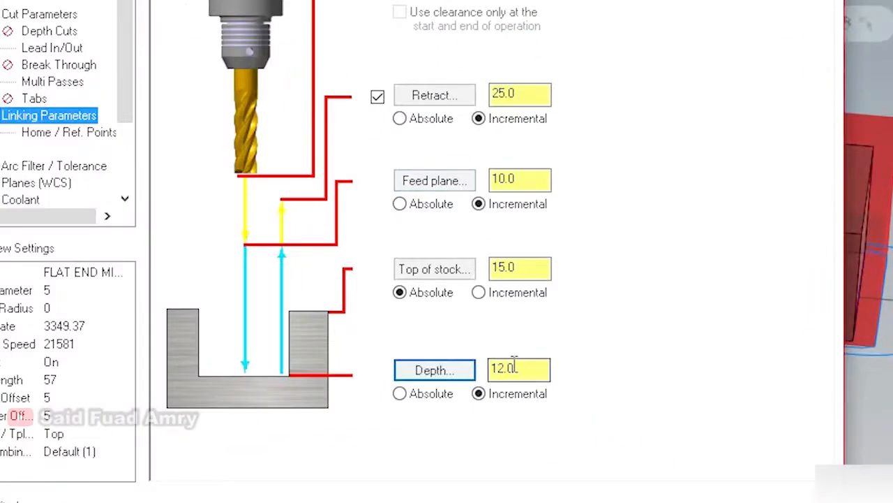
pyautogui.moveTo(514, 367); pyautogui.dragTo(473, 371)
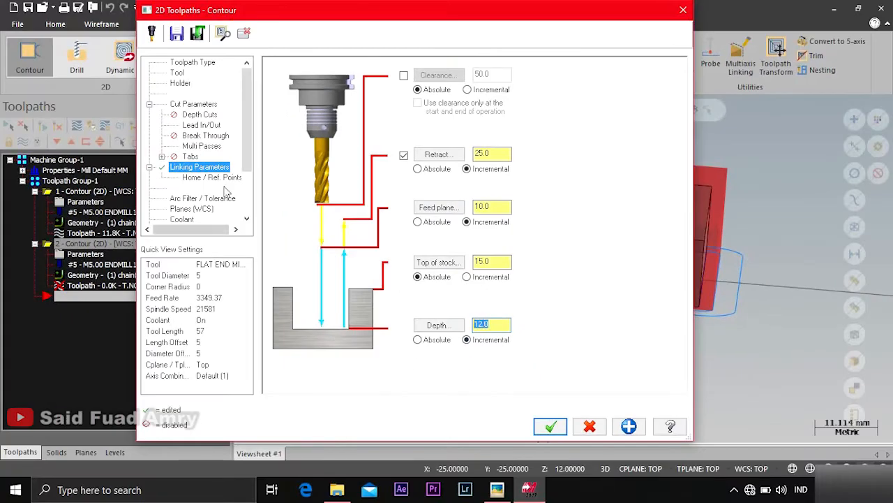
# Keep flood coolant on for the second contour and generate its toolpath
pyautogui.click(194, 221)
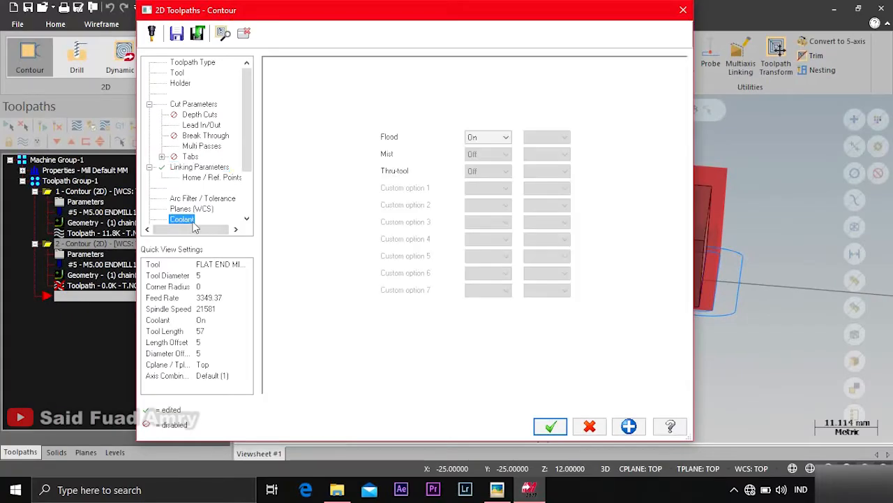
pyautogui.click(190, 221)
pyautogui.click(184, 198)
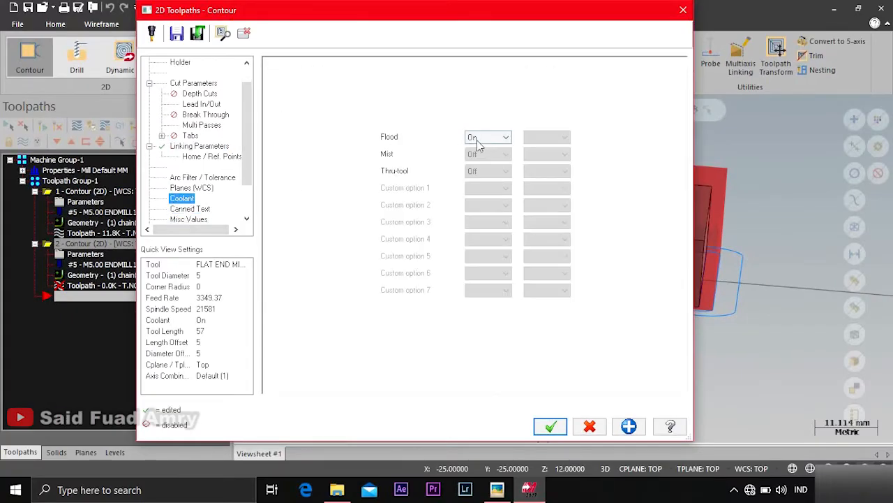
pyautogui.click(551, 426)
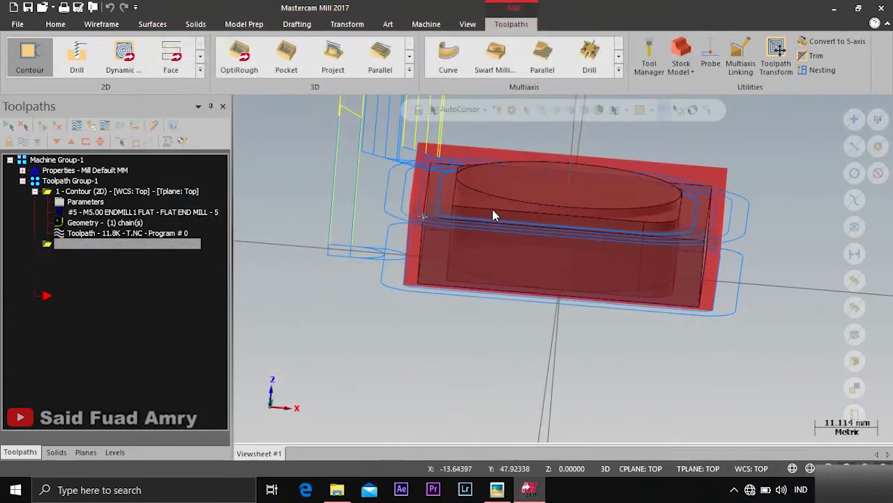
pyautogui.scroll(4, 485, 228)
pyautogui.moveTo(485, 227)
pyautogui.mouseDown(button='middle')
pyautogui.moveTo(493, 208)
pyautogui.moveTo(490, 226)
pyautogui.mouseUp(button='middle')
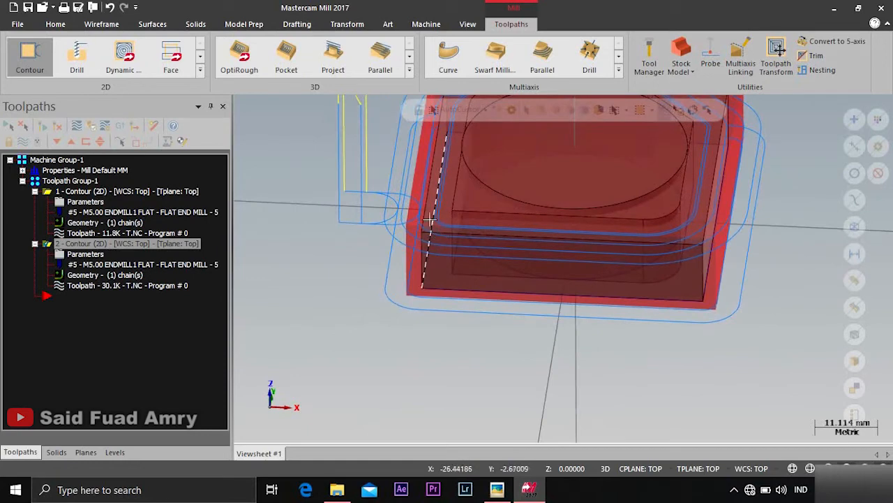
# Set the second contour's rough pass spacing to 2 mm and regenerate the toolpath
pyautogui.click(85, 255)
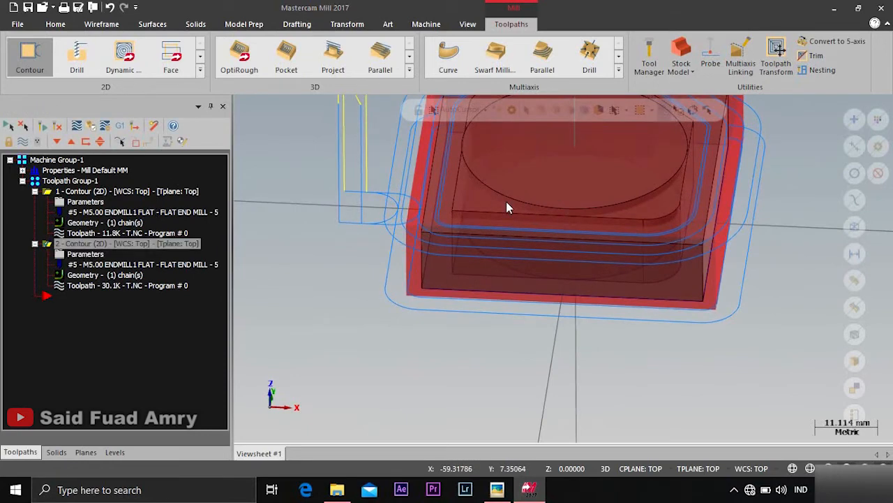
pyautogui.click(202, 135)
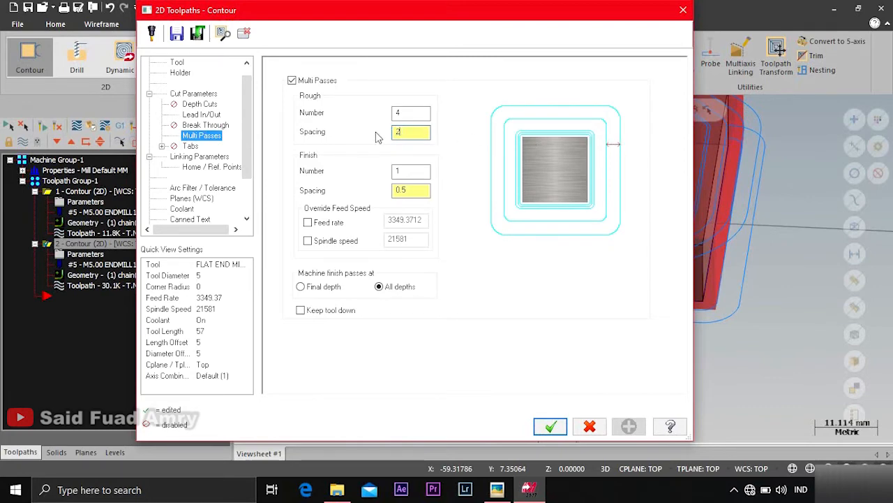
pyautogui.click(559, 431)
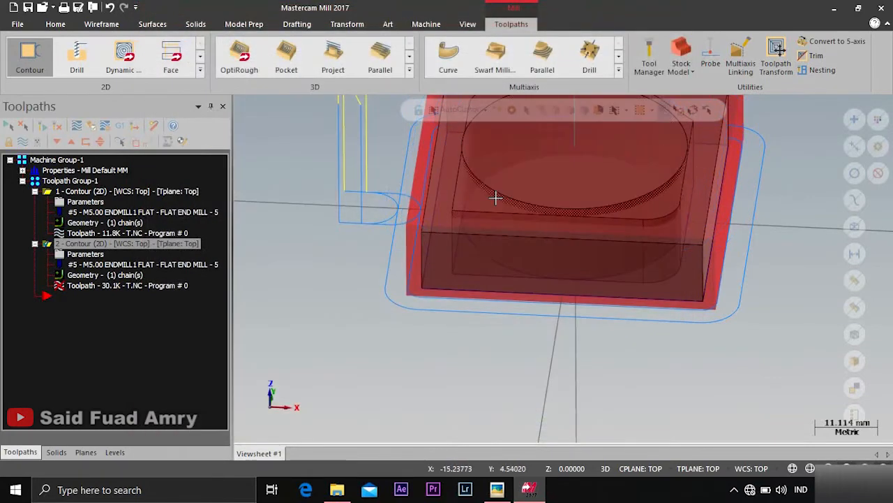
pyautogui.click(41, 128)
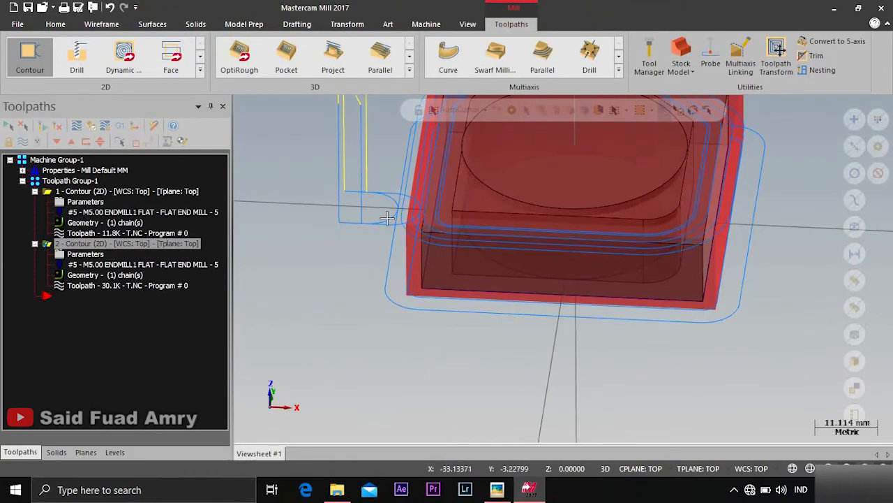
# Set the second contour's rough pass spacing to 2.2 mm and regenerate the toolpath
pyautogui.moveTo(387, 218)
pyautogui.mouseDown(button='middle')
pyautogui.moveTo(373, 263)
pyautogui.moveTo(387, 278)
pyautogui.moveTo(380, 243)
pyautogui.moveTo(399, 235)
pyautogui.mouseUp(button='middle')
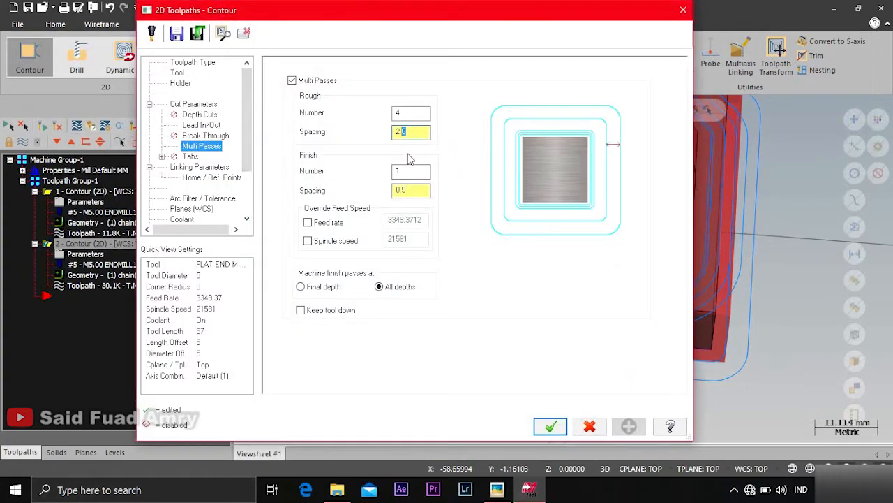
pyautogui.click(550, 426)
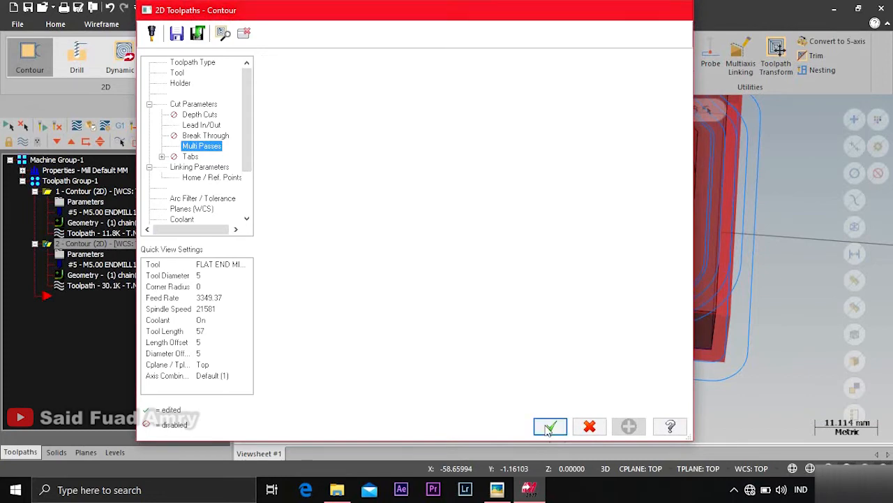
pyautogui.click(44, 127)
pyautogui.moveTo(319, 239)
pyautogui.mouseDown(button='middle')
pyautogui.moveTo(342, 256)
pyautogui.moveTo(332, 284)
pyautogui.moveTo(335, 199)
pyautogui.moveTo(325, 214)
pyautogui.mouseUp(button='middle')
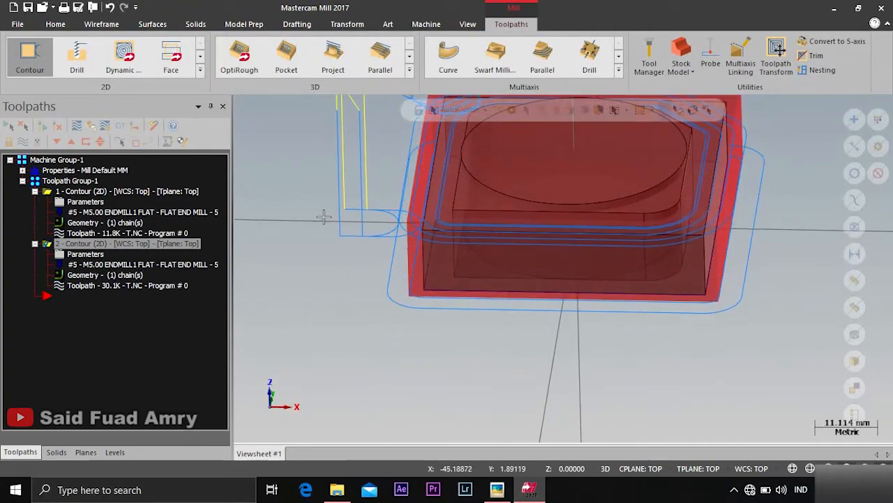
# Backplot the second contour toolpath and inspect how the tool moves around the inner step
pyautogui.click(75, 126)
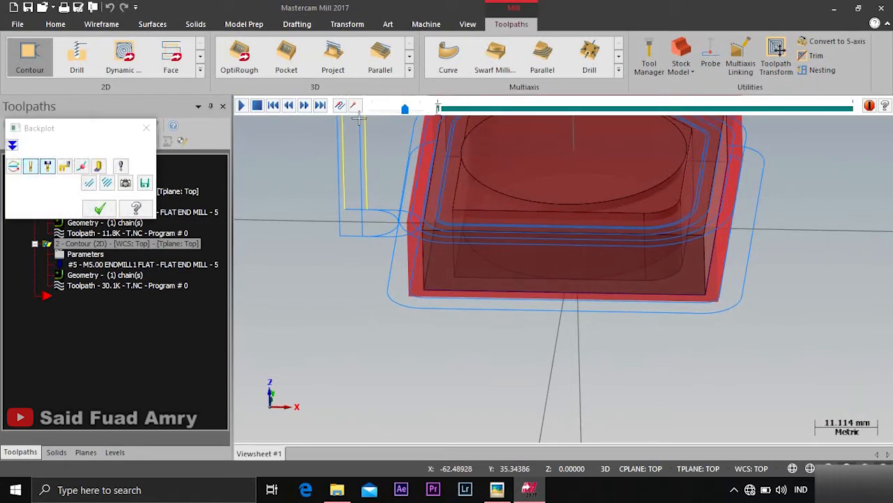
pyautogui.click(356, 106)
pyautogui.click(242, 106)
pyautogui.moveTo(370, 191); pyautogui.dragTo(506, 165, button='middle')
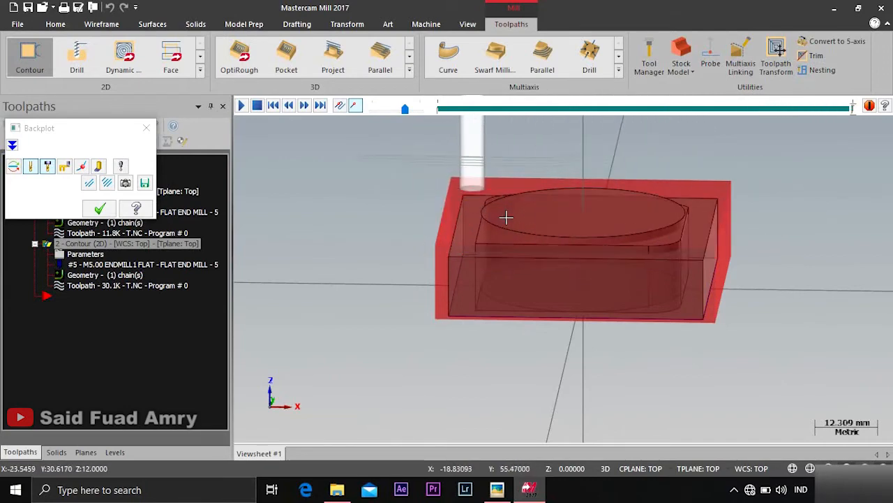
pyautogui.click(100, 208)
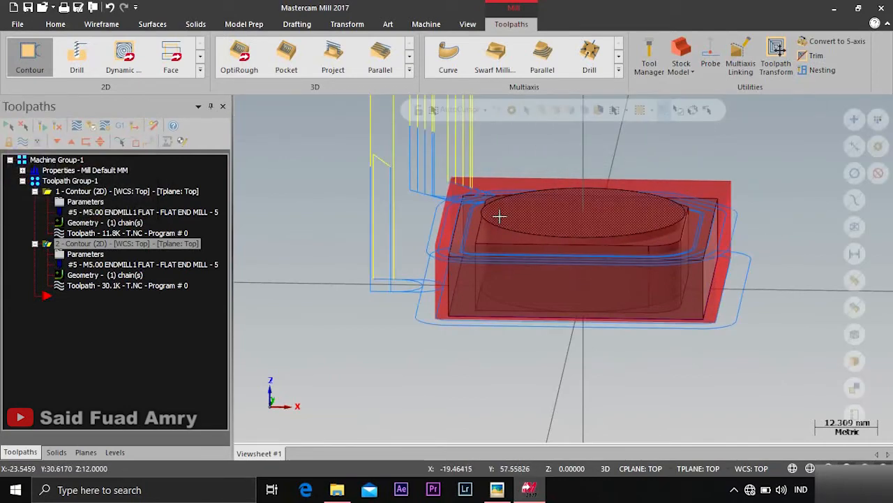
pyautogui.moveTo(455, 198); pyautogui.dragTo(455, 227, button='middle')
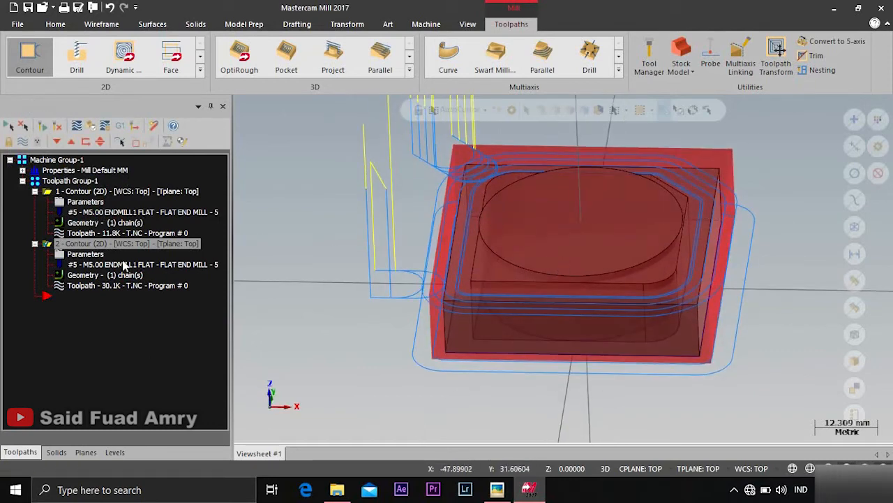
# Start a third contour toolpath and chain the lower circle of the round boss
pyautogui.click(29, 58)
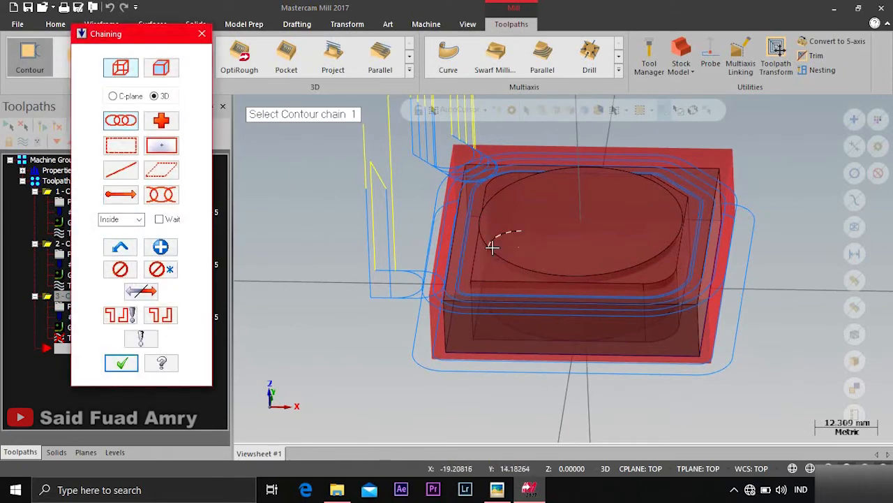
pyautogui.click(532, 334)
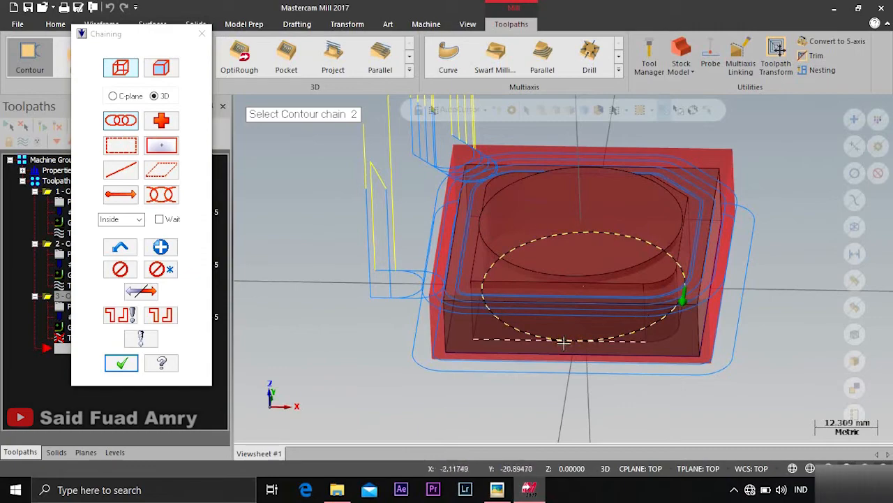
pyautogui.click(123, 363)
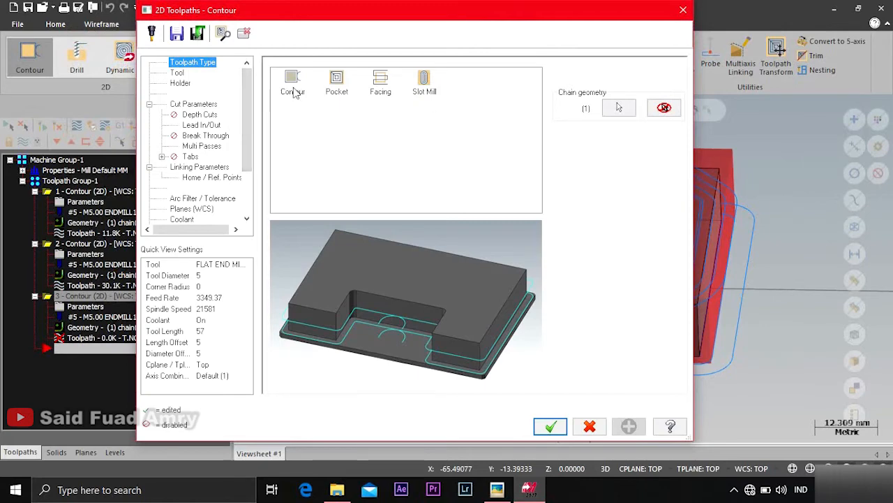
# Select the existing 5 mm flat end mill for the third contour and review its holder, cut parameters and lead in/out
pyautogui.click(178, 72)
pyautogui.click(320, 105)
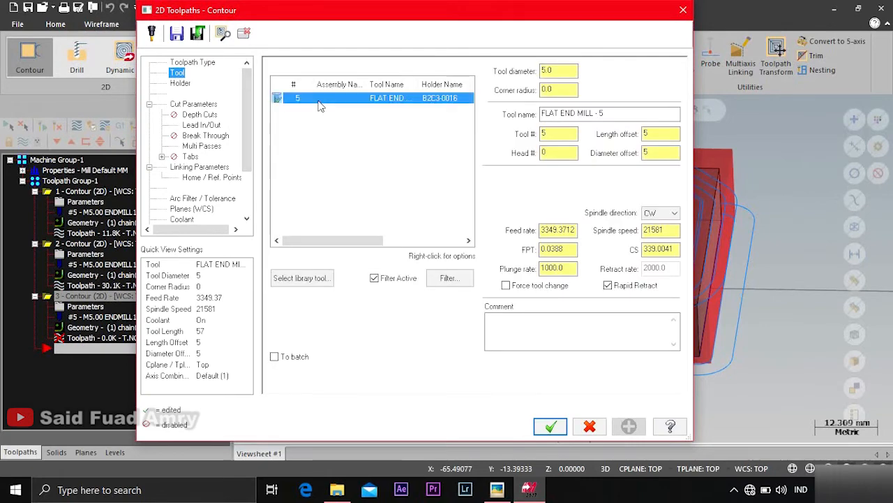
pyautogui.click(180, 83)
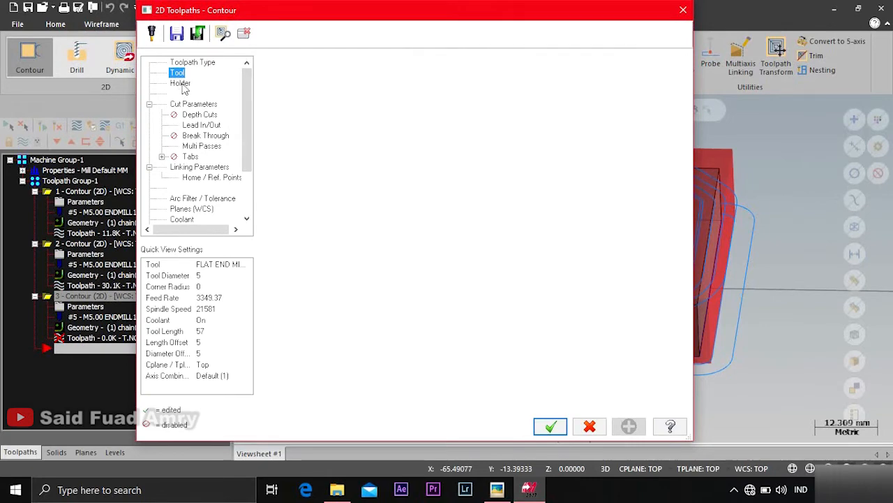
pyautogui.click(194, 104)
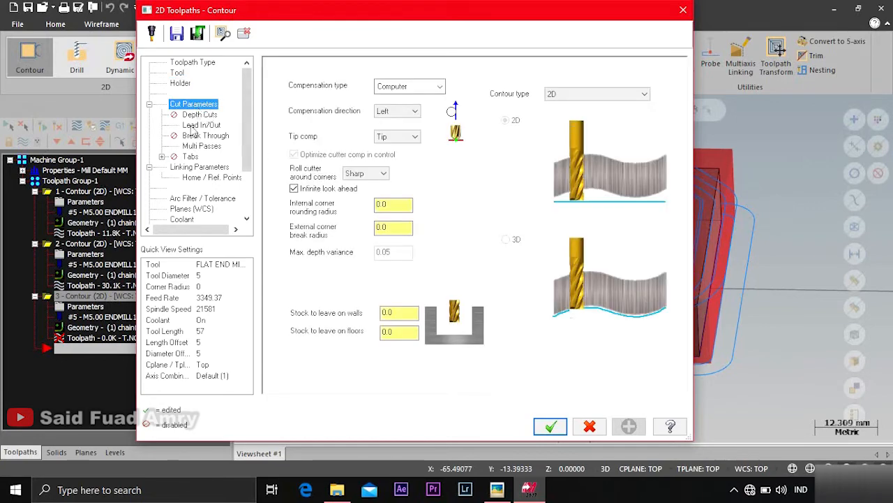
pyautogui.click(203, 126)
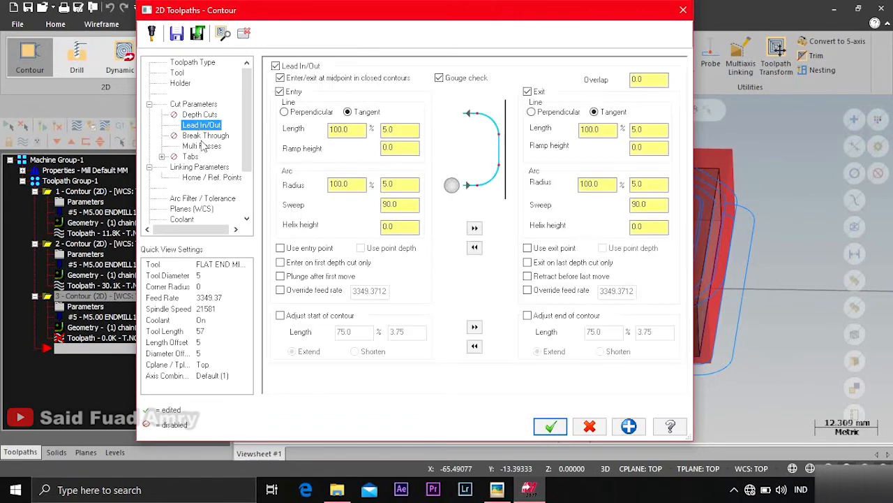
# Set the third contour's multi passes to 3 rough passes spaced 2 mm
pyautogui.click(202, 145)
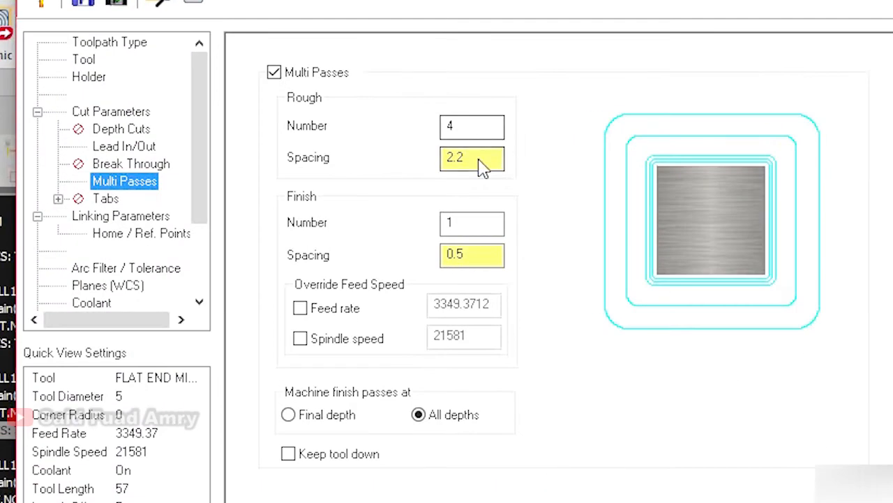
pyautogui.moveTo(467, 125); pyautogui.dragTo(414, 131)
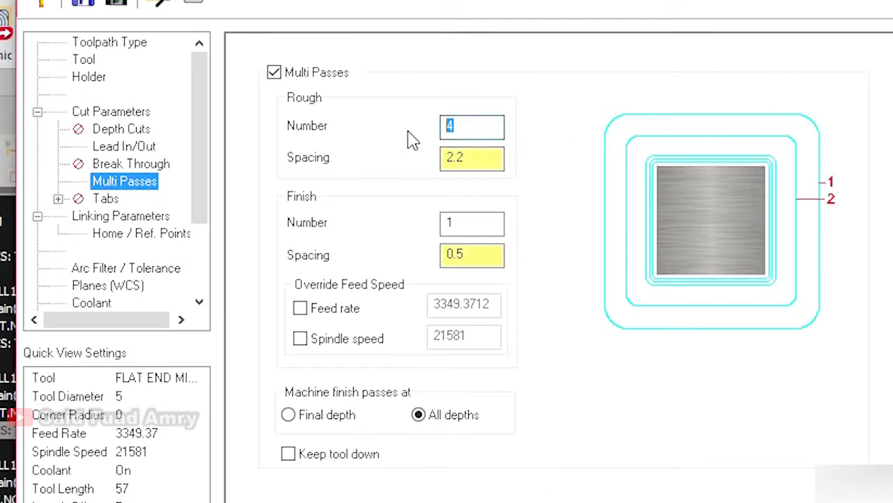
pyautogui.write('3')
pyautogui.moveTo(476, 158); pyautogui.dragTo(416, 155)
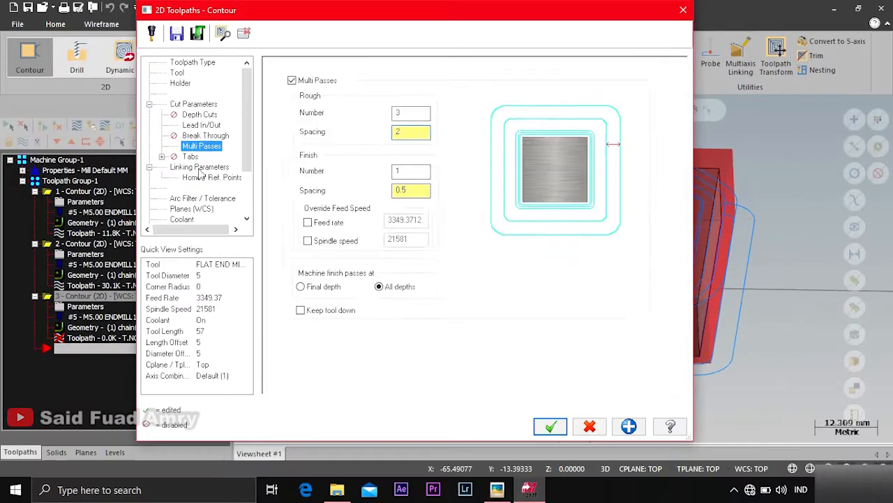
# Set the third contour's incremental depth to 13.5 mm by picking the inner step's upper corner, and generate the toolpath
pyautogui.click(124, 217)
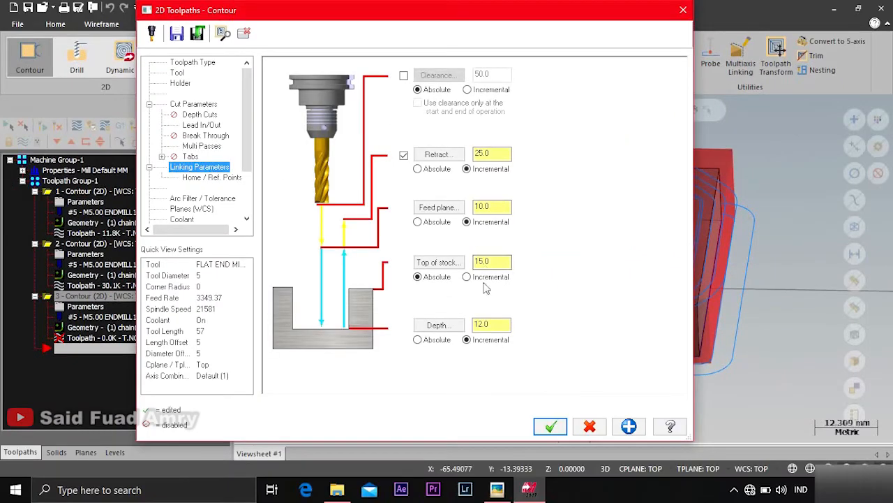
pyautogui.click(438, 325)
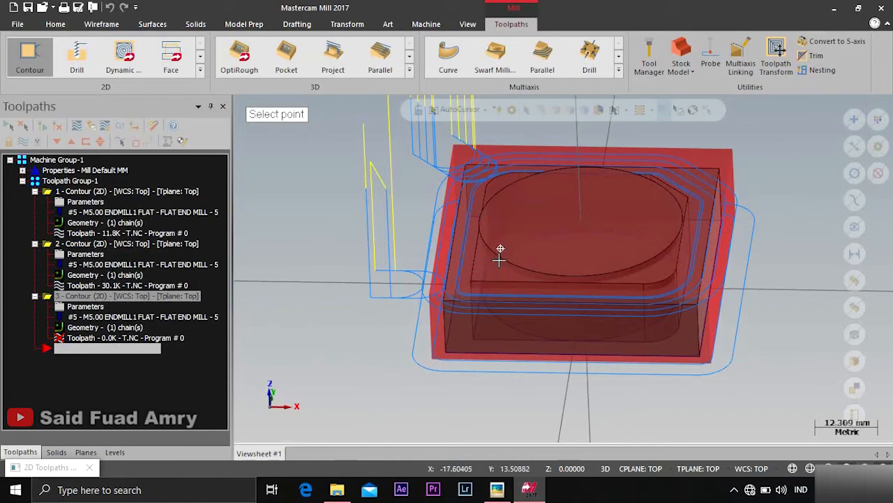
pyautogui.moveTo(498, 250)
pyautogui.mouseDown(button='middle')
pyautogui.moveTo(505, 275)
pyautogui.moveTo(493, 275)
pyautogui.moveTo(514, 251)
pyautogui.moveTo(506, 238)
pyautogui.mouseUp(button='middle')
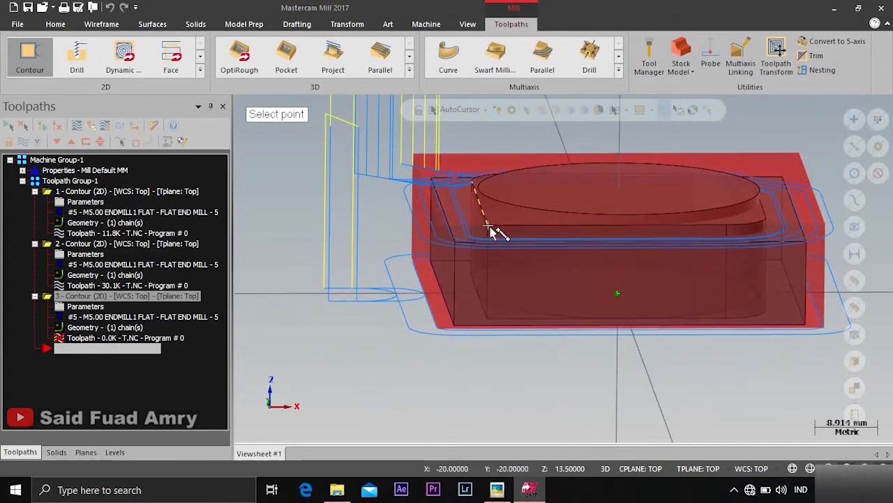
pyautogui.click(497, 231)
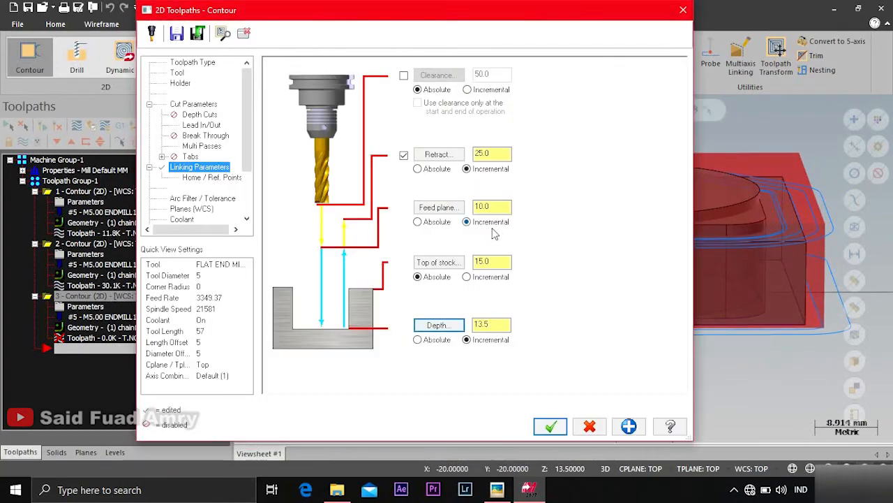
pyautogui.click(551, 427)
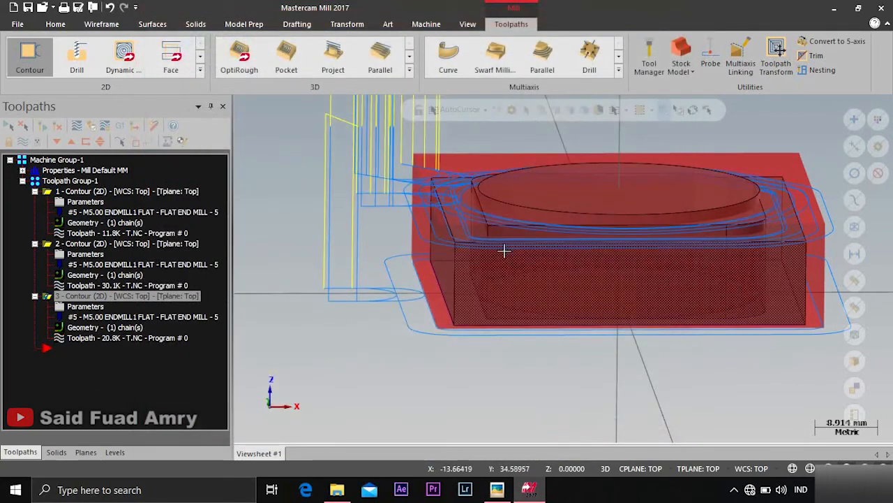
# Backplot the third contour toolpath to check its tool motion around the round boss, and close the playback
pyautogui.scroll(3, 510, 224)
pyautogui.moveTo(511, 225)
pyautogui.mouseDown(button='middle')
pyautogui.moveTo(485, 235)
pyautogui.moveTo(504, 243)
pyautogui.moveTo(485, 277)
pyautogui.moveTo(493, 277)
pyautogui.moveTo(535, 231)
pyautogui.moveTo(511, 223)
pyautogui.moveTo(485, 231)
pyautogui.mouseUp(button='middle')
pyautogui.scroll(-3, 489, 231)
pyautogui.moveTo(567, 220); pyautogui.dragTo(559, 234, button='middle')
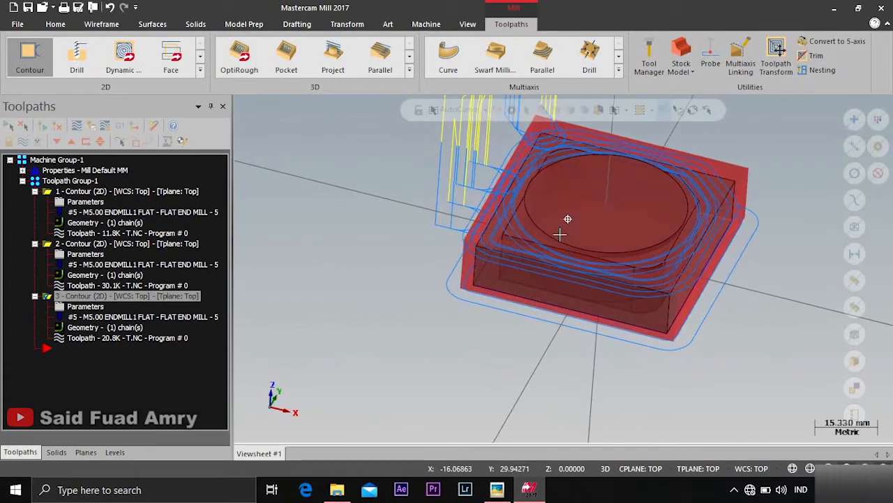
pyautogui.click(77, 126)
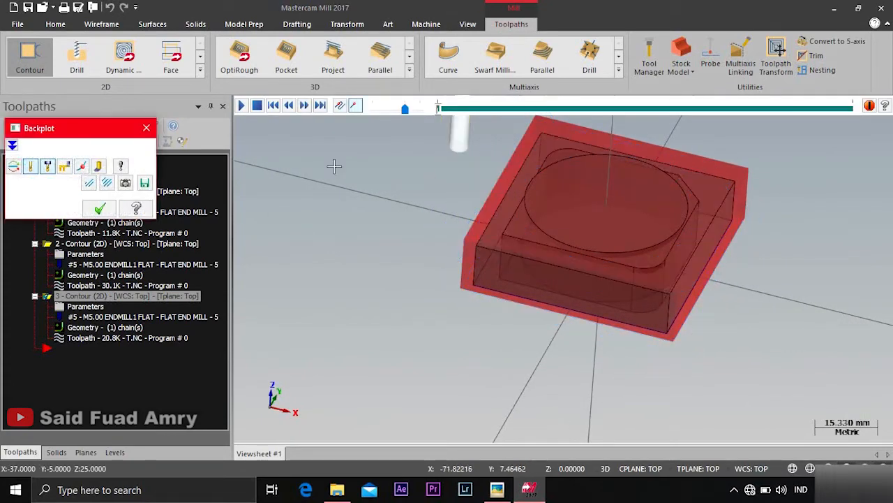
pyautogui.click(241, 105)
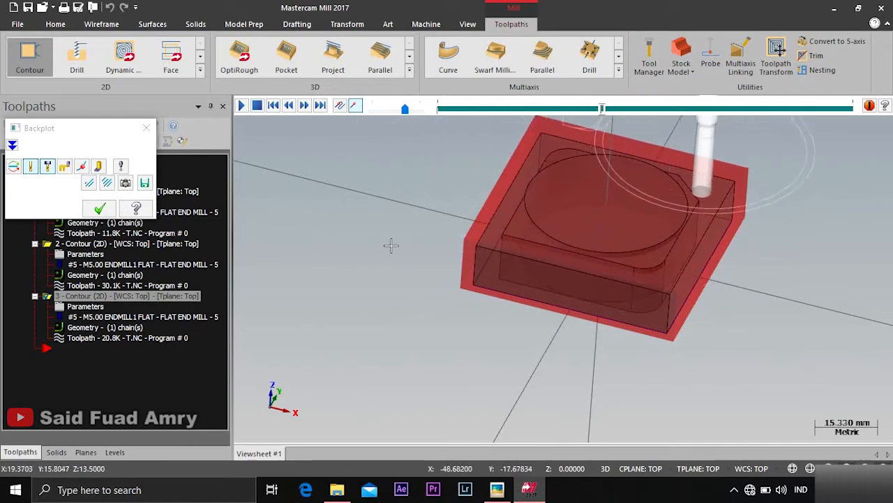
pyautogui.scroll(-1, 638, 138)
pyautogui.scroll(2, 638, 138)
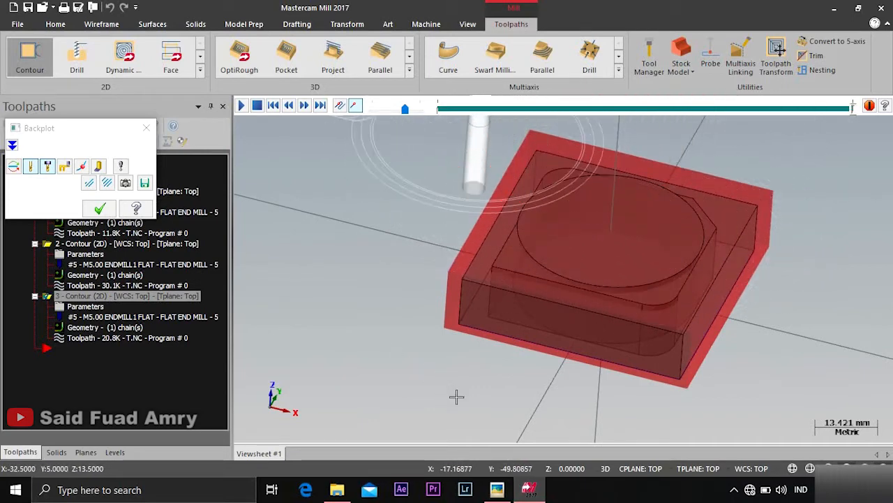
pyautogui.click(100, 208)
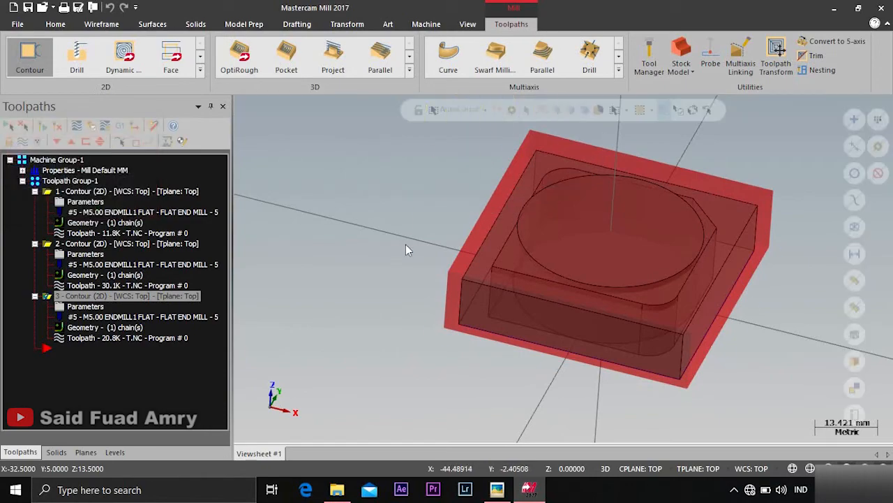
# Collapse the three contour operations in the toolpath group and select them all
pyautogui.moveTo(407, 249); pyautogui.dragTo(489, 273, button='middle')
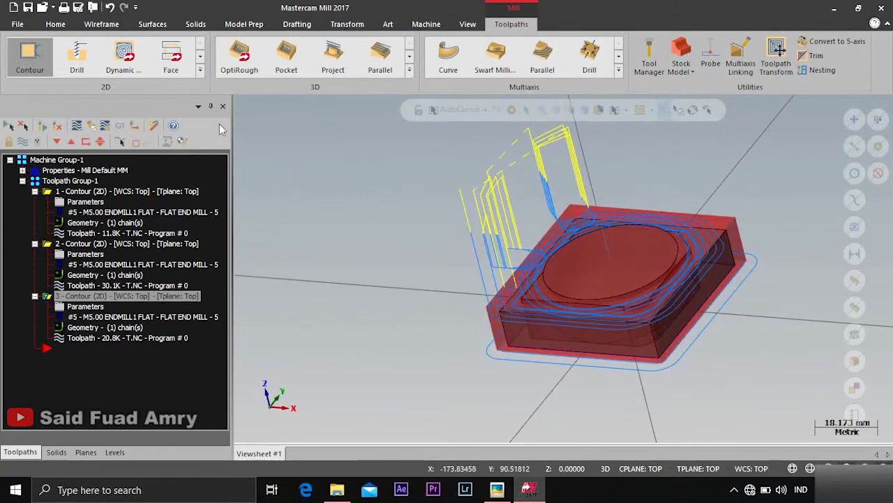
pyautogui.click(36, 296)
pyautogui.click(35, 244)
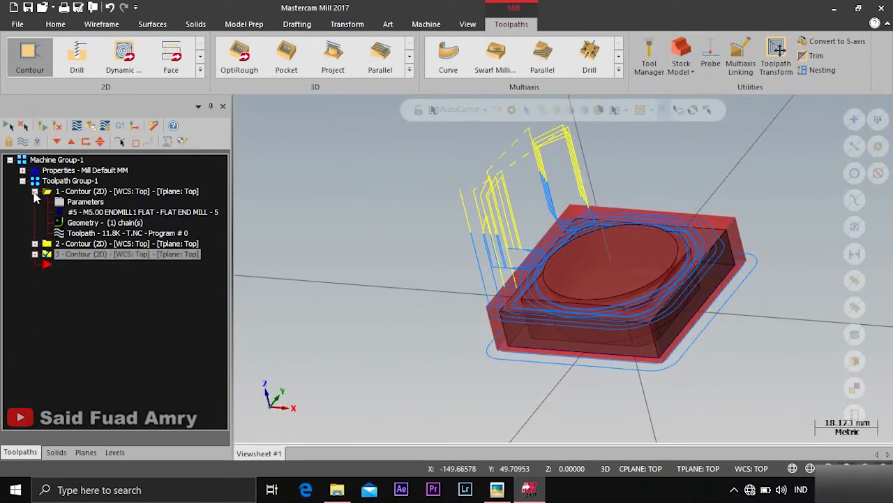
pyautogui.click(35, 192)
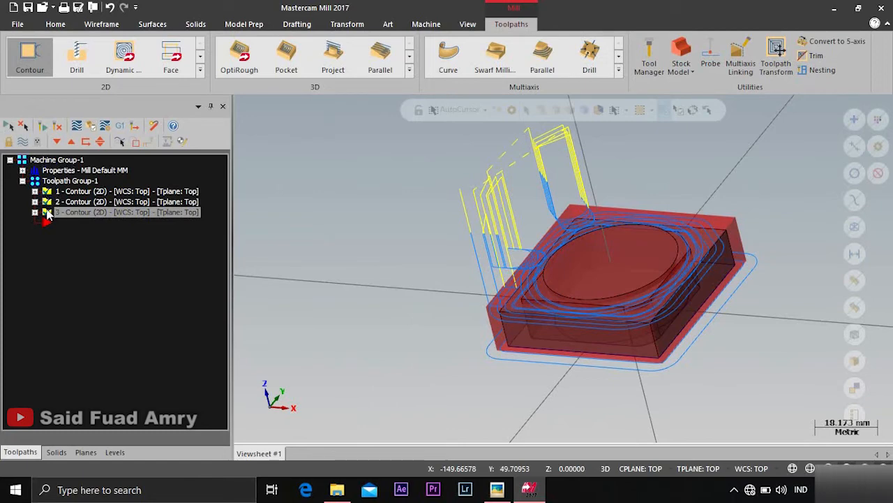
# Verify all three contours in Mastercam Simulator from the isometric view, playing the cut to the end at a slightly higher speed
pyautogui.click(90, 128)
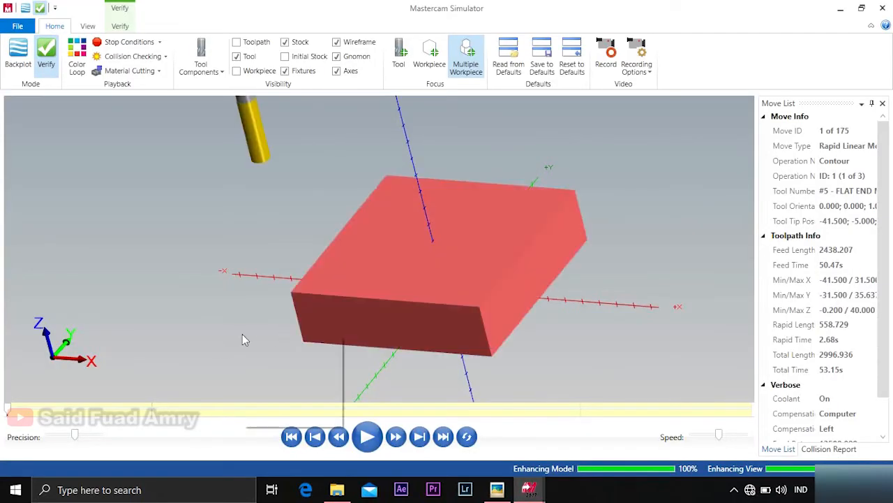
pyautogui.rightClick(242, 334)
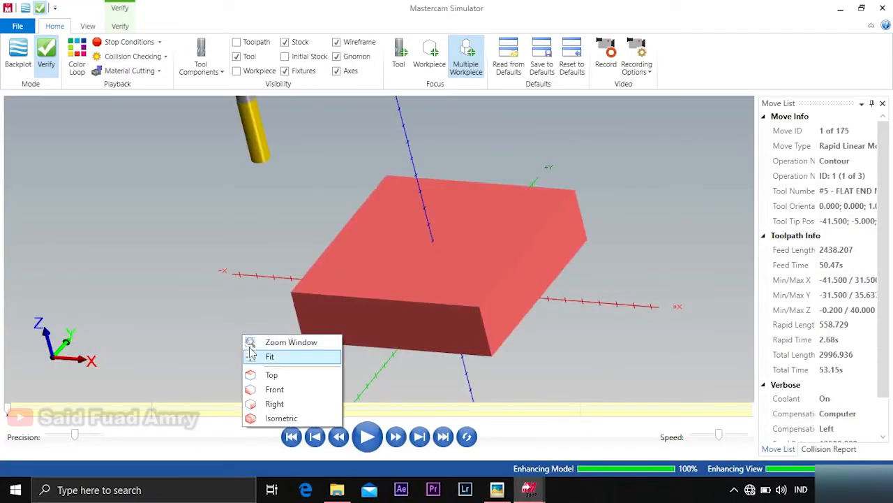
pyautogui.click(275, 421)
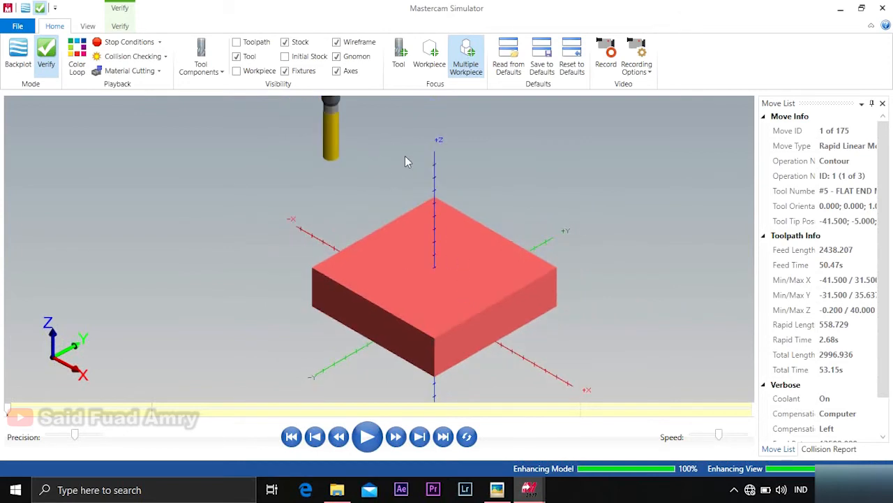
pyautogui.click(368, 436)
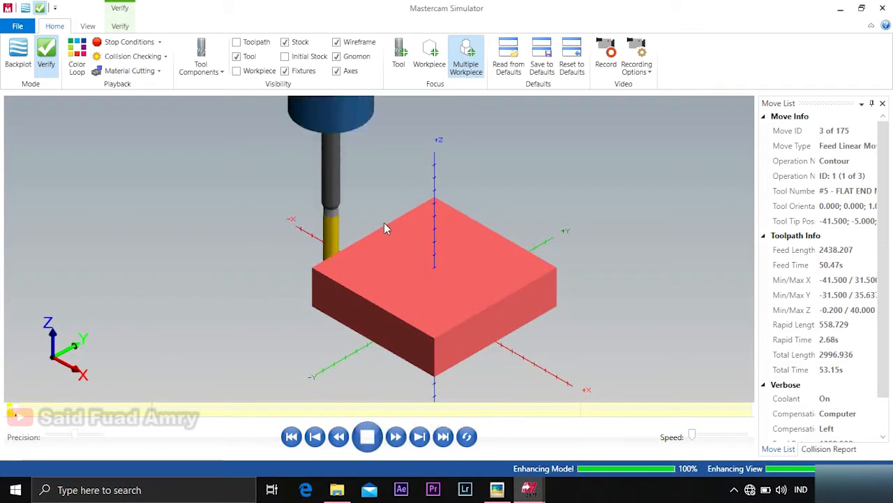
pyautogui.click(373, 438)
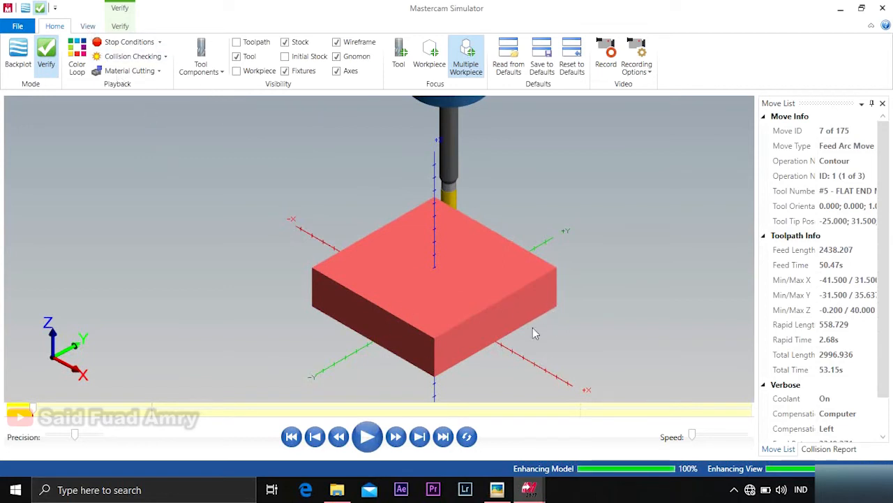
pyautogui.moveTo(533, 333)
pyautogui.mouseDown(button='middle')
pyautogui.moveTo(489, 331)
pyautogui.moveTo(516, 336)
pyautogui.mouseUp(button='middle')
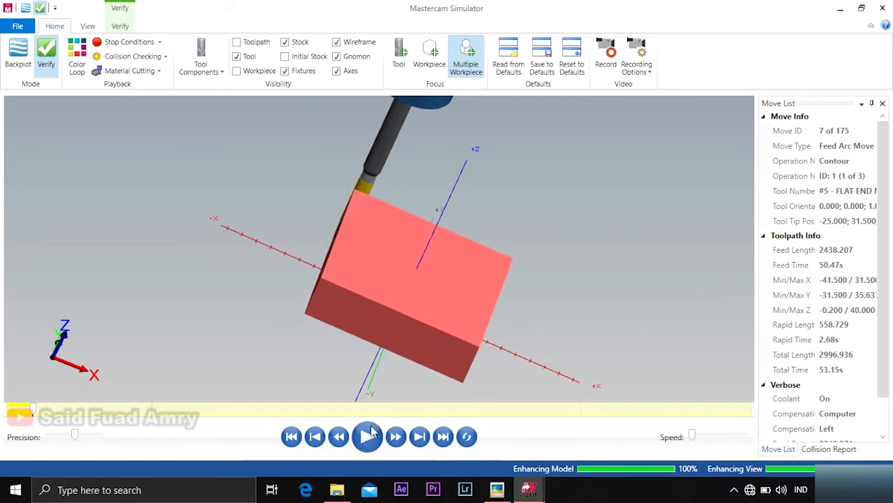
pyautogui.click(368, 436)
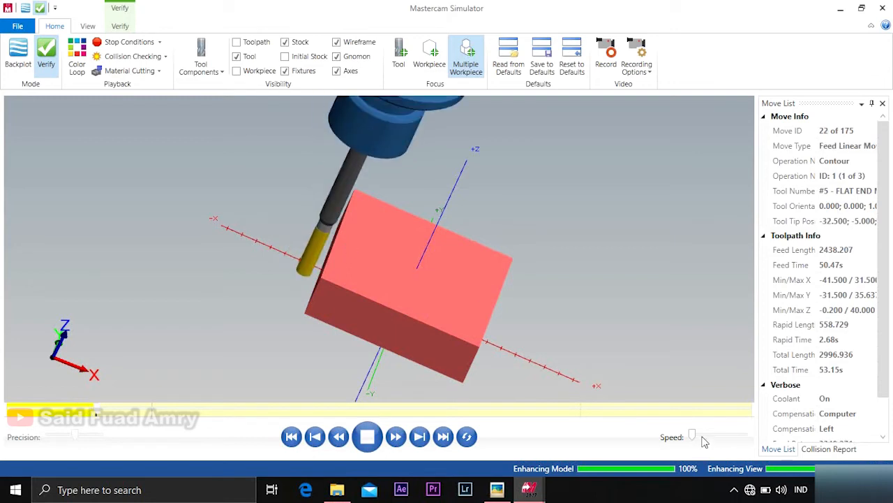
pyautogui.moveTo(693, 436); pyautogui.dragTo(697, 436)
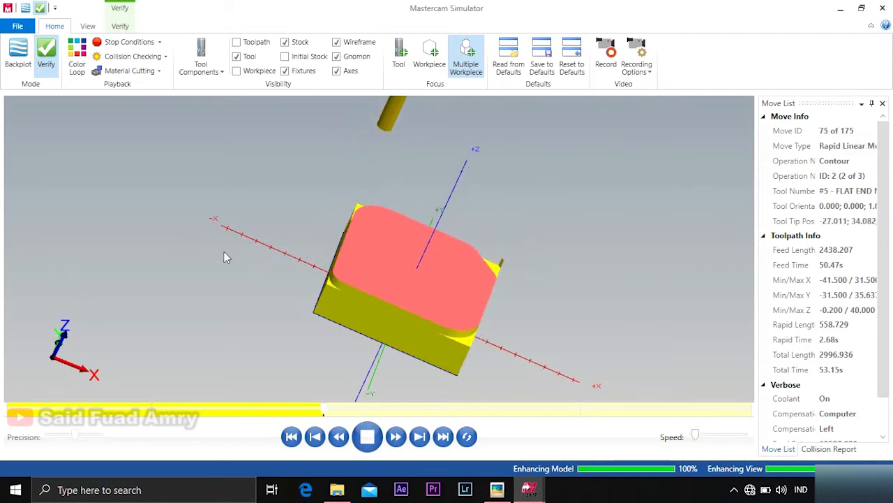
pyautogui.moveTo(224, 251); pyautogui.dragTo(192, 241, button='middle')
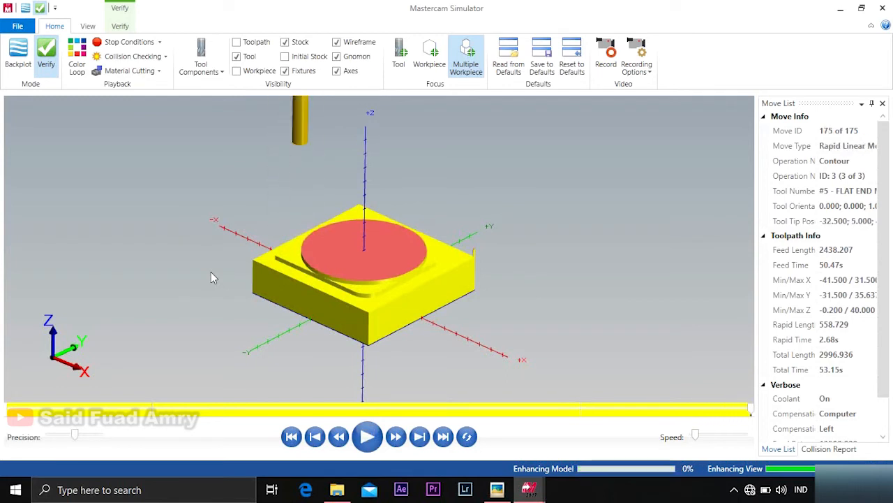
# Examine the back corner of the simulated part closely for uncut stock
pyautogui.moveTo(263, 298); pyautogui.dragTo(445, 283, button='middle')
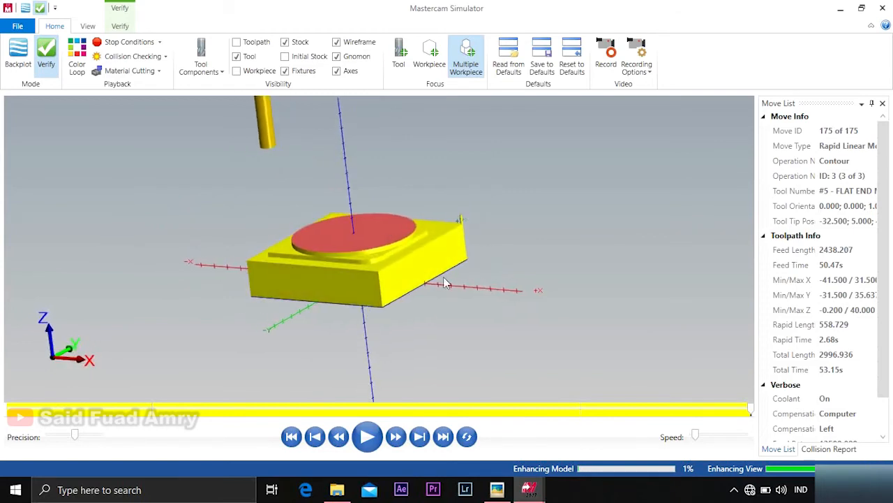
pyautogui.scroll(5, 454, 222)
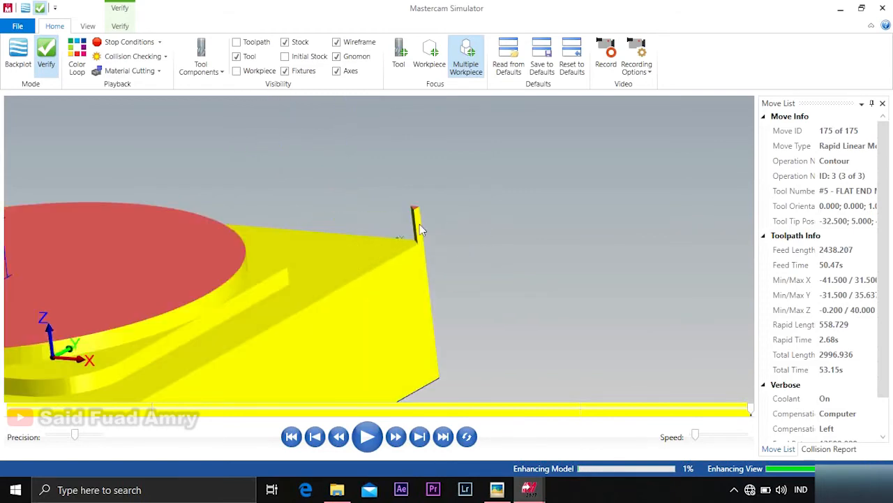
pyautogui.scroll(-3, 419, 225)
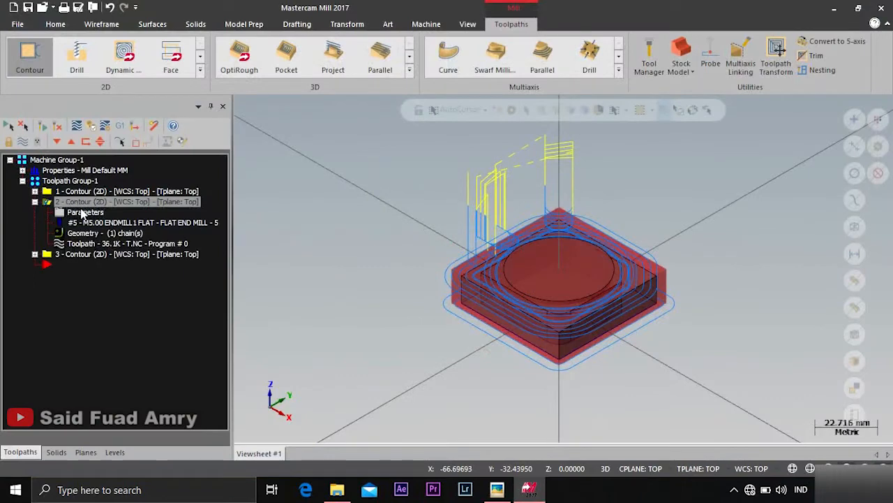
# Back in Mastercam, adjust the rough-pass spacing of the second contour's 5 multi passes and regenerate its toolpath
pyautogui.click(81, 213)
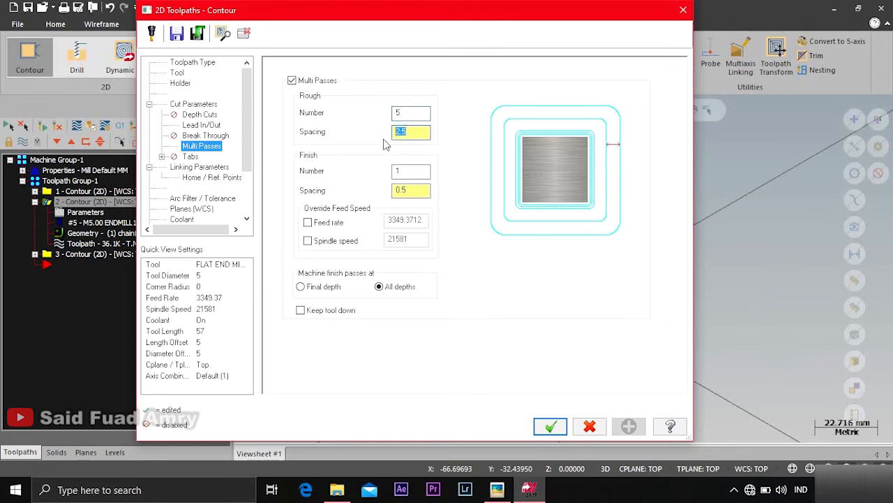
pyautogui.click(551, 428)
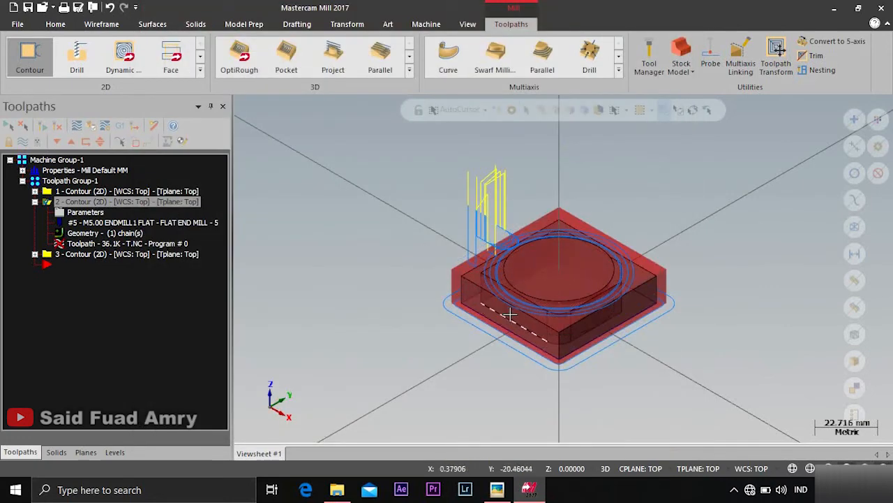
pyautogui.click(42, 126)
pyautogui.moveTo(682, 275)
pyautogui.mouseDown(button='middle')
pyautogui.moveTo(678, 335)
pyautogui.moveTo(708, 256)
pyautogui.mouseUp(button='middle')
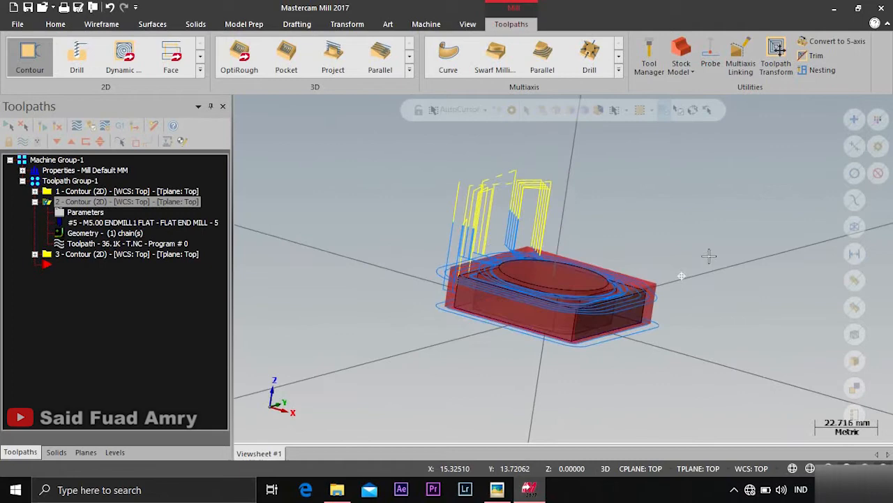
# Collapse the second contour, select all three operations and regenerate their toolpaths
pyautogui.click(35, 202)
pyautogui.click(8, 125)
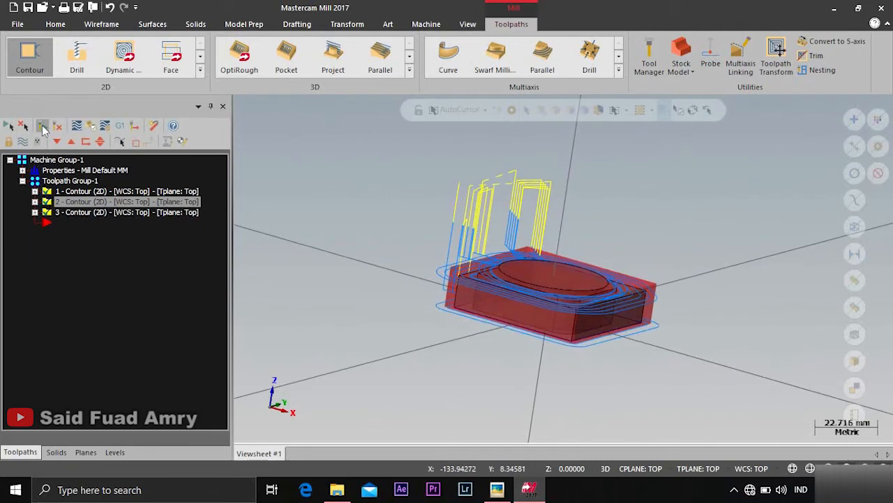
pyautogui.click(43, 126)
pyautogui.click(76, 127)
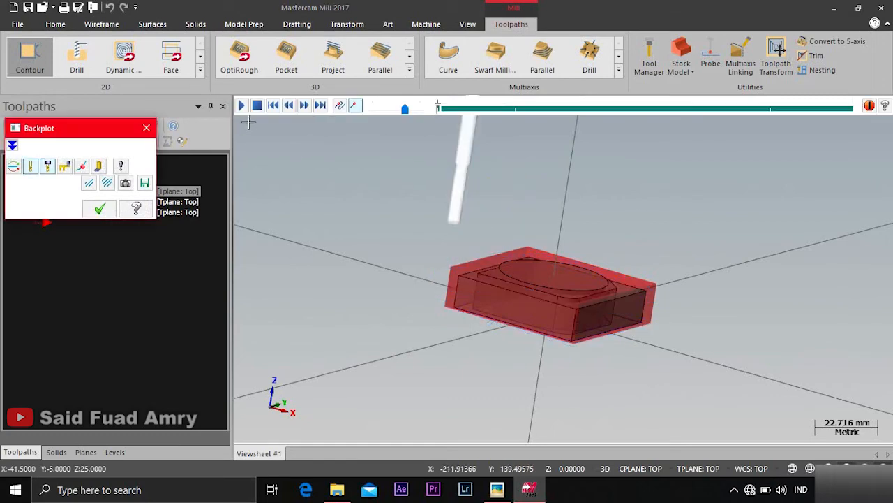
pyautogui.click(146, 128)
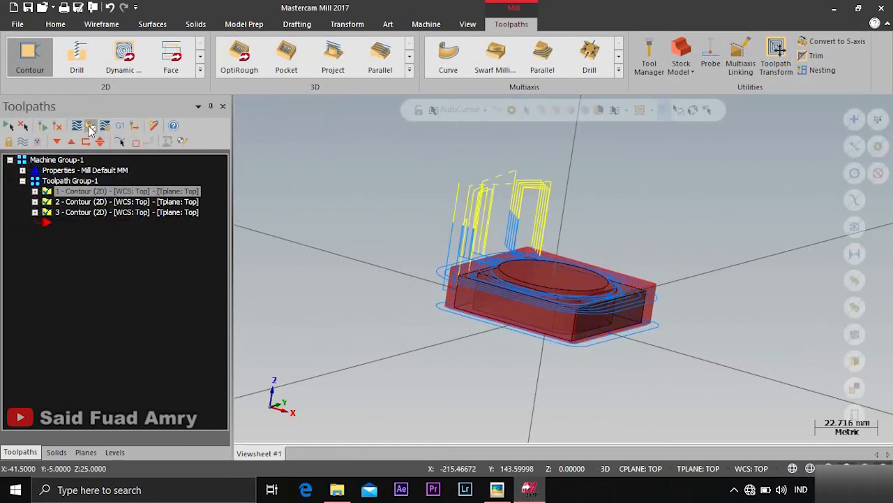
# Verify the three updated contours in Mastercam Simulator from the isometric view, playing the cut to the end
pyautogui.click(89, 127)
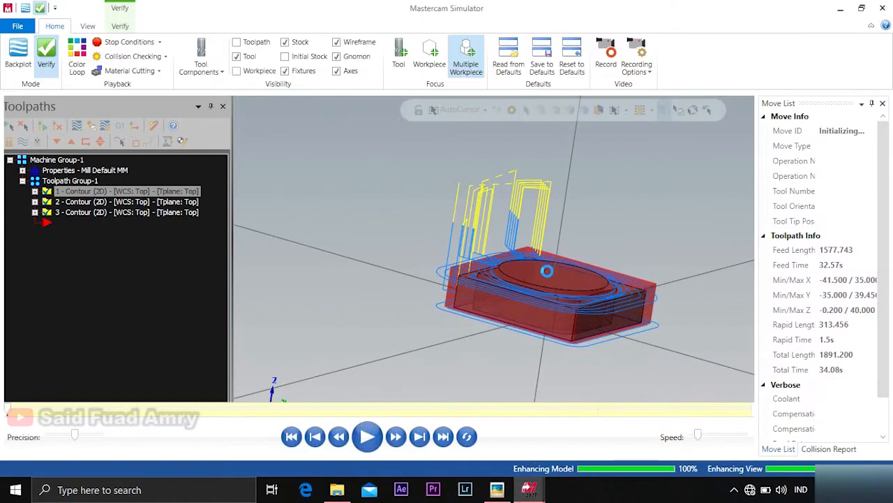
pyautogui.rightClick(375, 326)
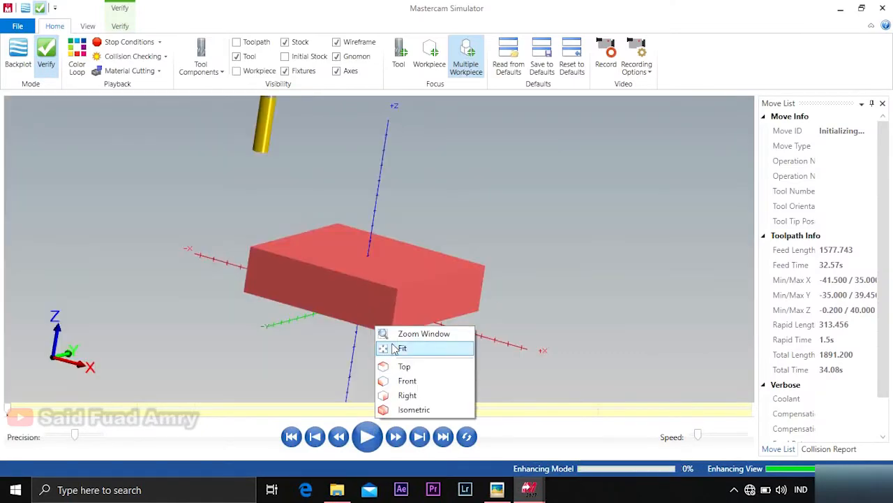
pyautogui.click(414, 410)
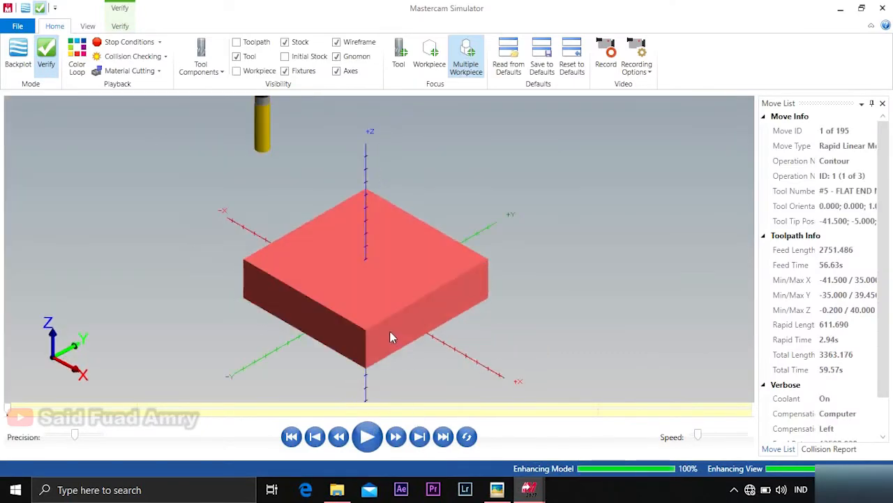
pyautogui.scroll(2, 340, 351)
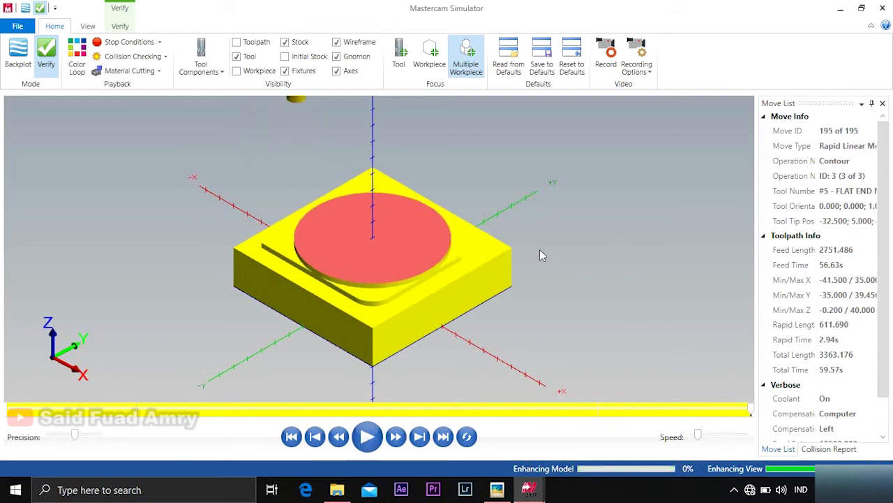
# Examine the simulated part from the top and front views to check the milled boss and steps
pyautogui.moveTo(532, 253); pyautogui.dragTo(531, 307, button='middle')
pyautogui.rightClick(569, 273)
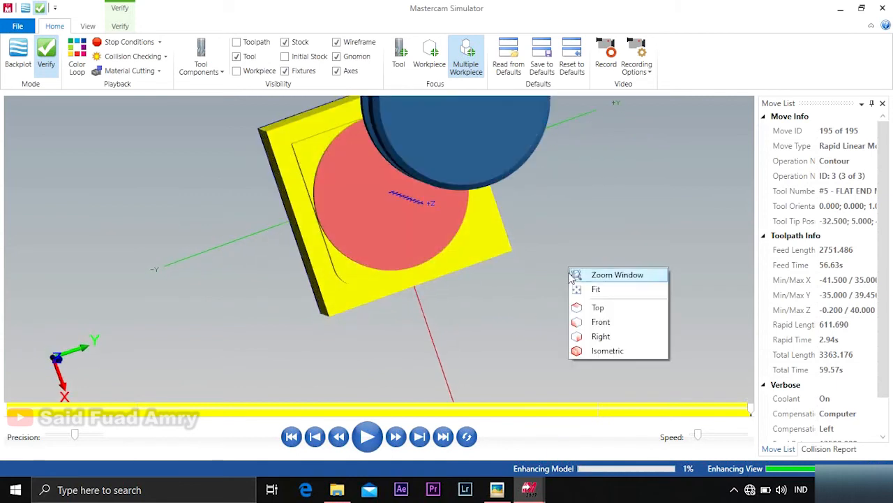
pyautogui.click(595, 308)
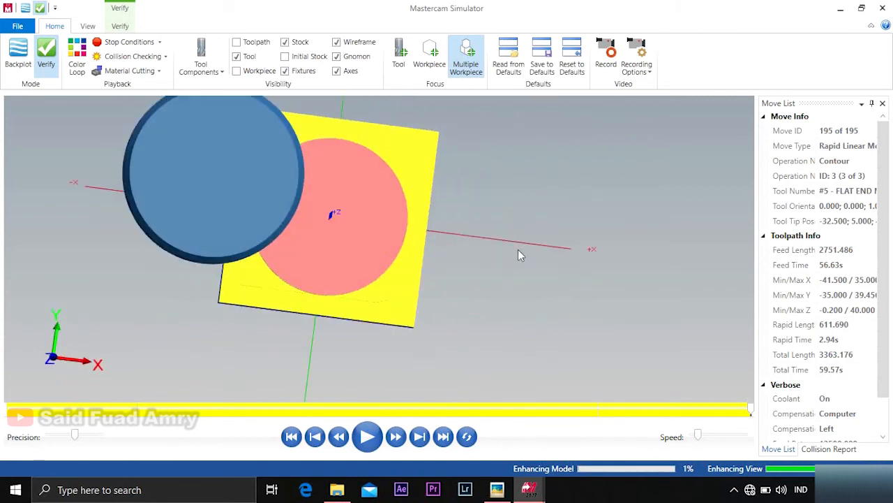
pyautogui.rightClick(518, 249)
pyautogui.click(547, 303)
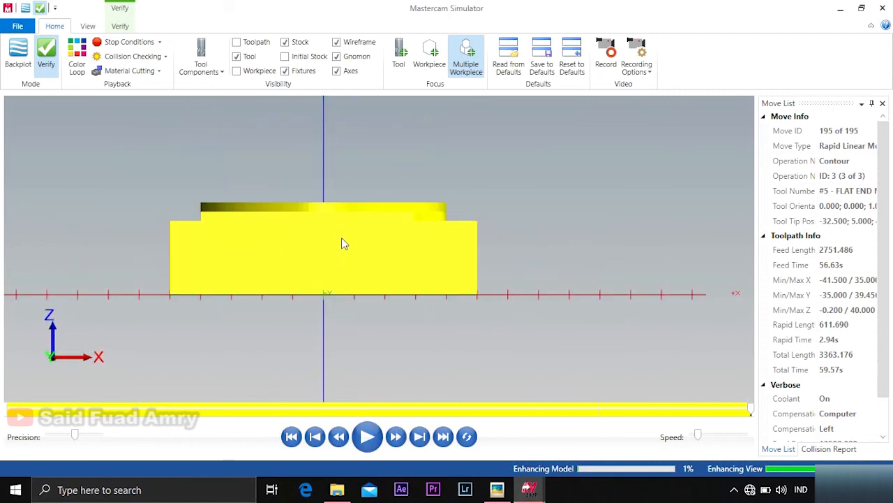
# Examine the milled steps and round boss from tilted, right and front views, finishing in the isometric view
pyautogui.moveTo(344, 239); pyautogui.dragTo(259, 286, button='middle')
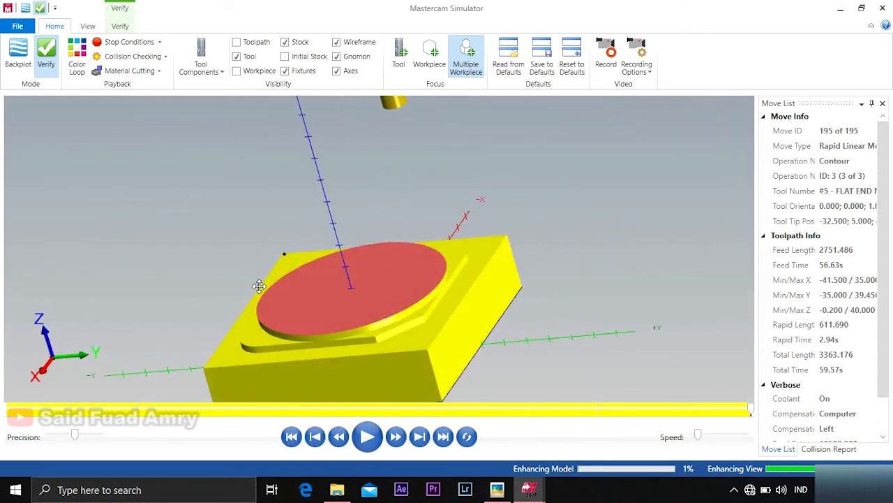
pyautogui.moveTo(229, 324); pyautogui.dragTo(312, 340, button='middle')
pyautogui.rightClick(441, 357)
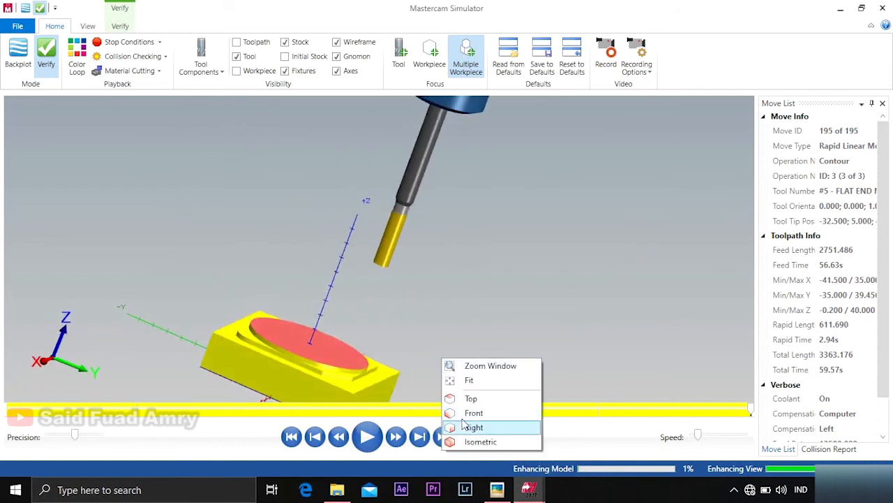
pyautogui.click(470, 428)
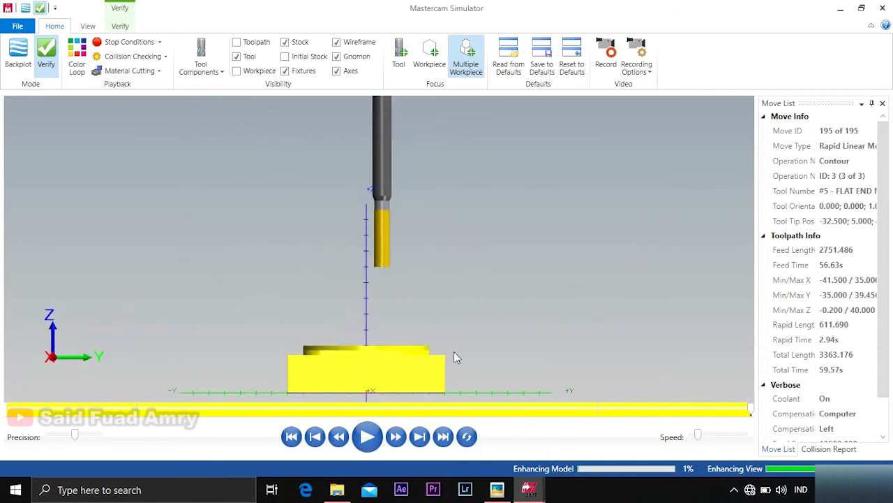
pyautogui.moveTo(454, 357); pyautogui.dragTo(454, 370, button='middle')
pyautogui.rightClick(454, 372)
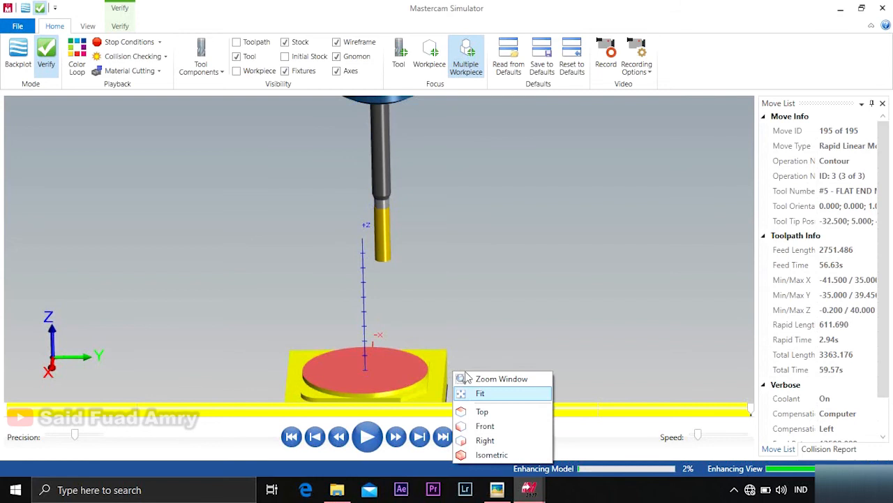
pyautogui.click(487, 426)
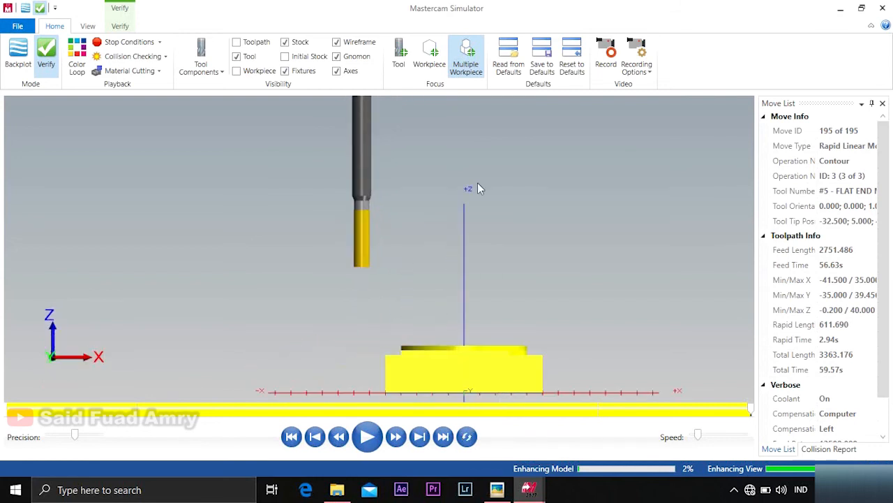
pyautogui.scroll(-3, 476, 182)
pyautogui.scroll(2, 495, 321)
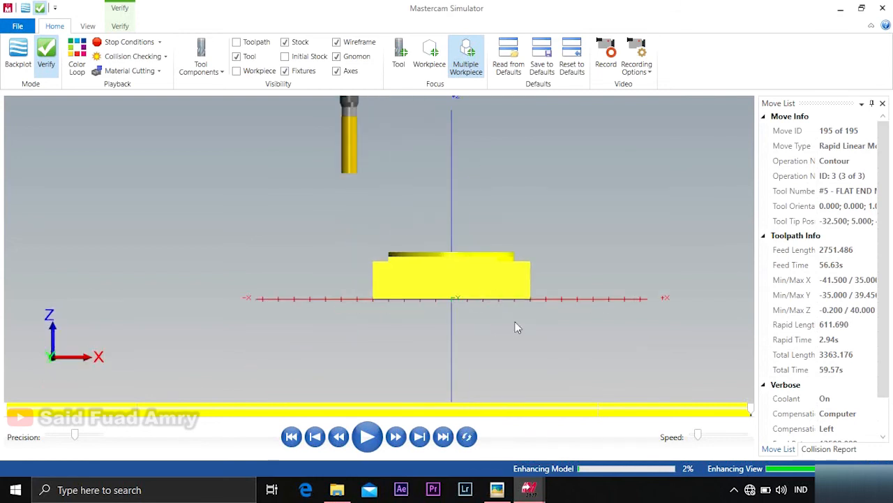
pyautogui.rightClick(516, 325)
pyautogui.click(545, 410)
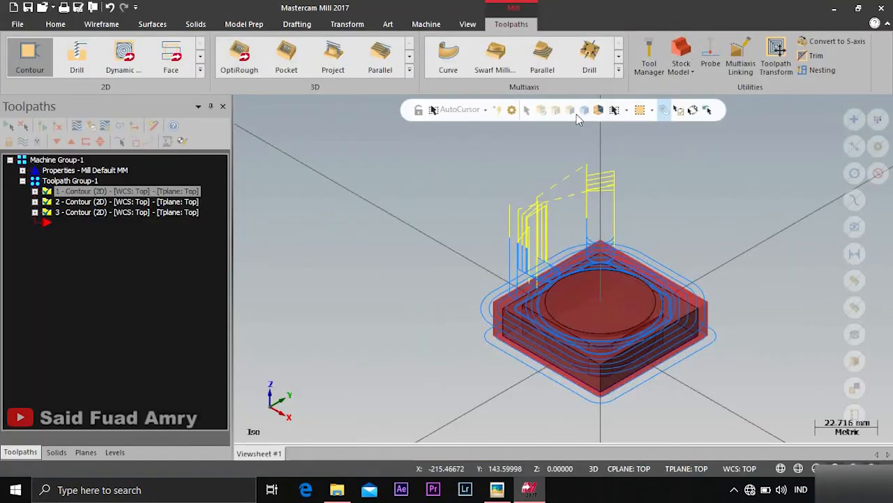
# Back in Mastercam, save the programmed part as "hasil program tutor 2" in Mastercam 2017 format in the mcx folder
pyautogui.click(27, 25)
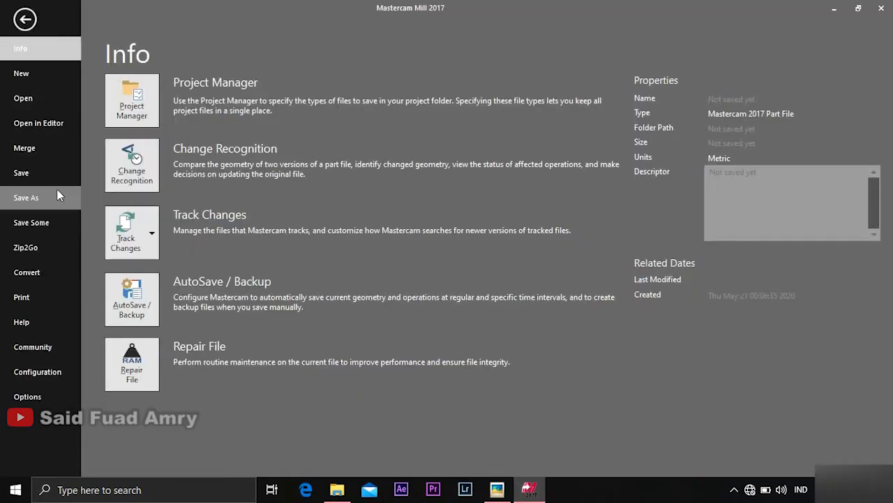
pyautogui.click(48, 168)
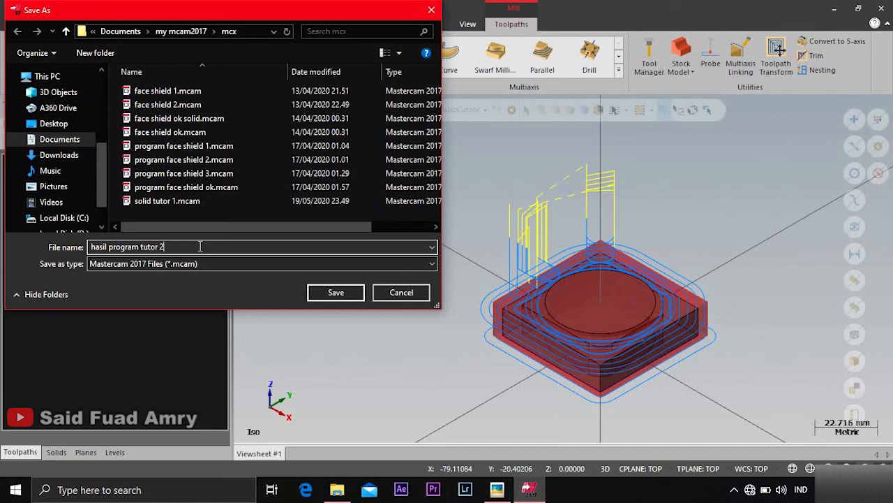
pyautogui.click(333, 292)
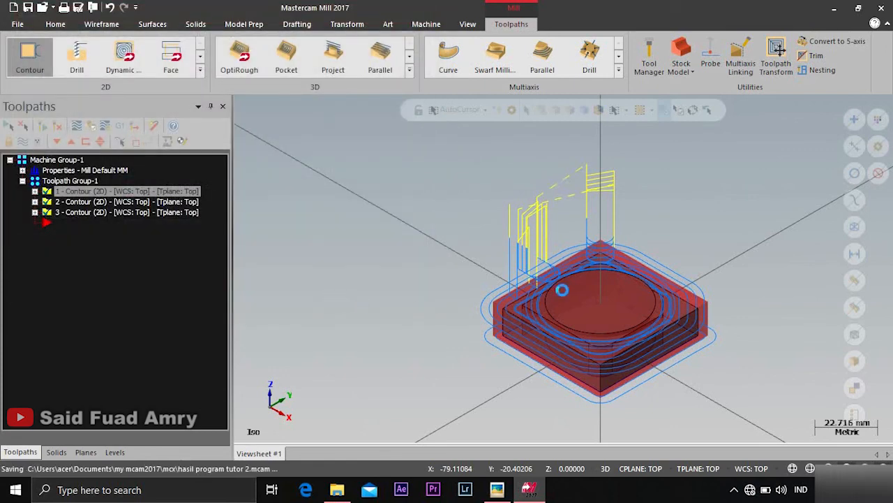
pyautogui.click(884, 7)
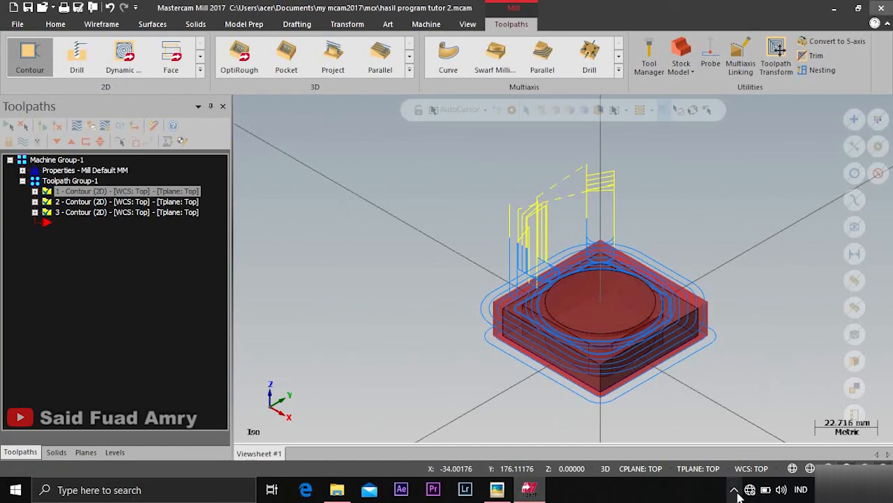